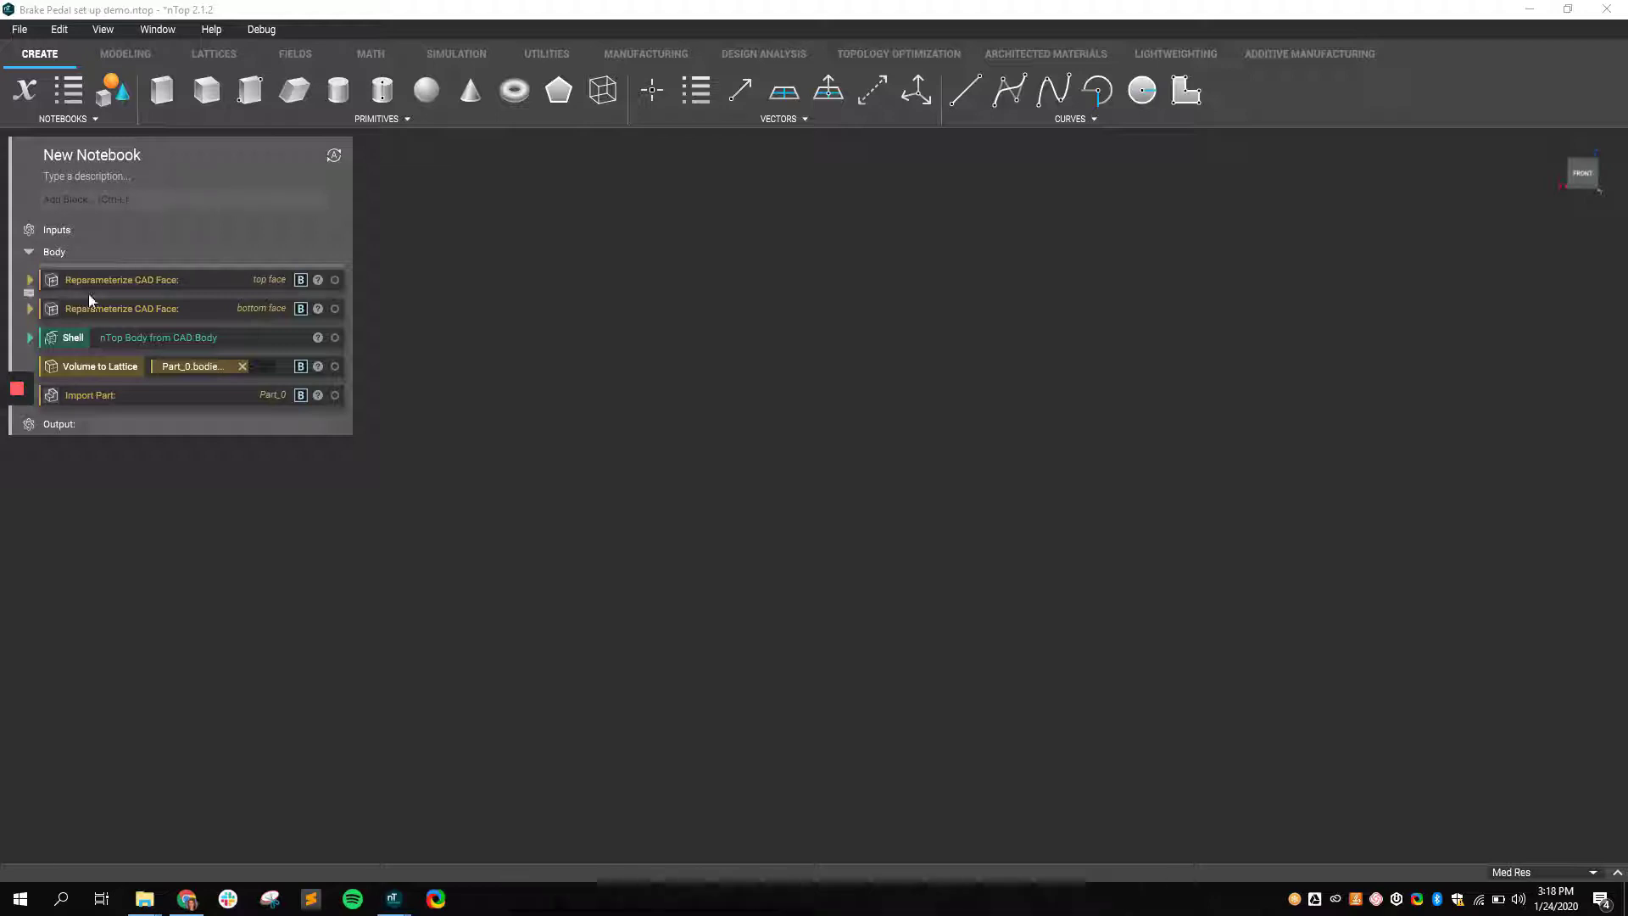
# - Examine the inputs of the Reparameterize CAD Face block for the top face, and collapse it again
pyautogui.click(29, 280)
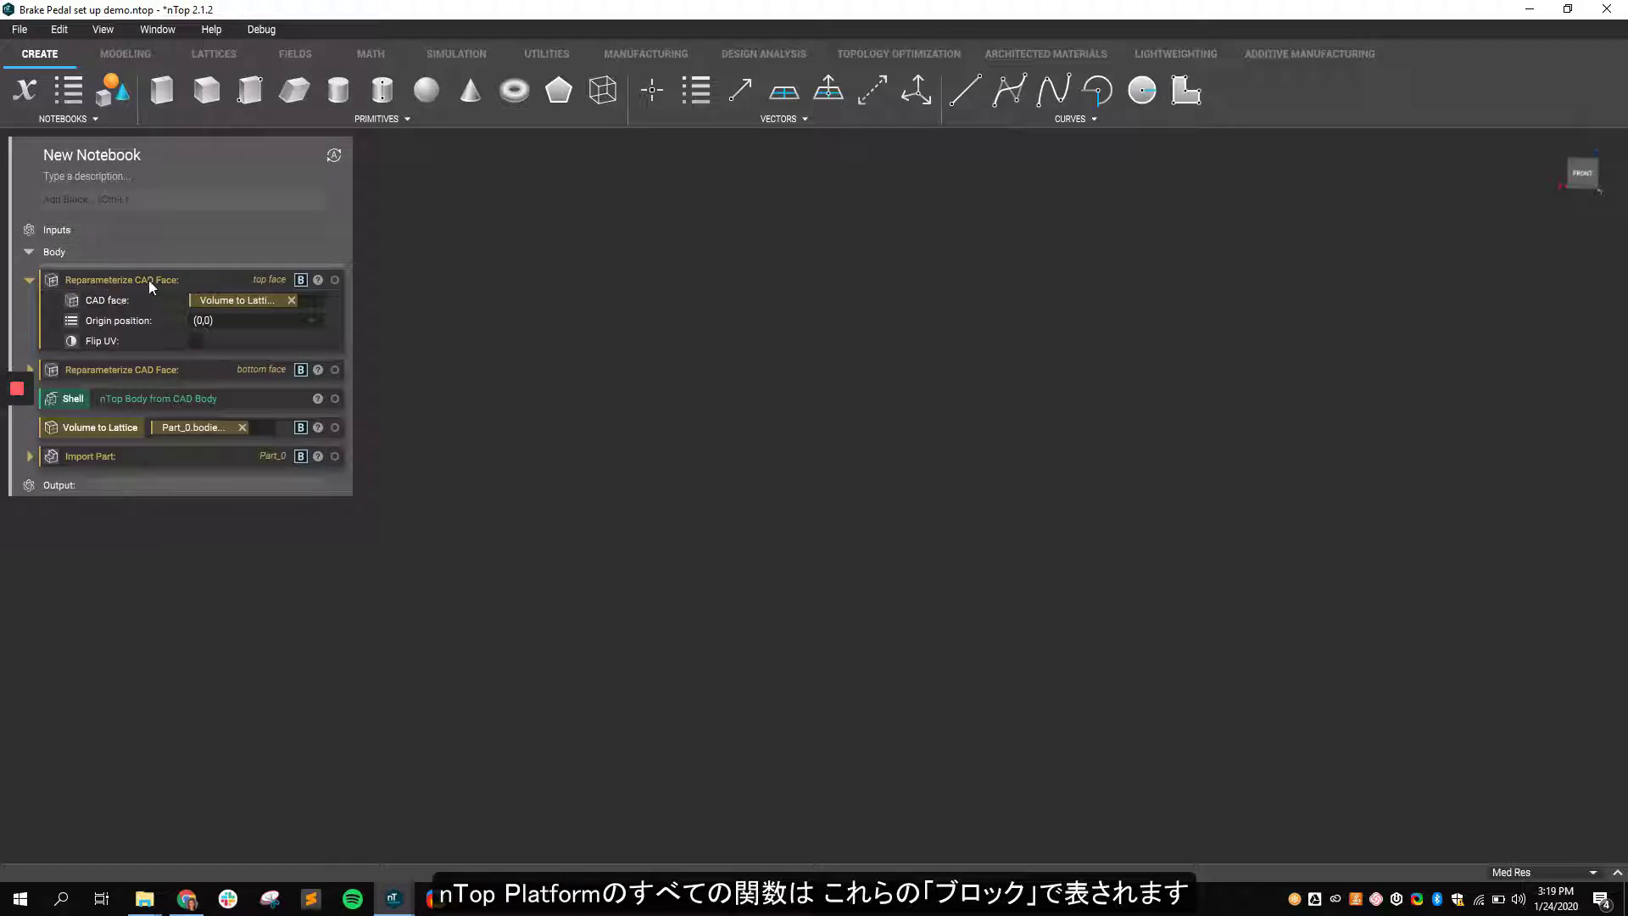
pyautogui.moveTo(146, 279)
pyautogui.mouseDown()
pyautogui.moveTo(128, 272)
pyautogui.moveTo(145, 306)
pyautogui.moveTo(143, 277)
pyautogui.mouseUp()
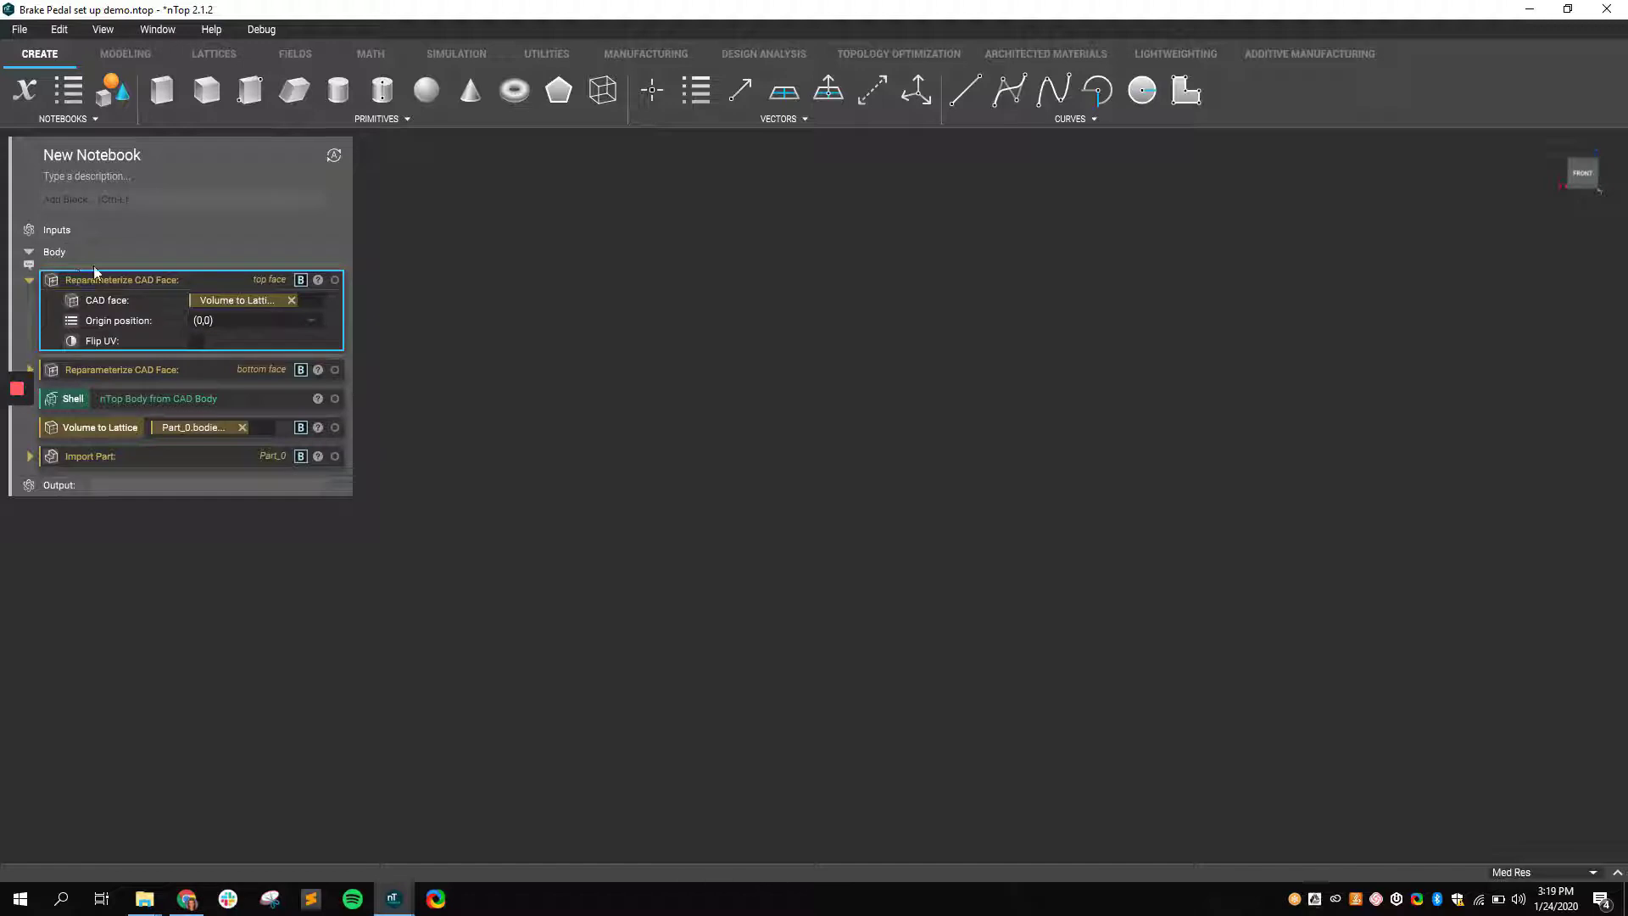
pyautogui.click(30, 280)
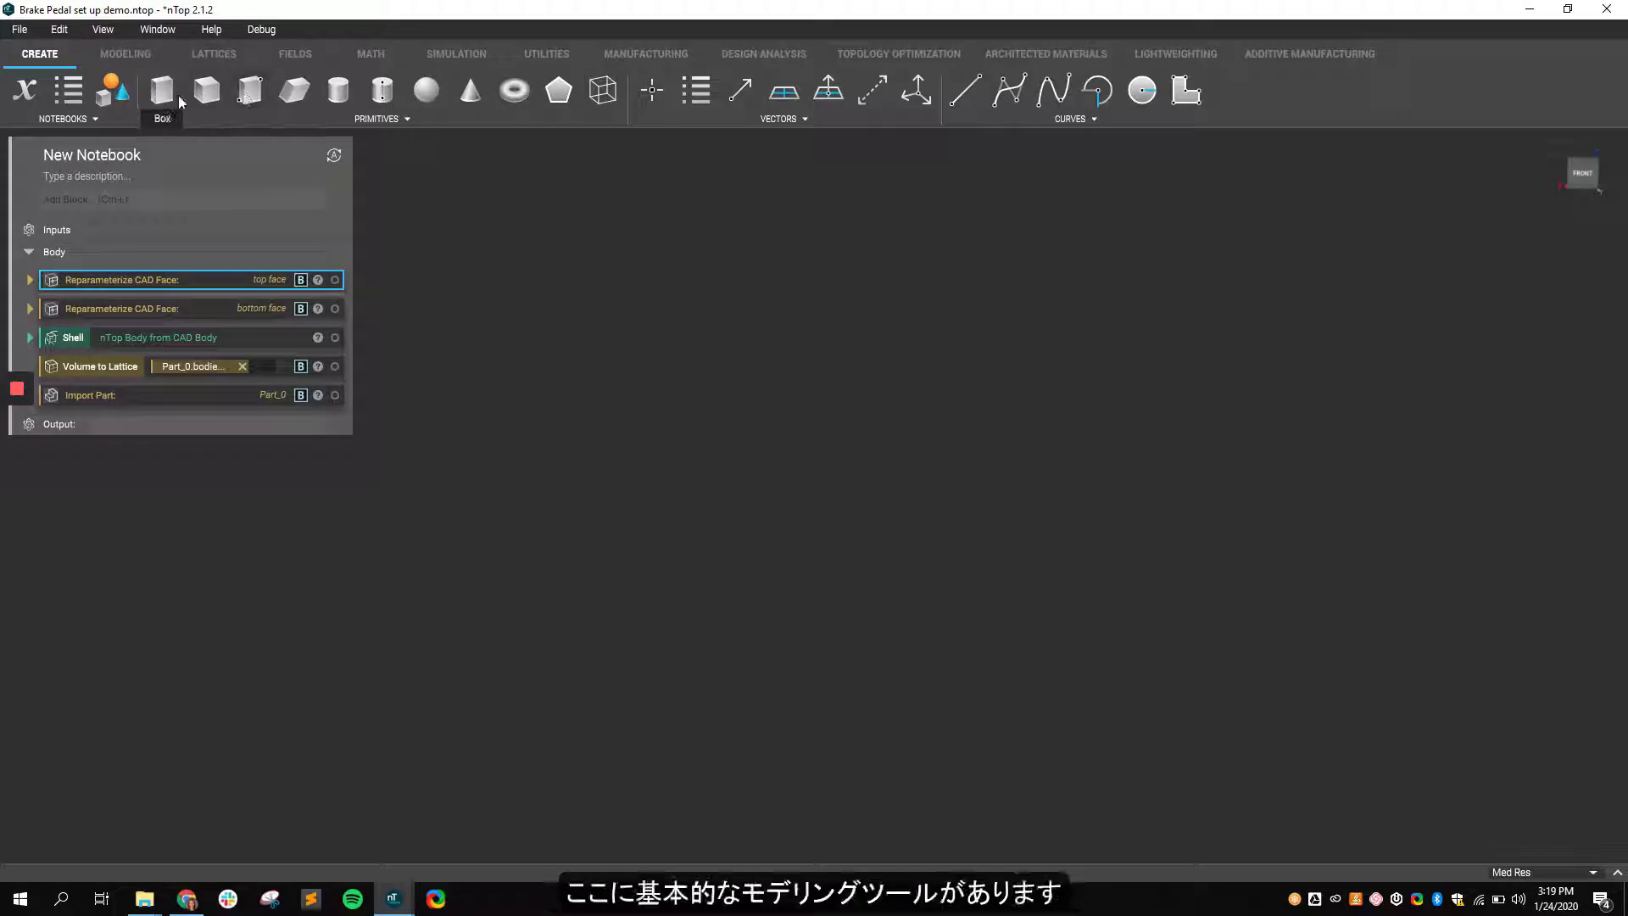
# - Look through the available modeling, lattice, simulation and manufacturing tools, returning to the lattice tools
pyautogui.click(137, 60)
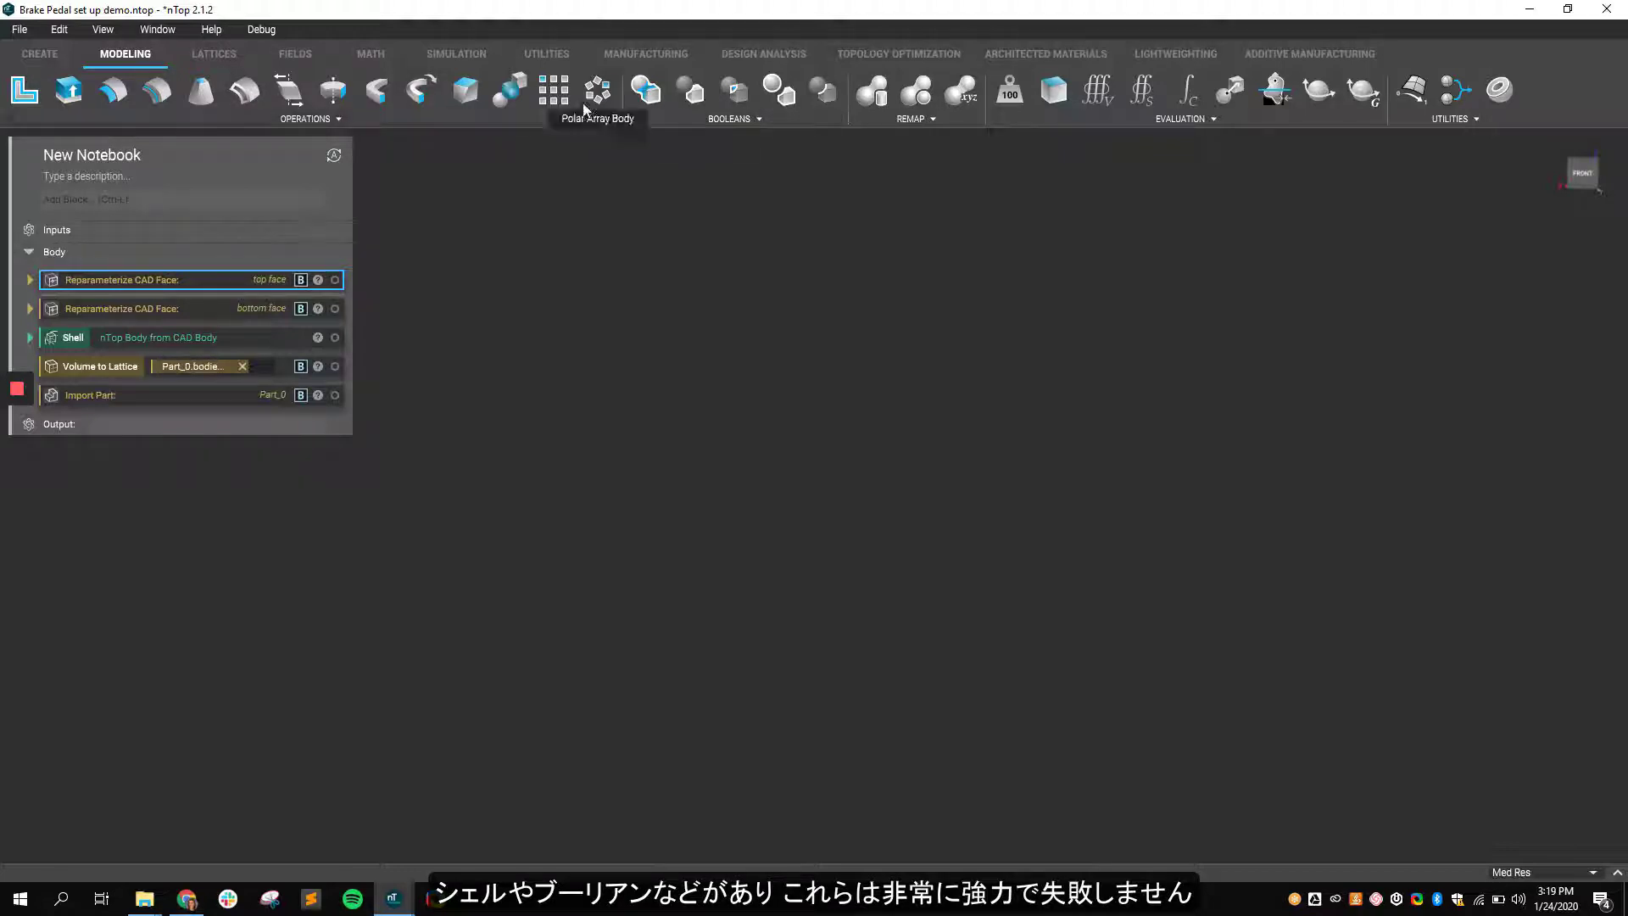
pyautogui.click(218, 59)
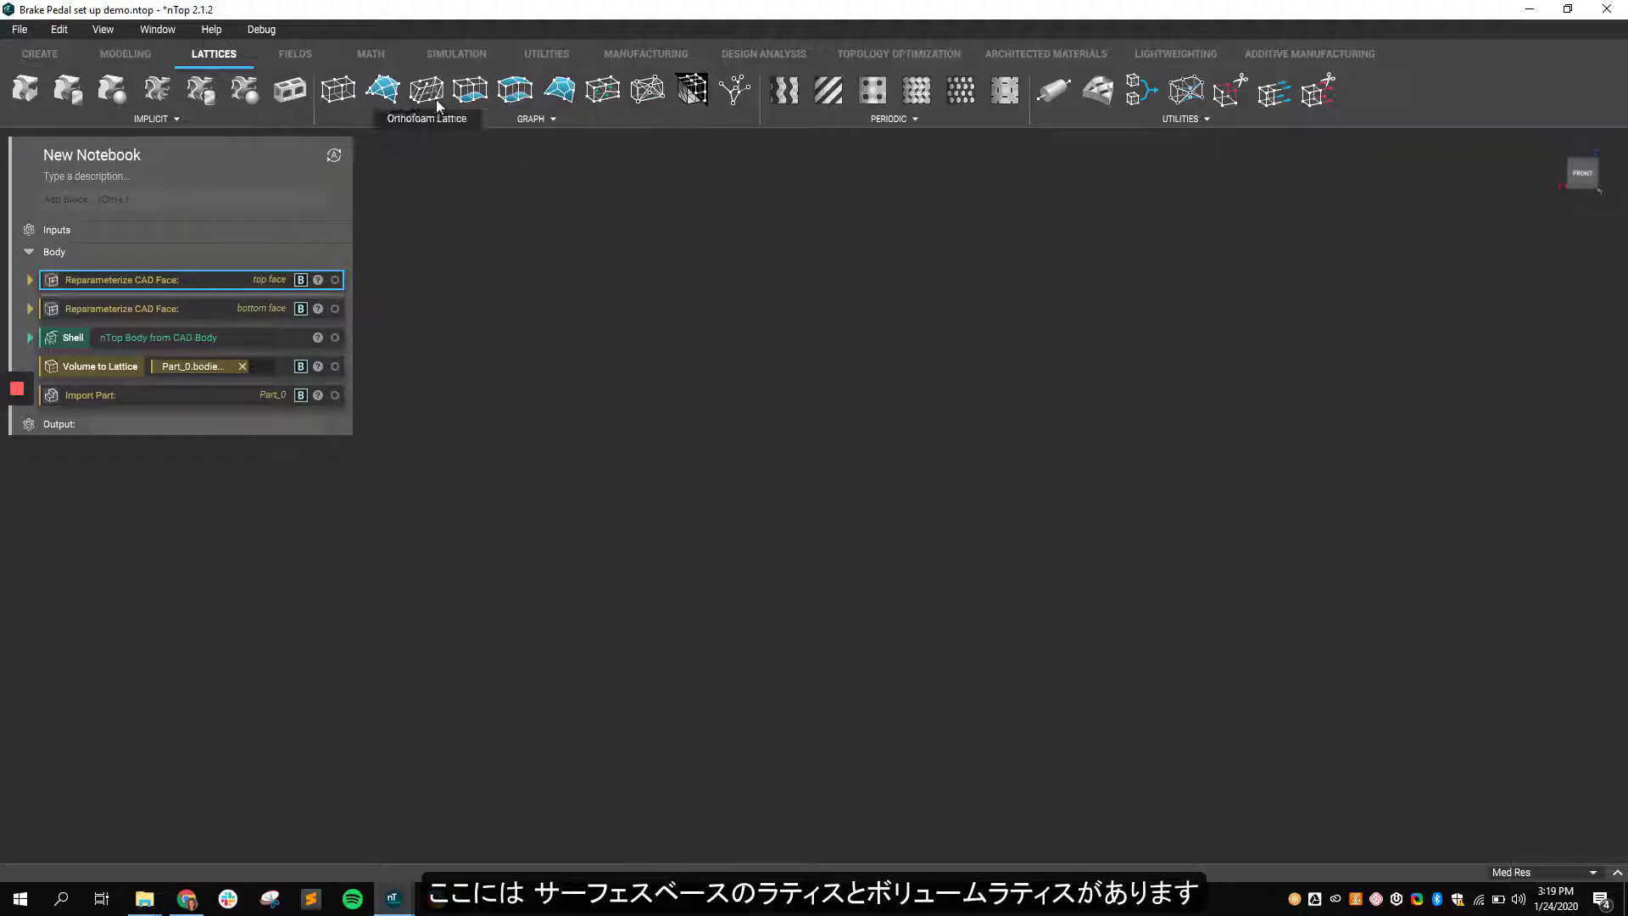
pyautogui.click(449, 56)
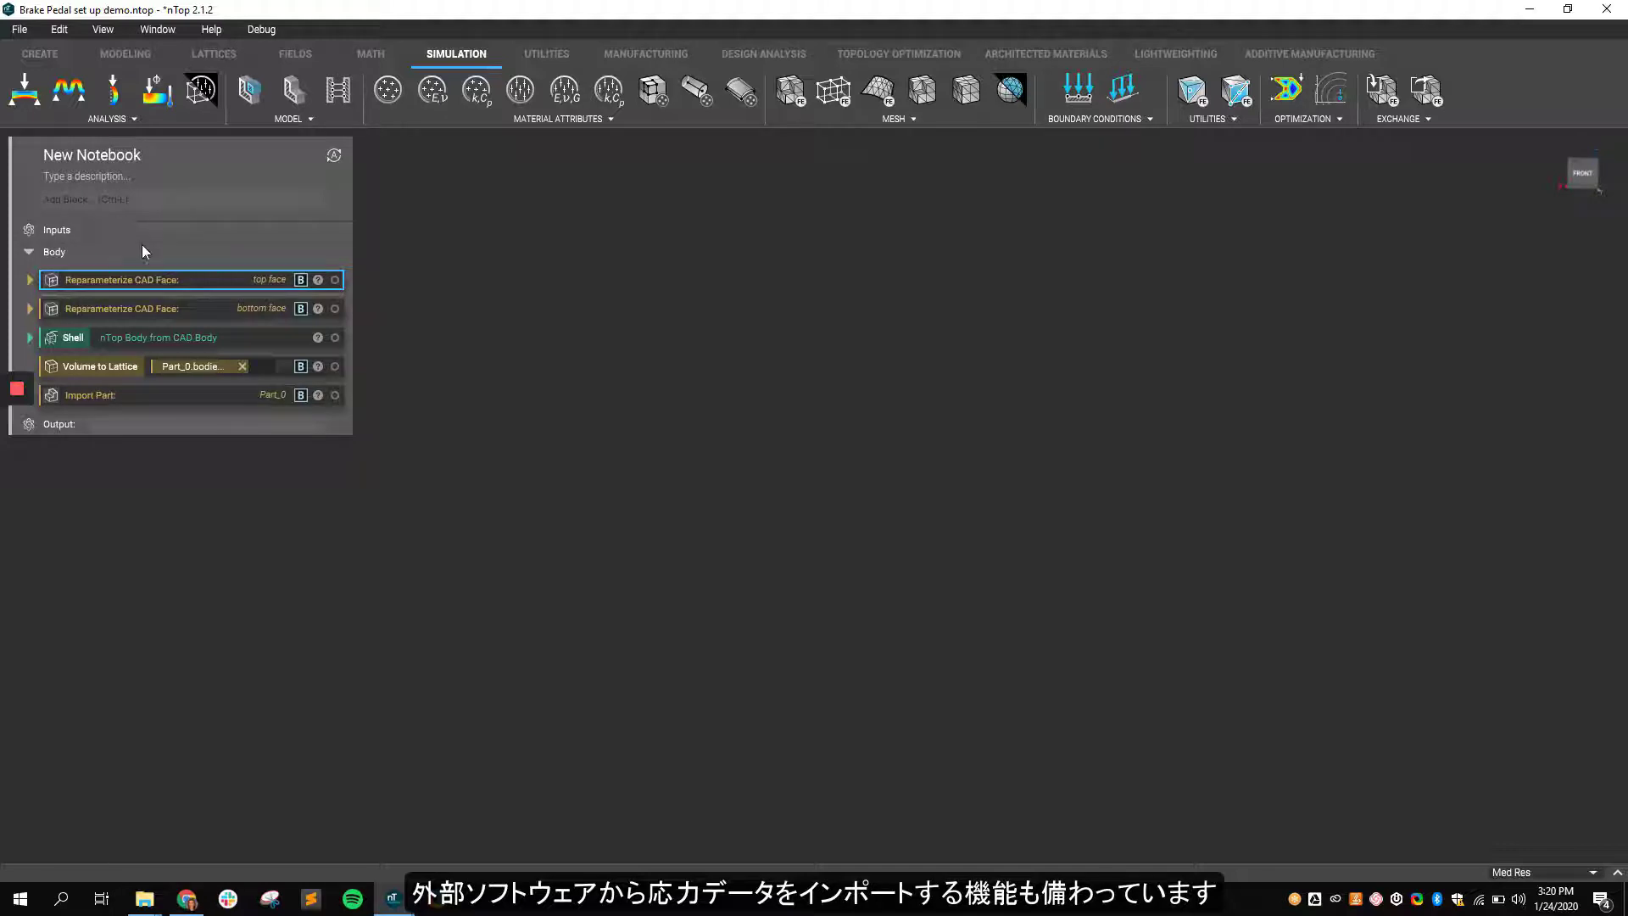
pyautogui.click(644, 53)
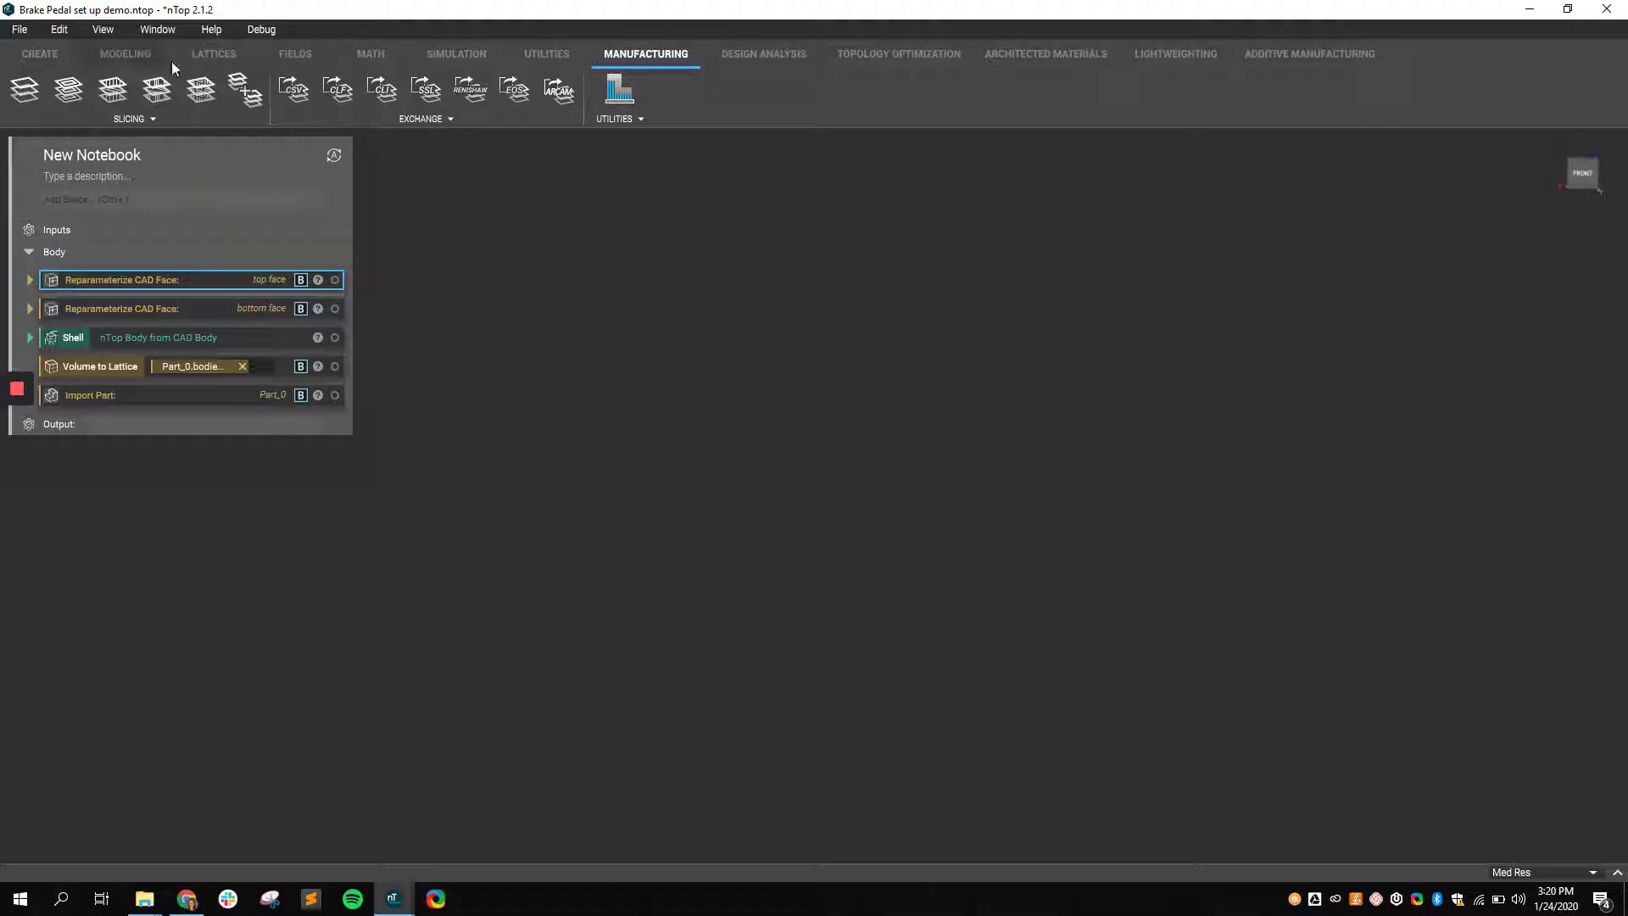
pyautogui.click(207, 55)
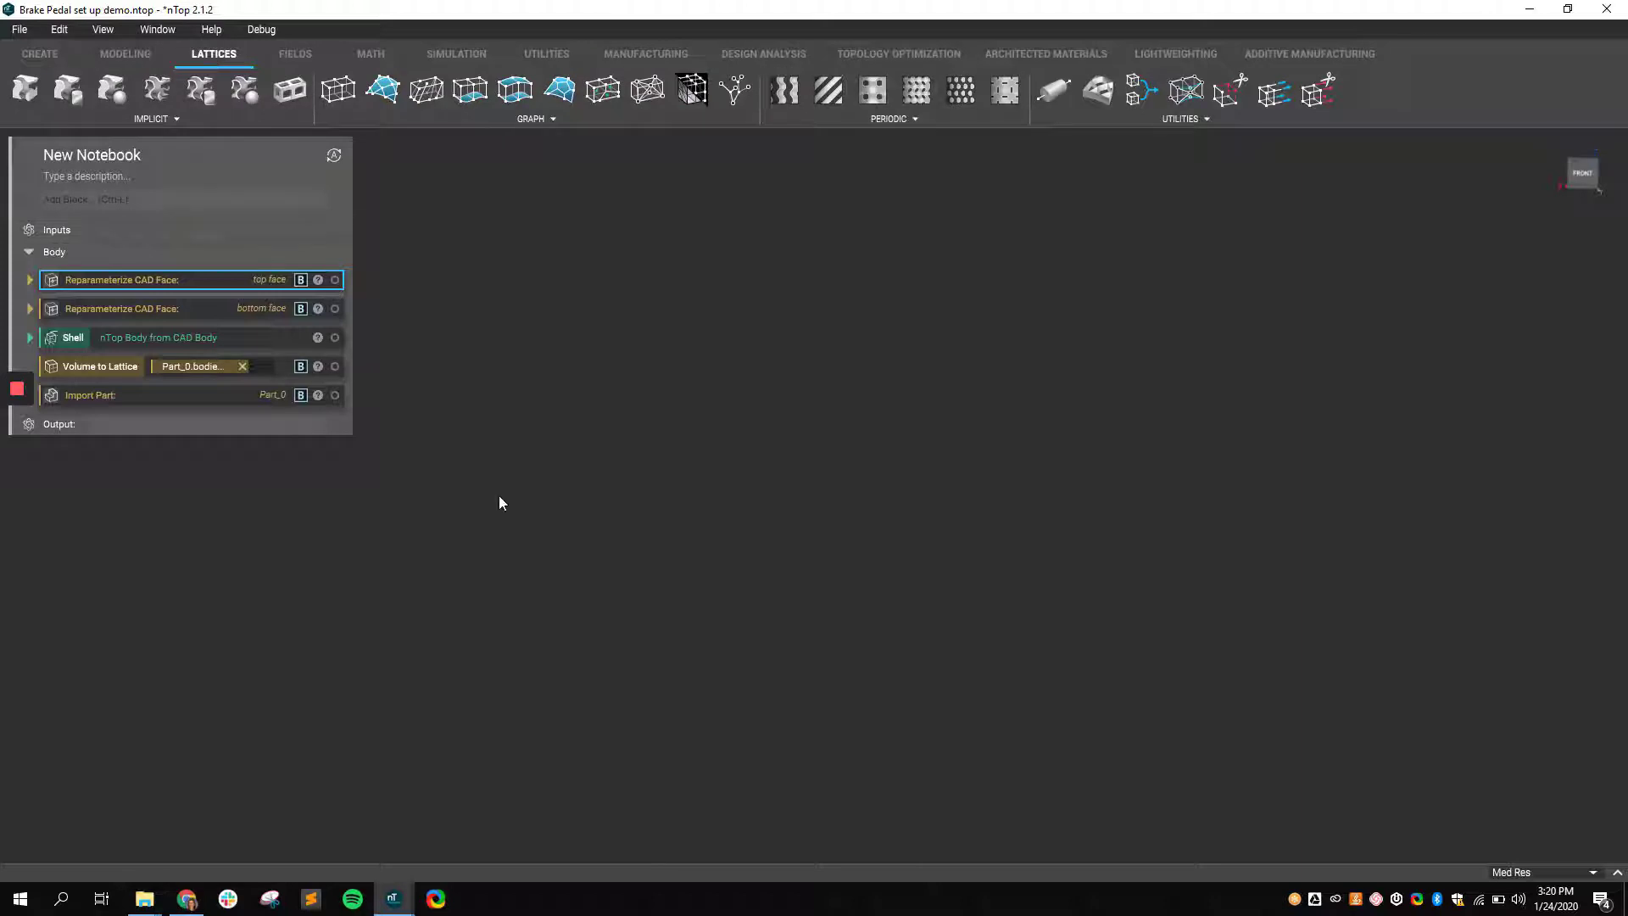
# - Display the imported part and the shell body to inspect the brake pedal, and hide the imported part again
pyautogui.click(335, 395)
pyautogui.click(335, 337)
pyautogui.scroll(-4, 577, 486)
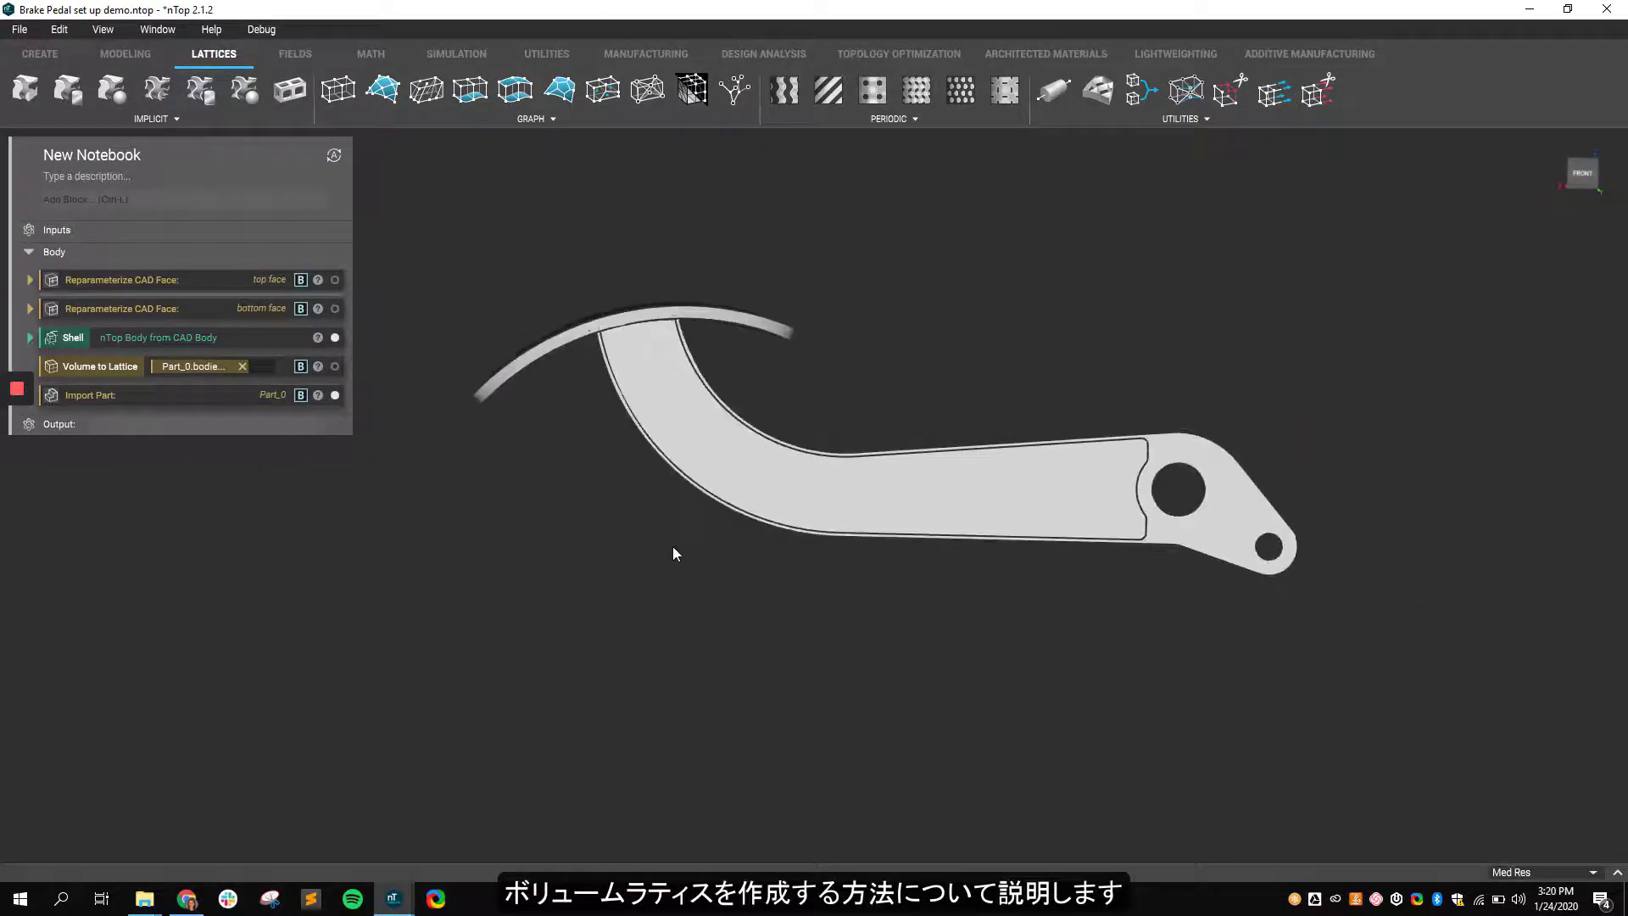
pyautogui.moveTo(673, 548); pyautogui.dragTo(720, 597, button='right')
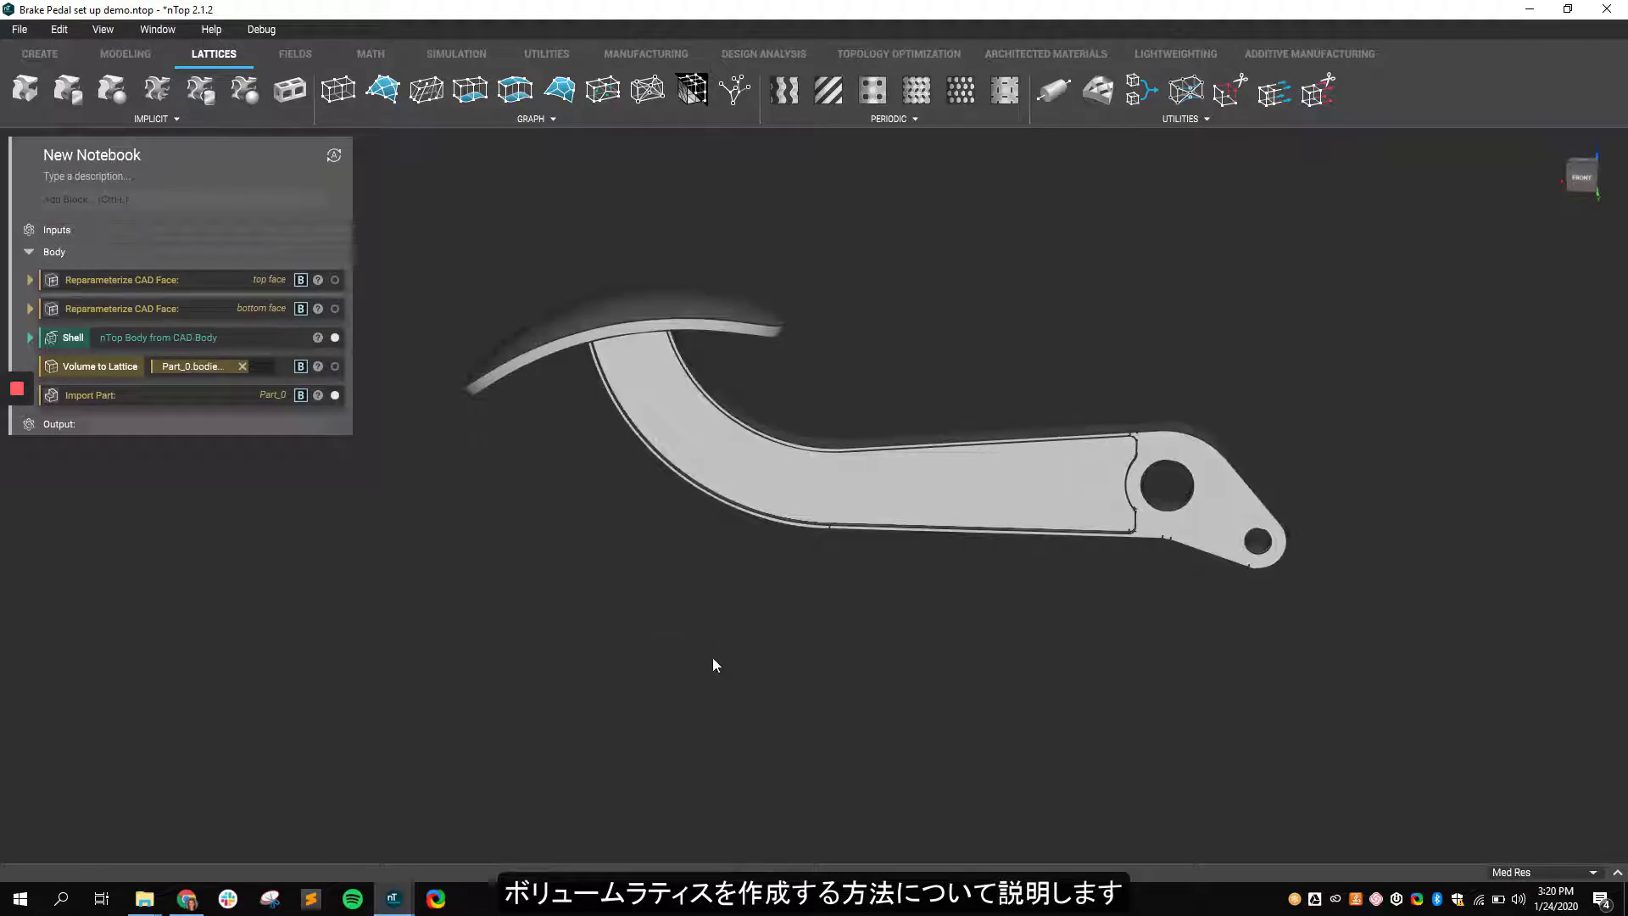
pyautogui.scroll(2, 860, 607)
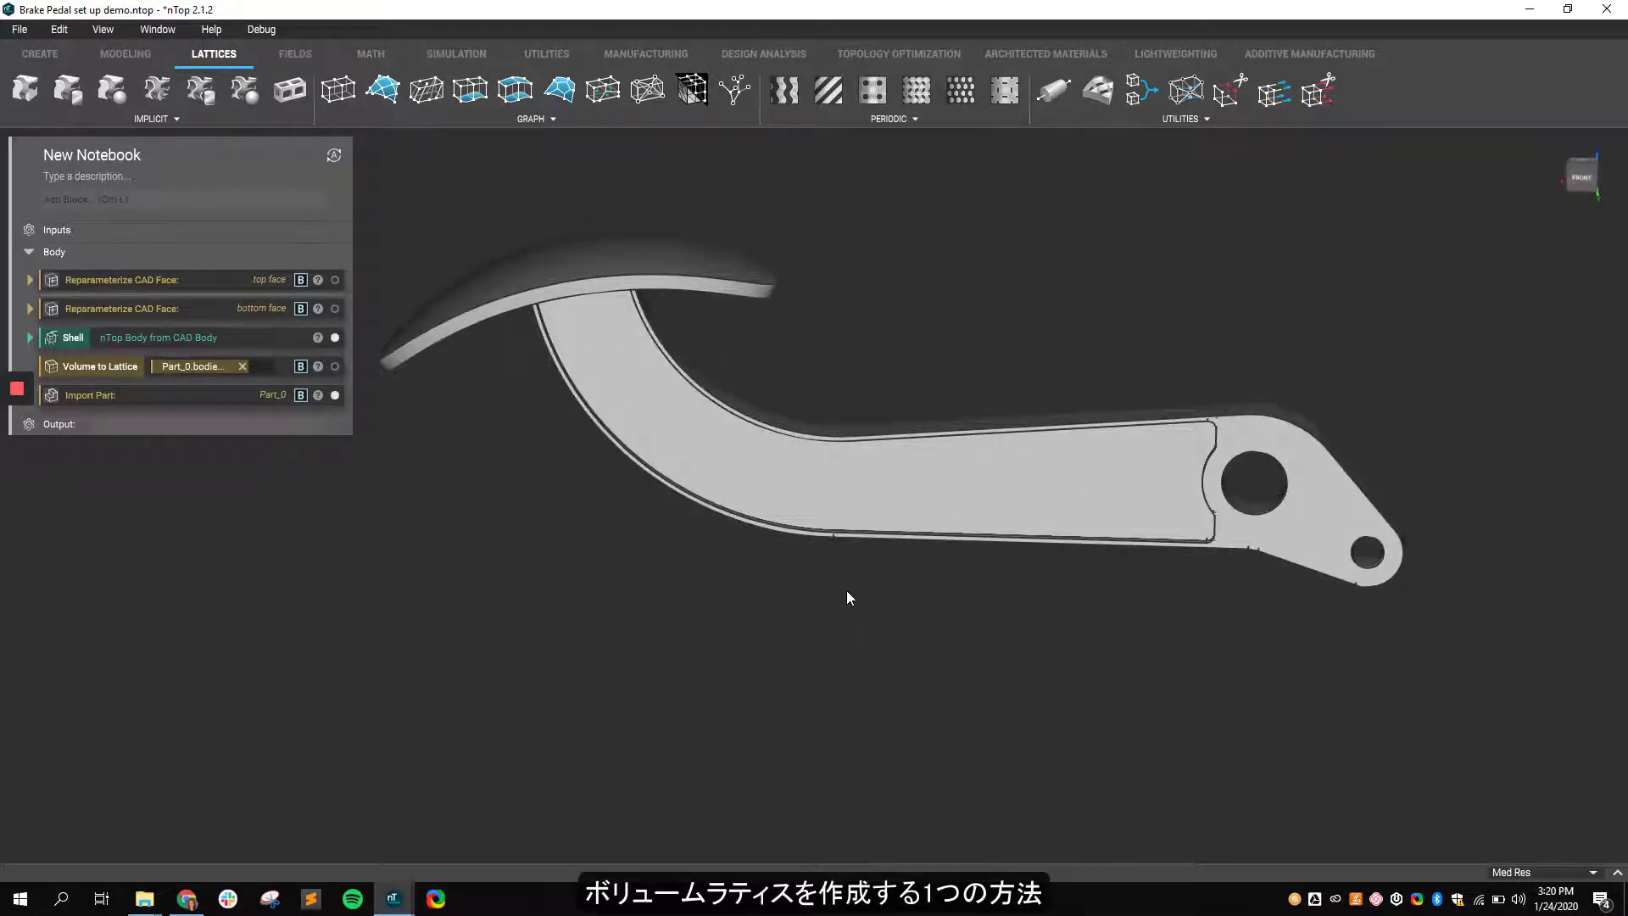
pyautogui.moveTo(892, 649); pyautogui.dragTo(874, 680, button='right')
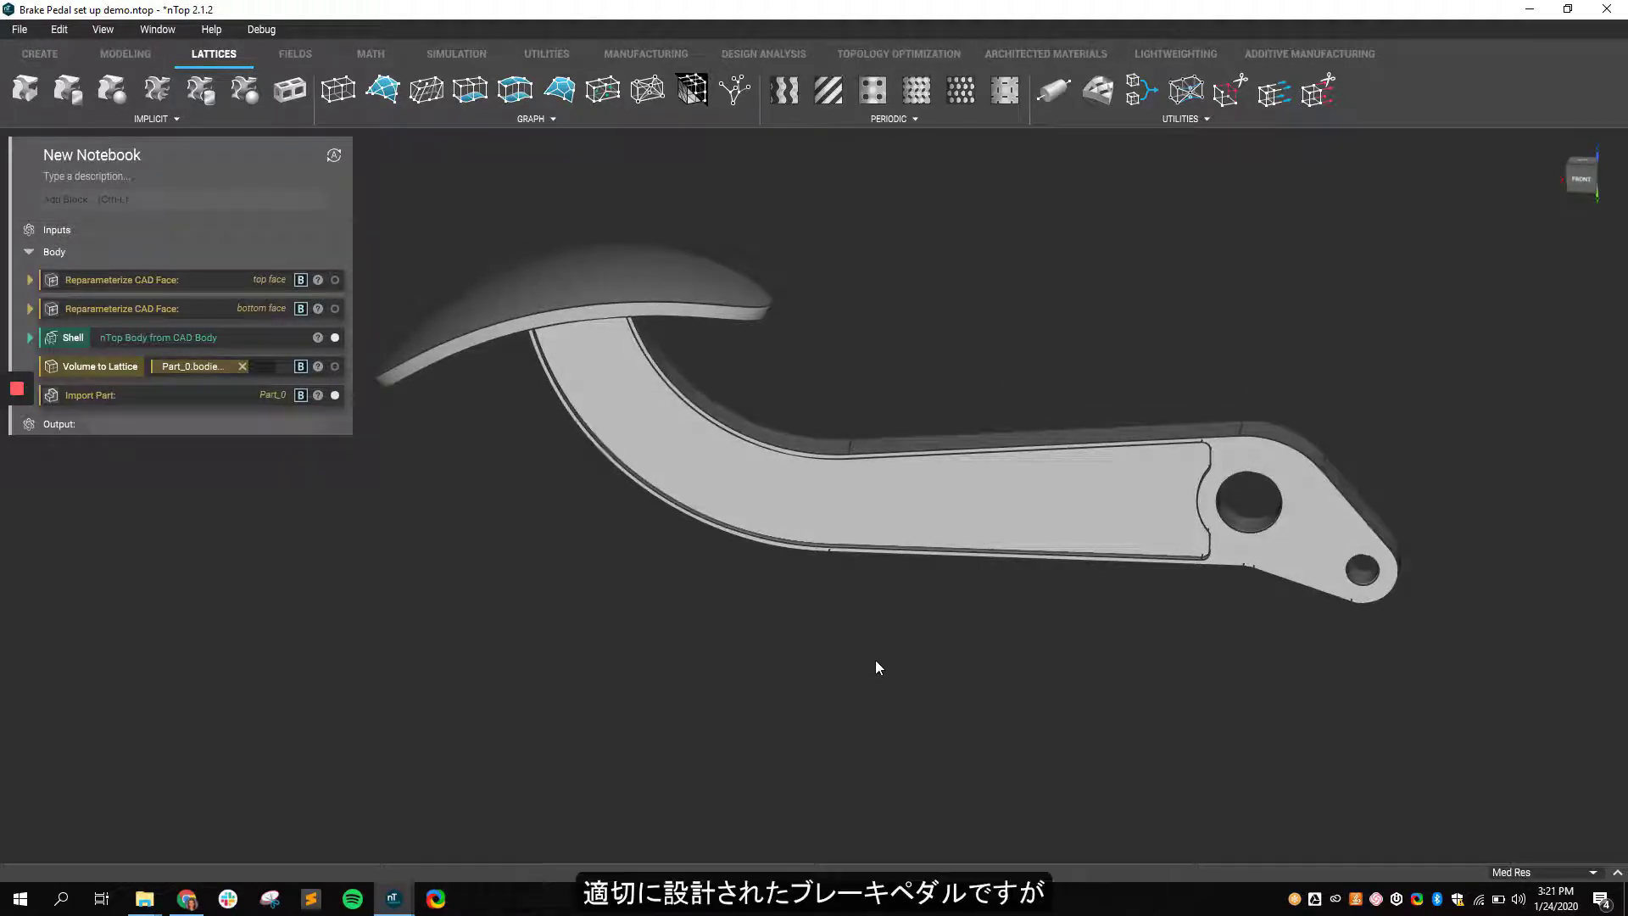
pyautogui.moveTo(876, 681); pyautogui.dragTo(883, 661, button='right')
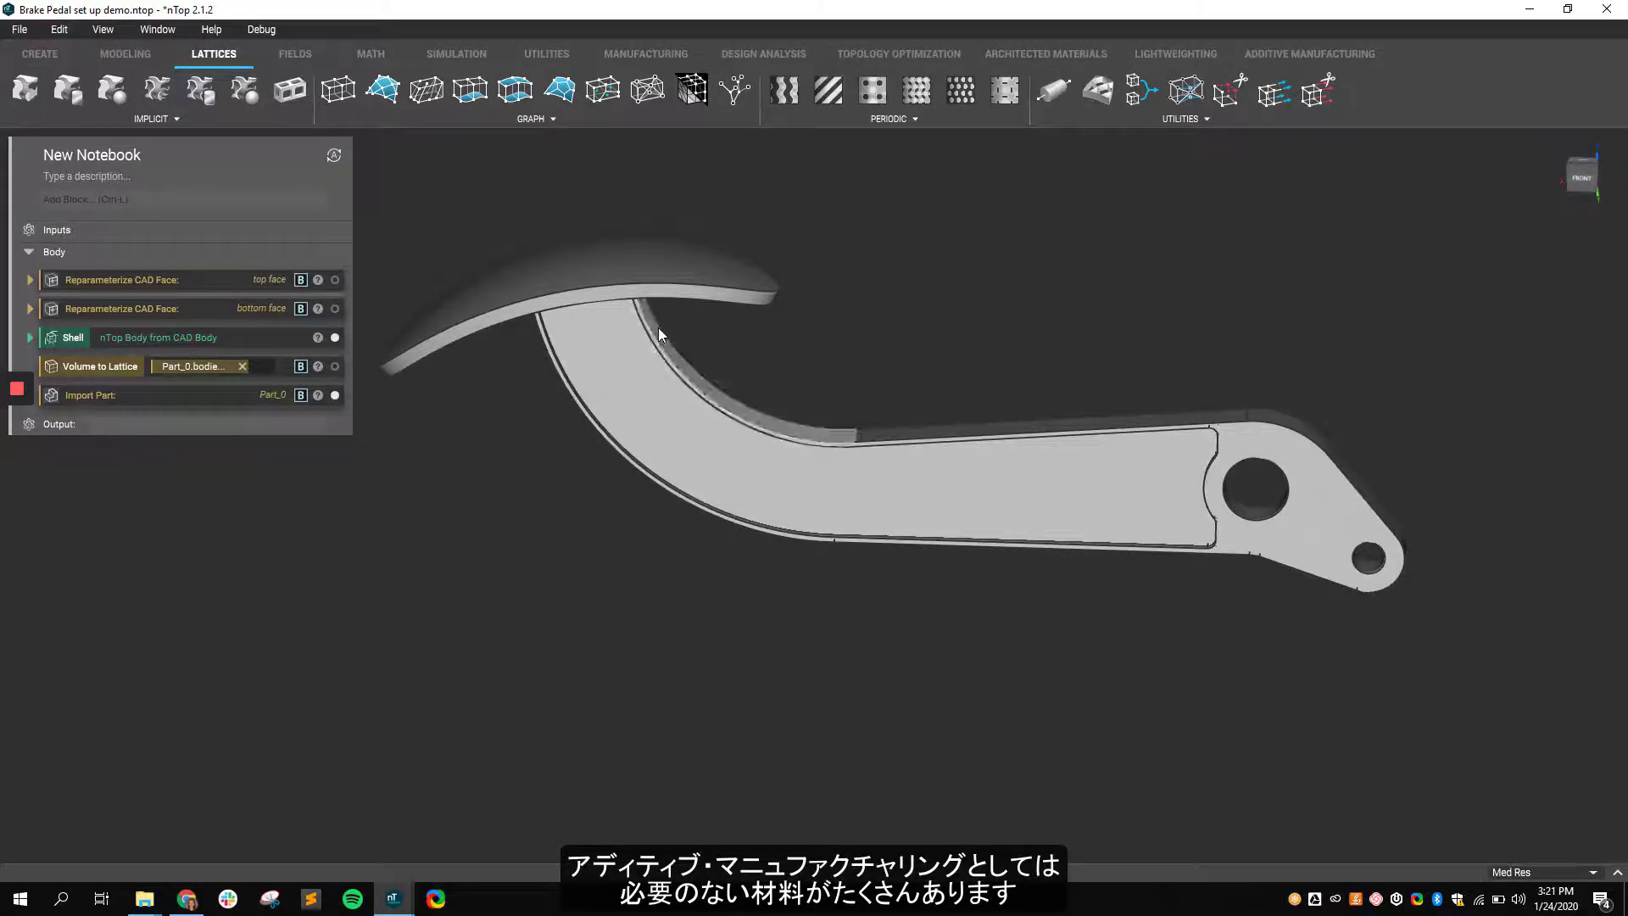
pyautogui.click(1143, 492)
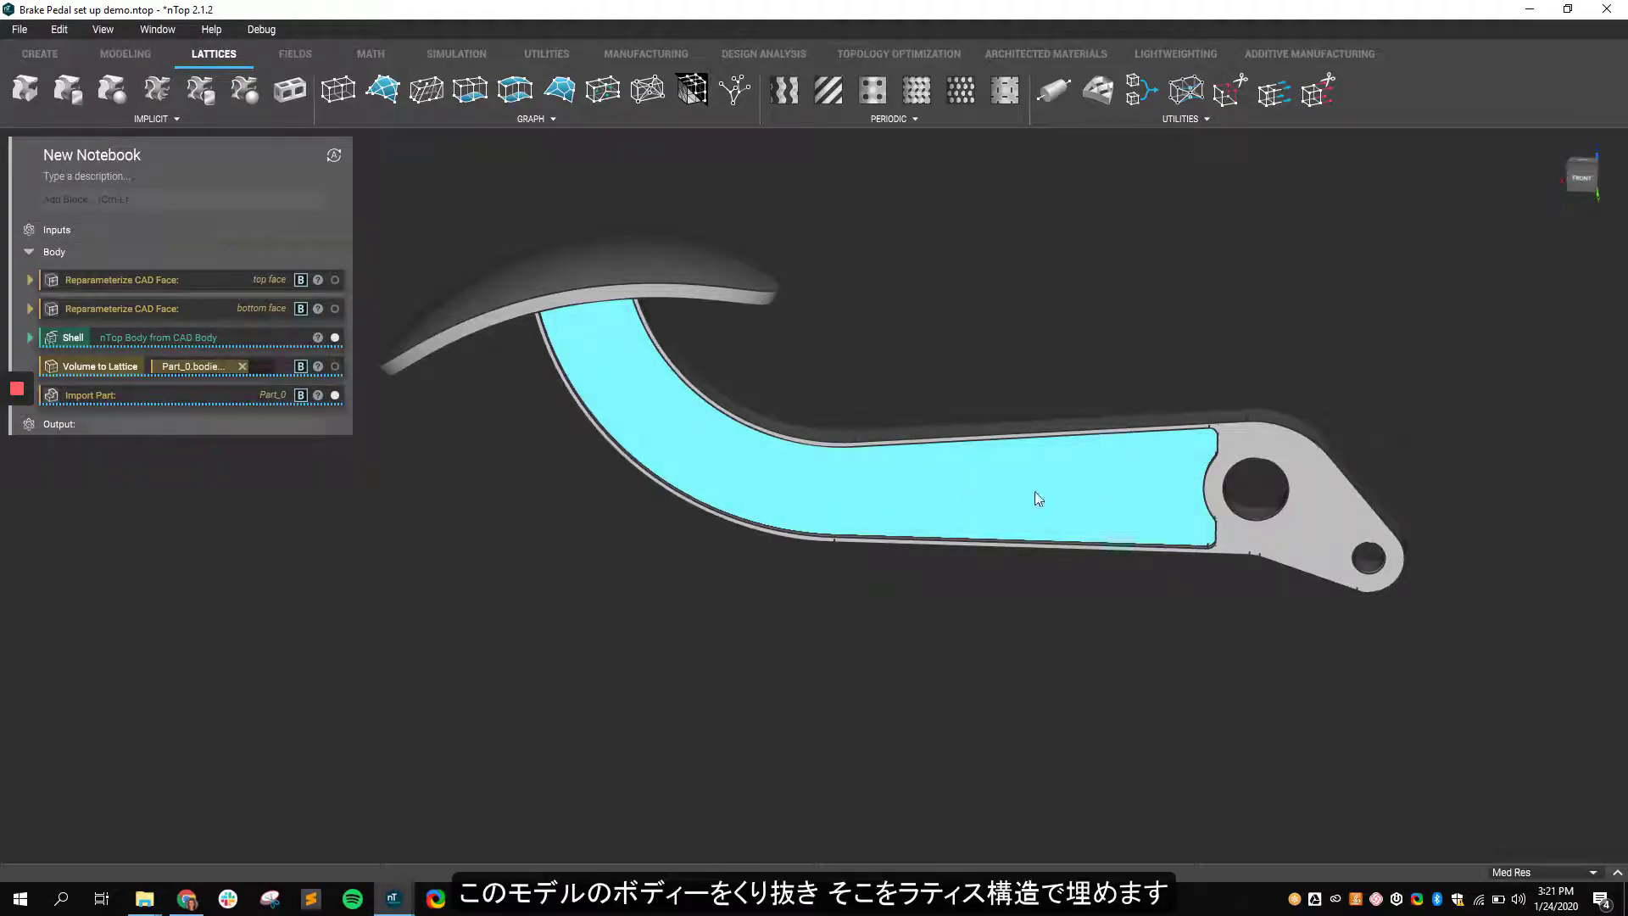
pyautogui.click(335, 396)
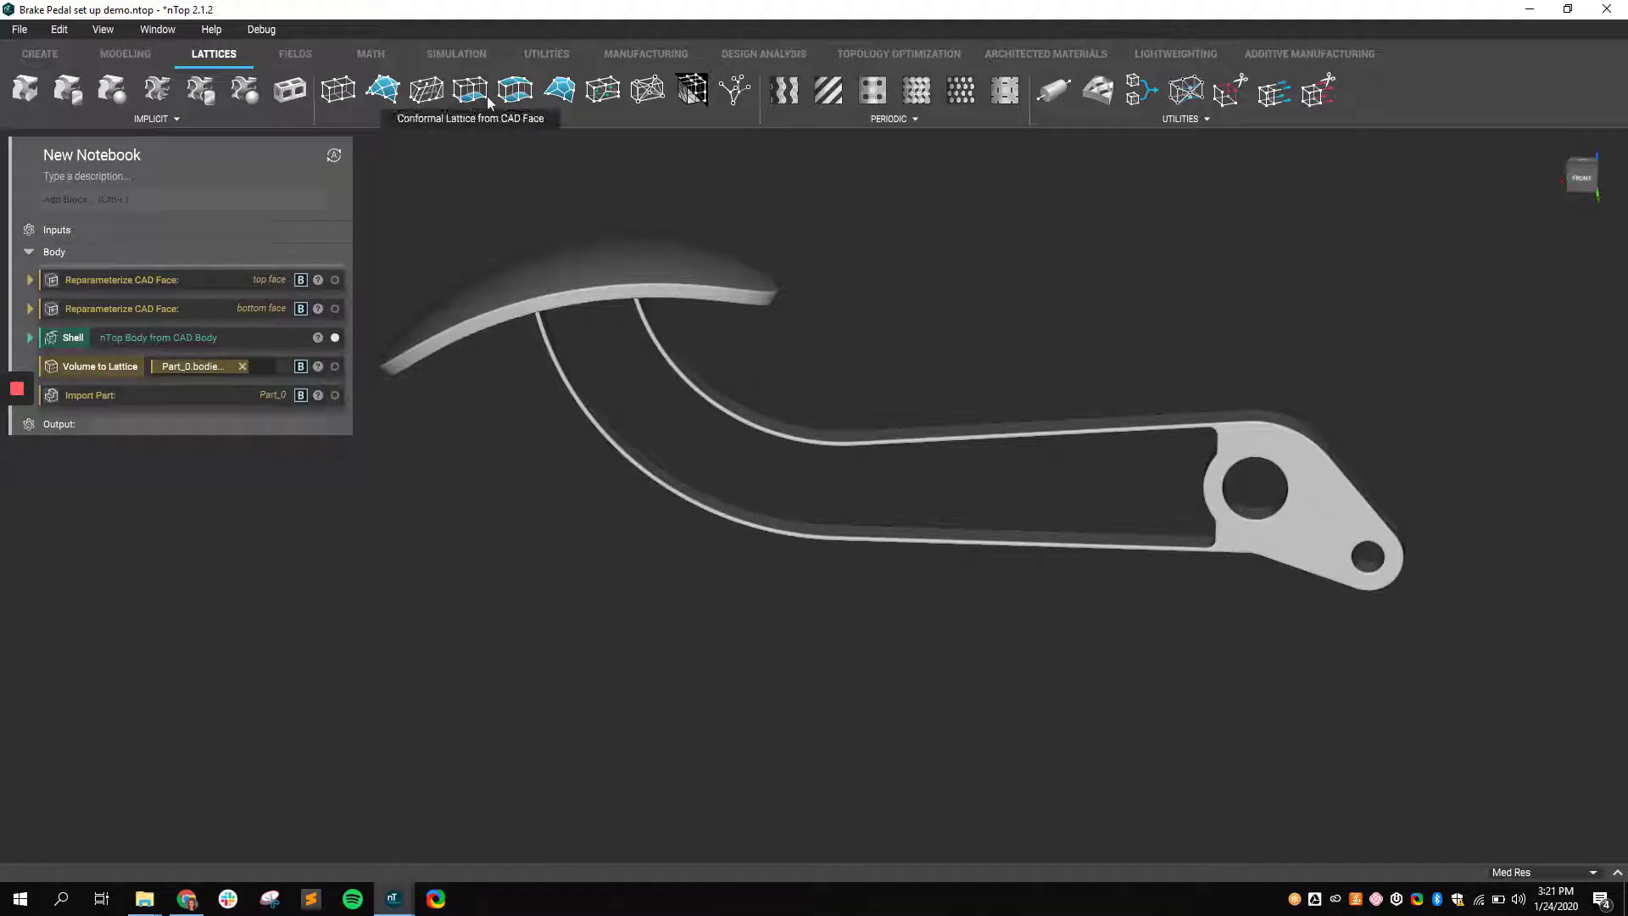
# - Add a Conformal Lattice between CAD Faces block using the top face as parameterization 1 and the bottom face as parameterization 2
pyautogui.click(515, 89)
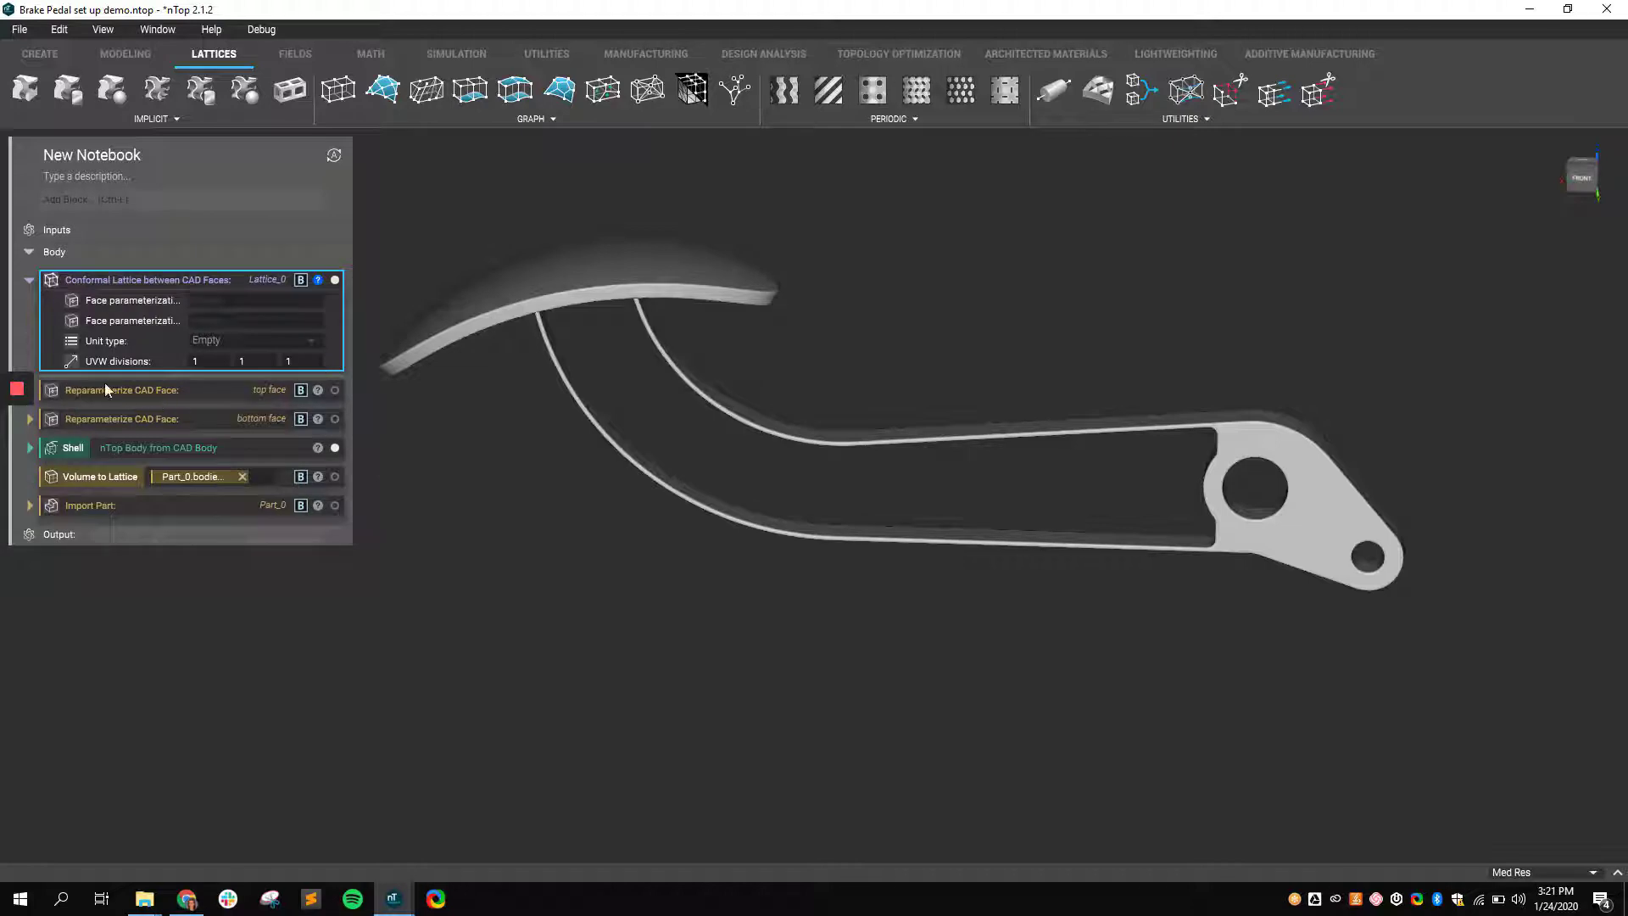
pyautogui.moveTo(108, 392); pyautogui.dragTo(182, 305)
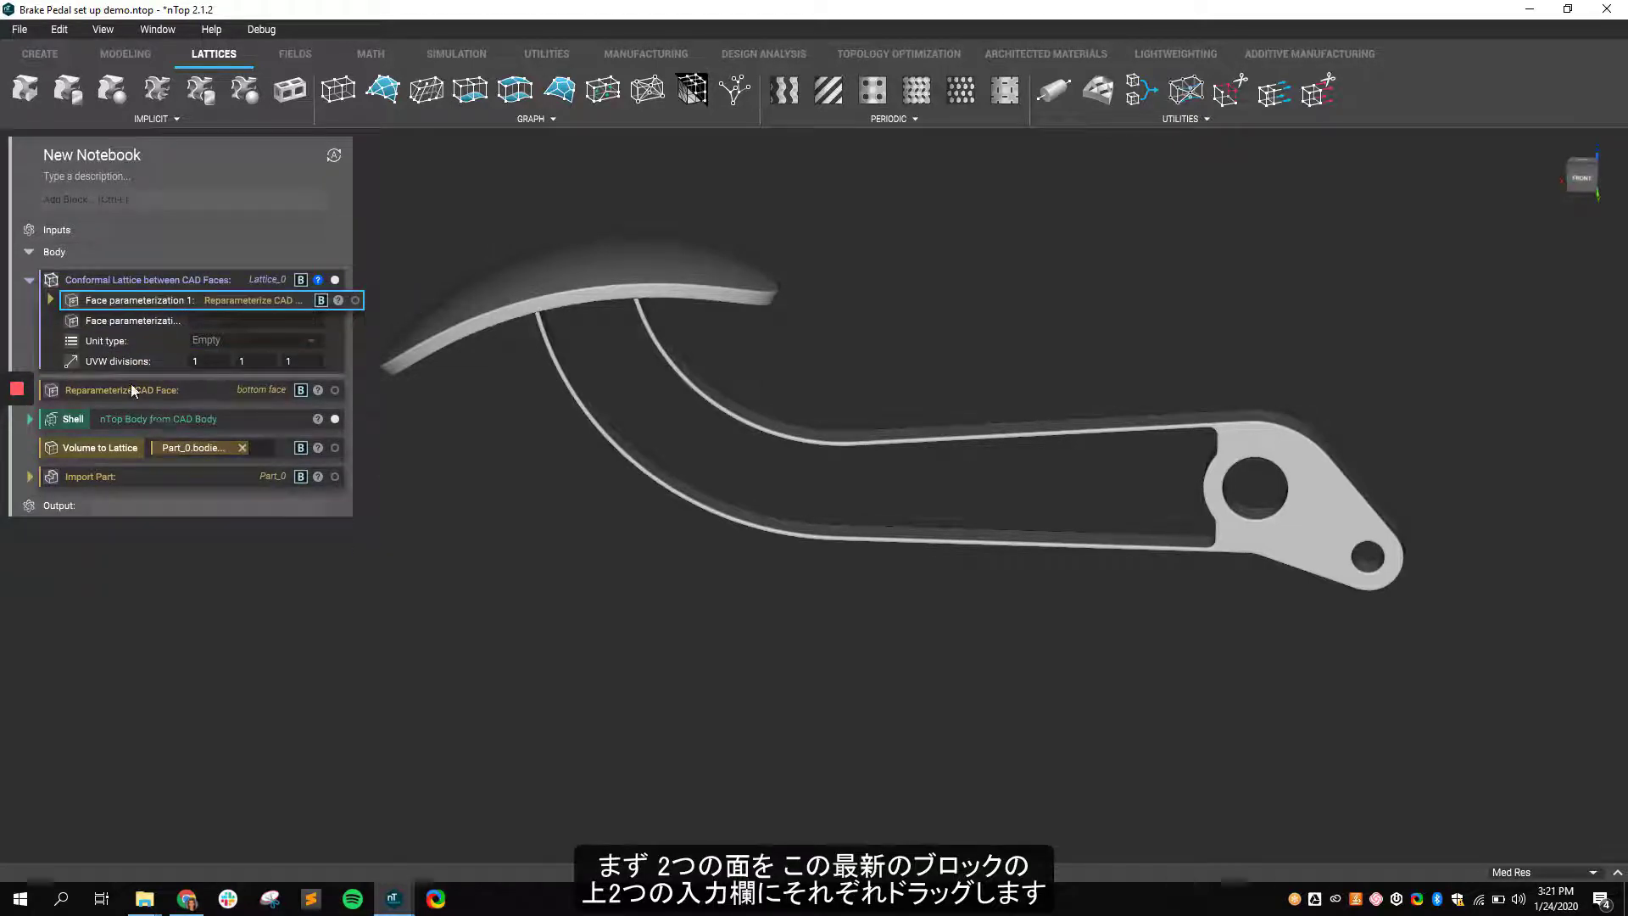
pyautogui.moveTo(134, 391); pyautogui.dragTo(176, 316)
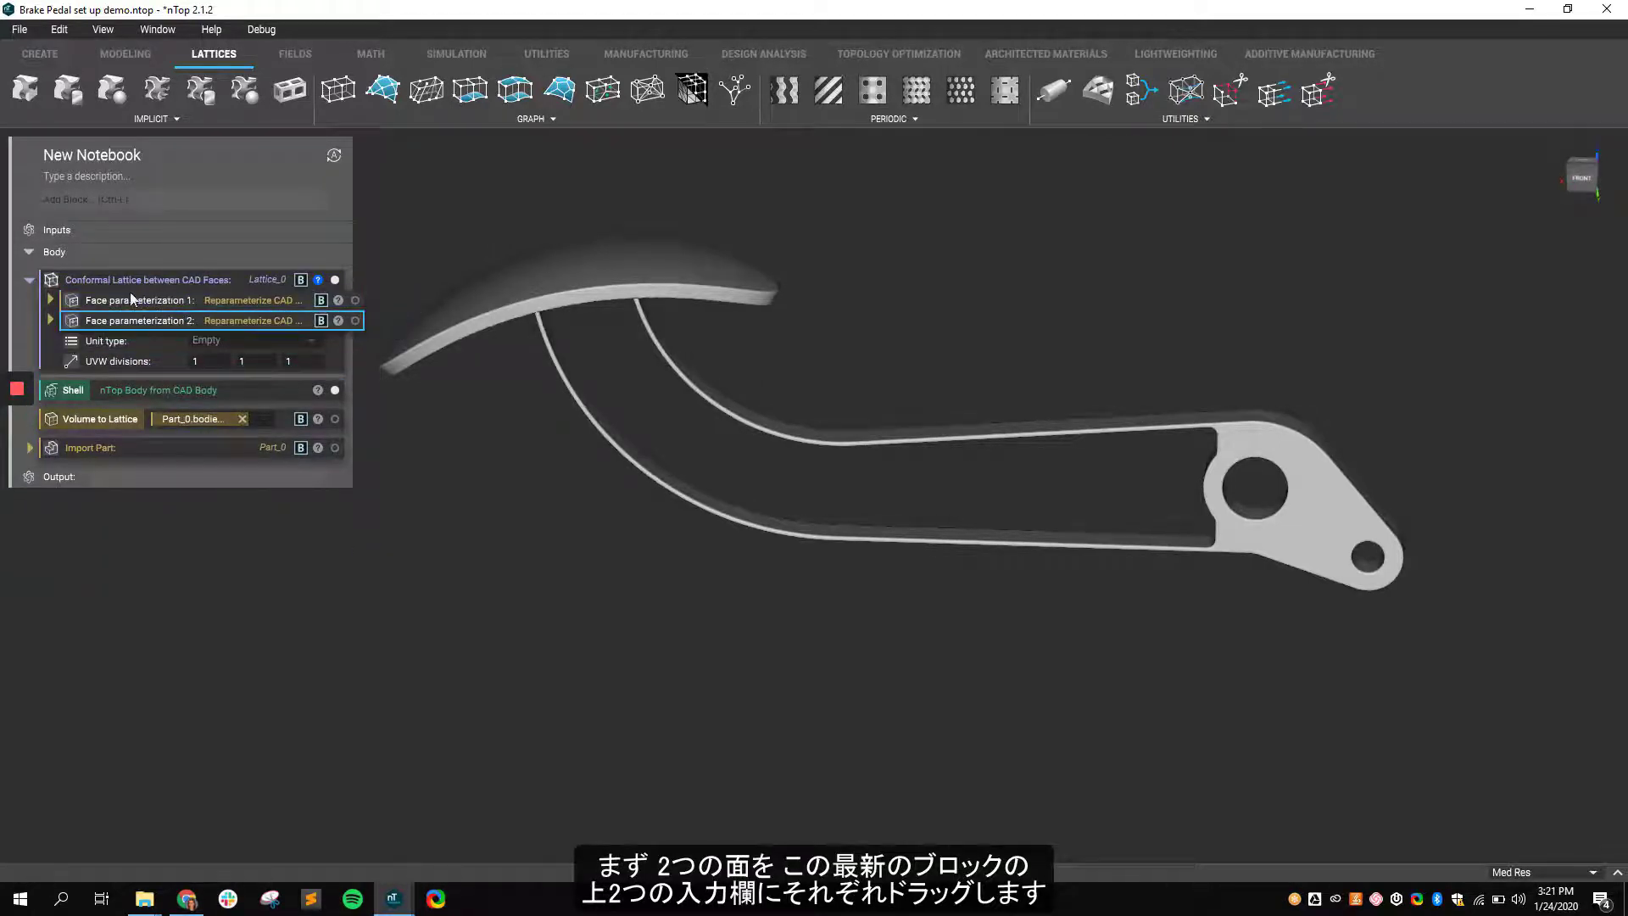
# - Set the conformal lattice's unit type to Body centered cubic and its UVW divisions to 20, 4 and 5
pyautogui.click(244, 341)
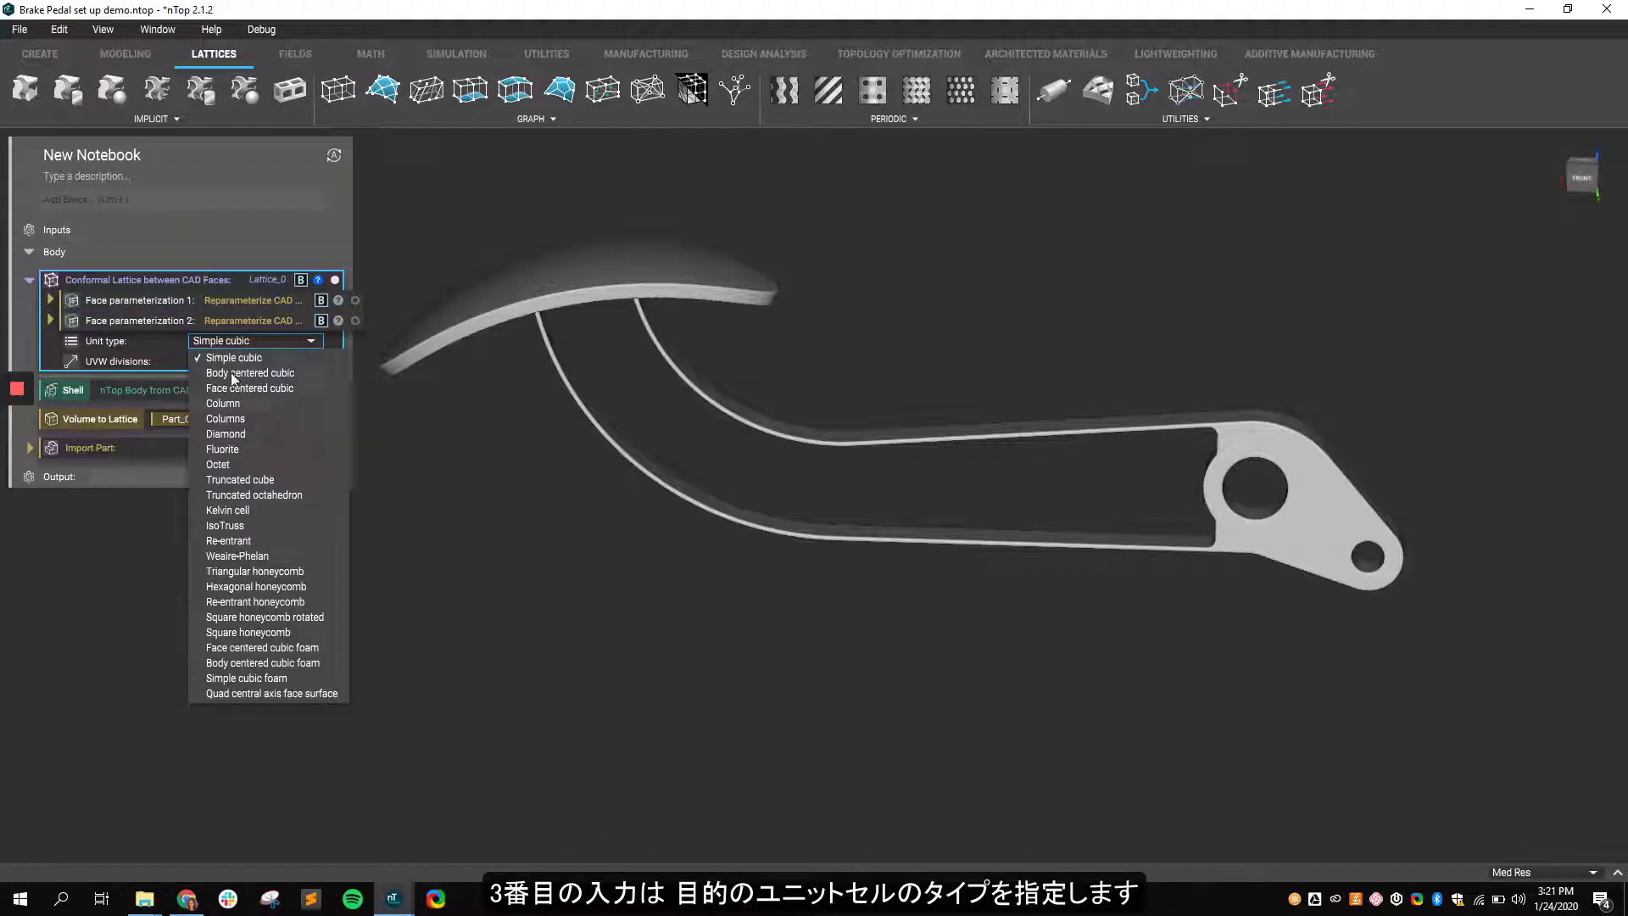
pyautogui.click(234, 375)
pyautogui.click(208, 361)
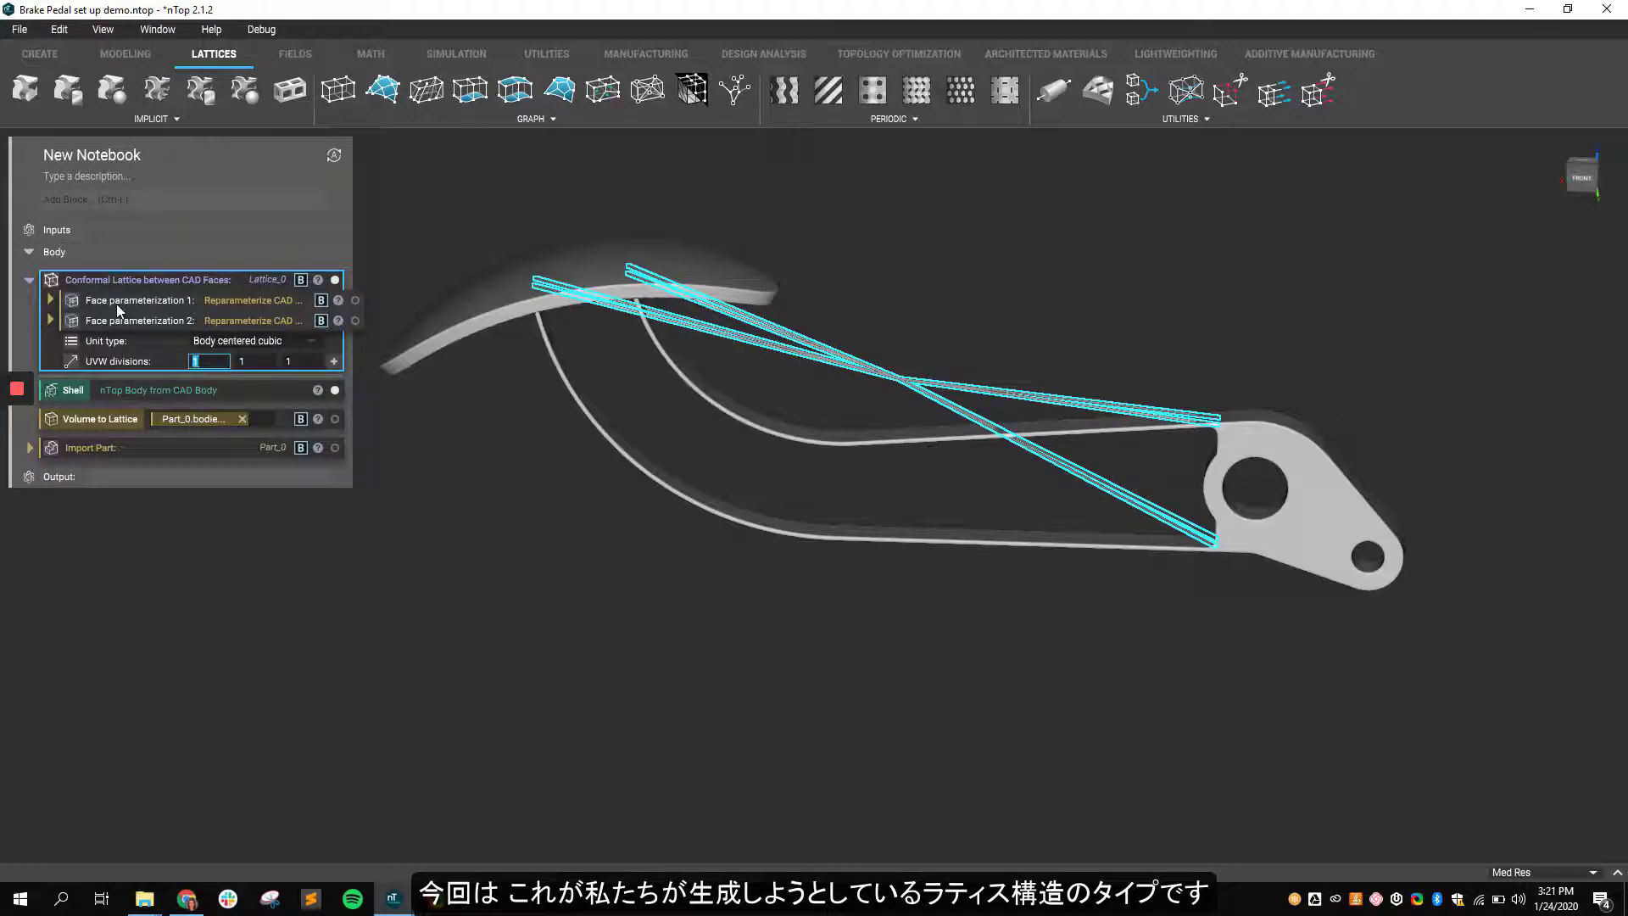
pyautogui.write('20')
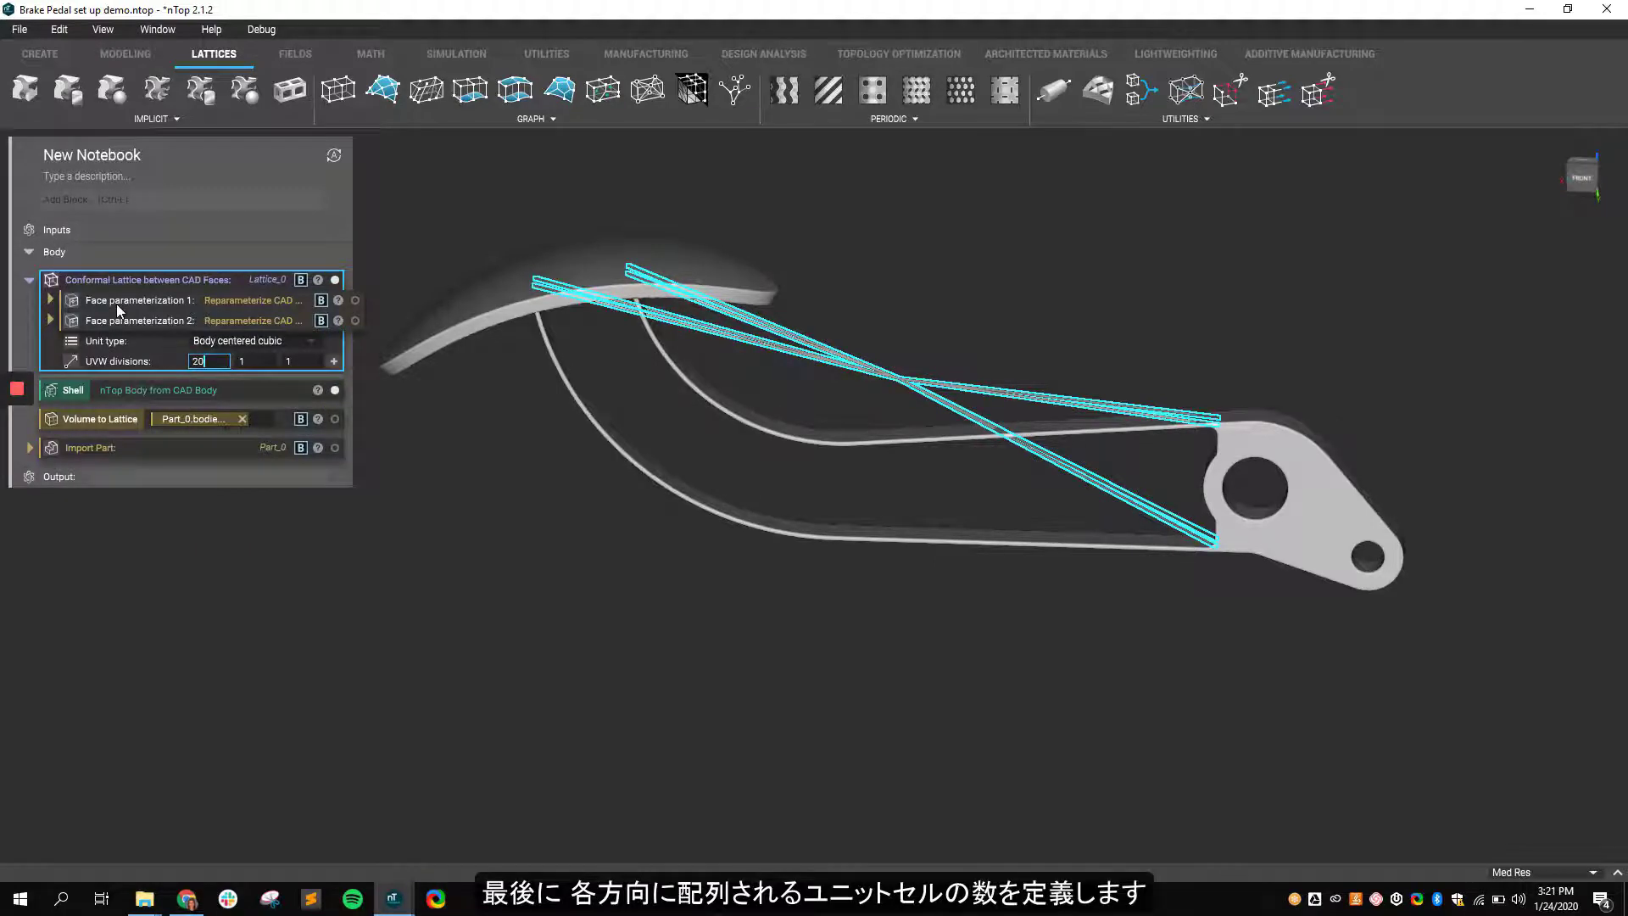
pyautogui.press('Tab')
pyautogui.write('4')
pyautogui.press('Tab')
pyautogui.write('5')
pyautogui.press('Return')
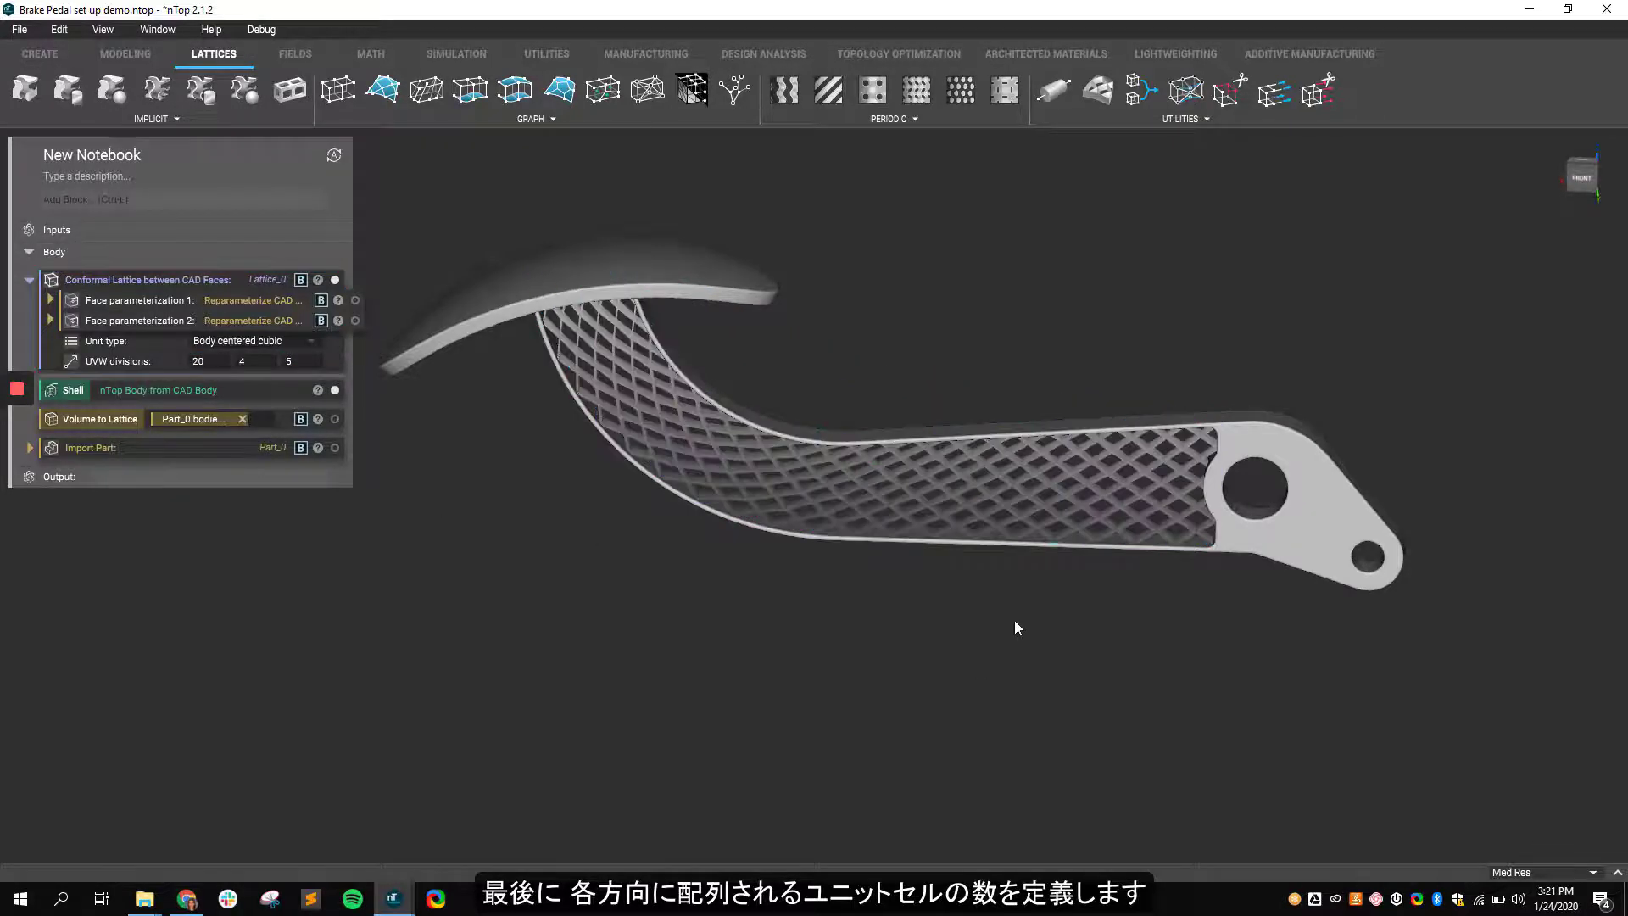
pyautogui.scroll(5, 1018, 624)
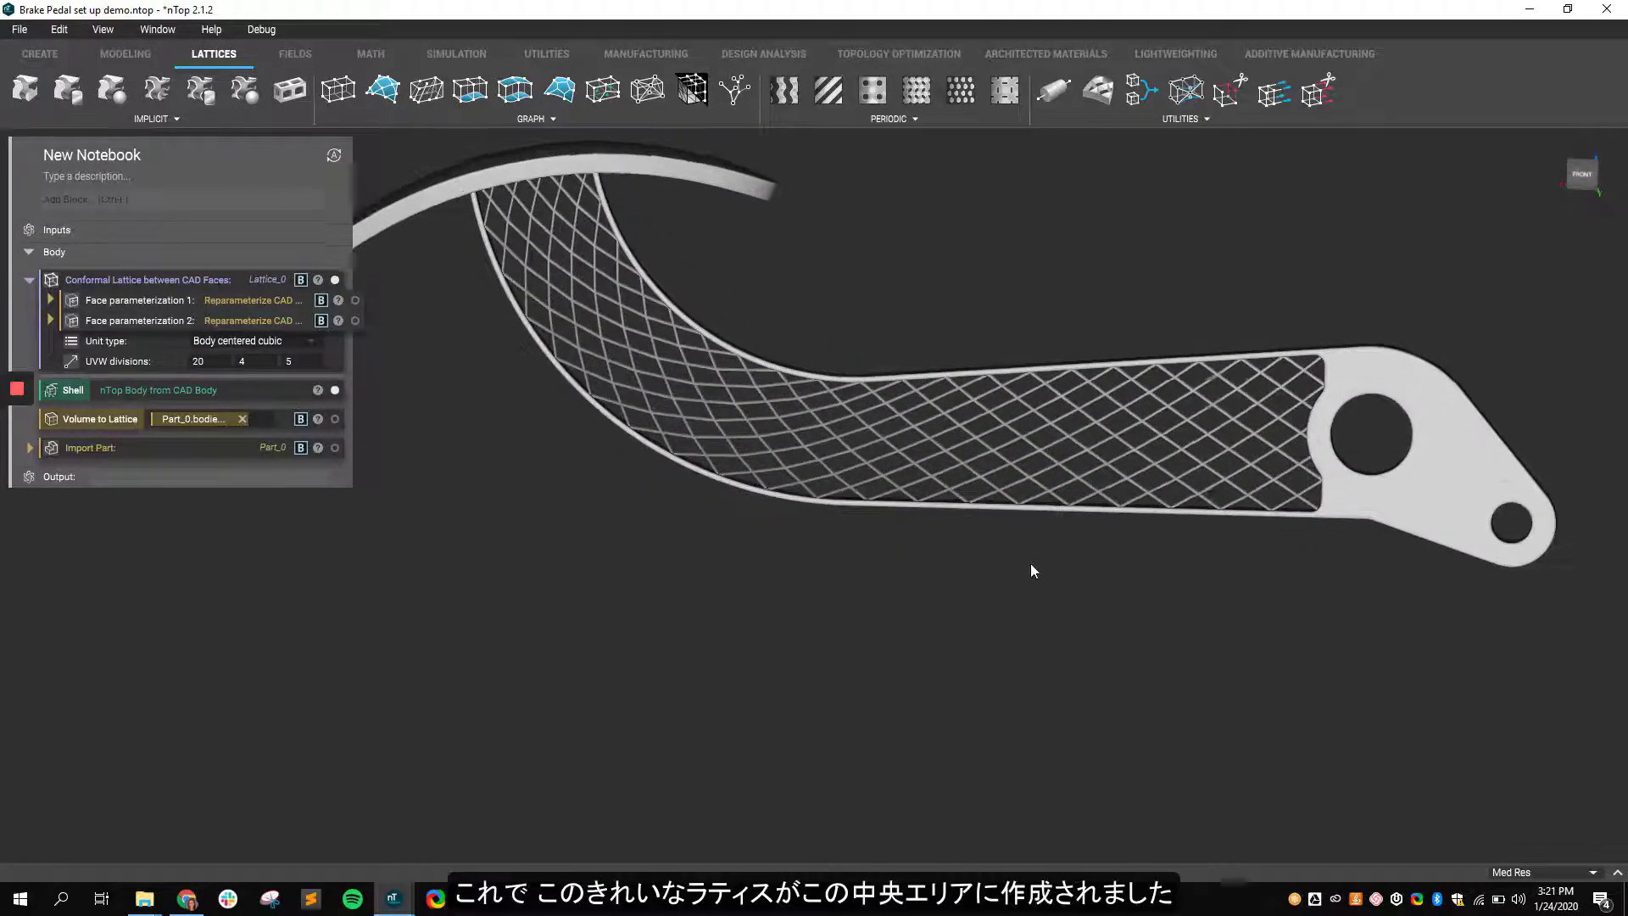
pyautogui.moveTo(1030, 563); pyautogui.dragTo(1065, 592, button='middle')
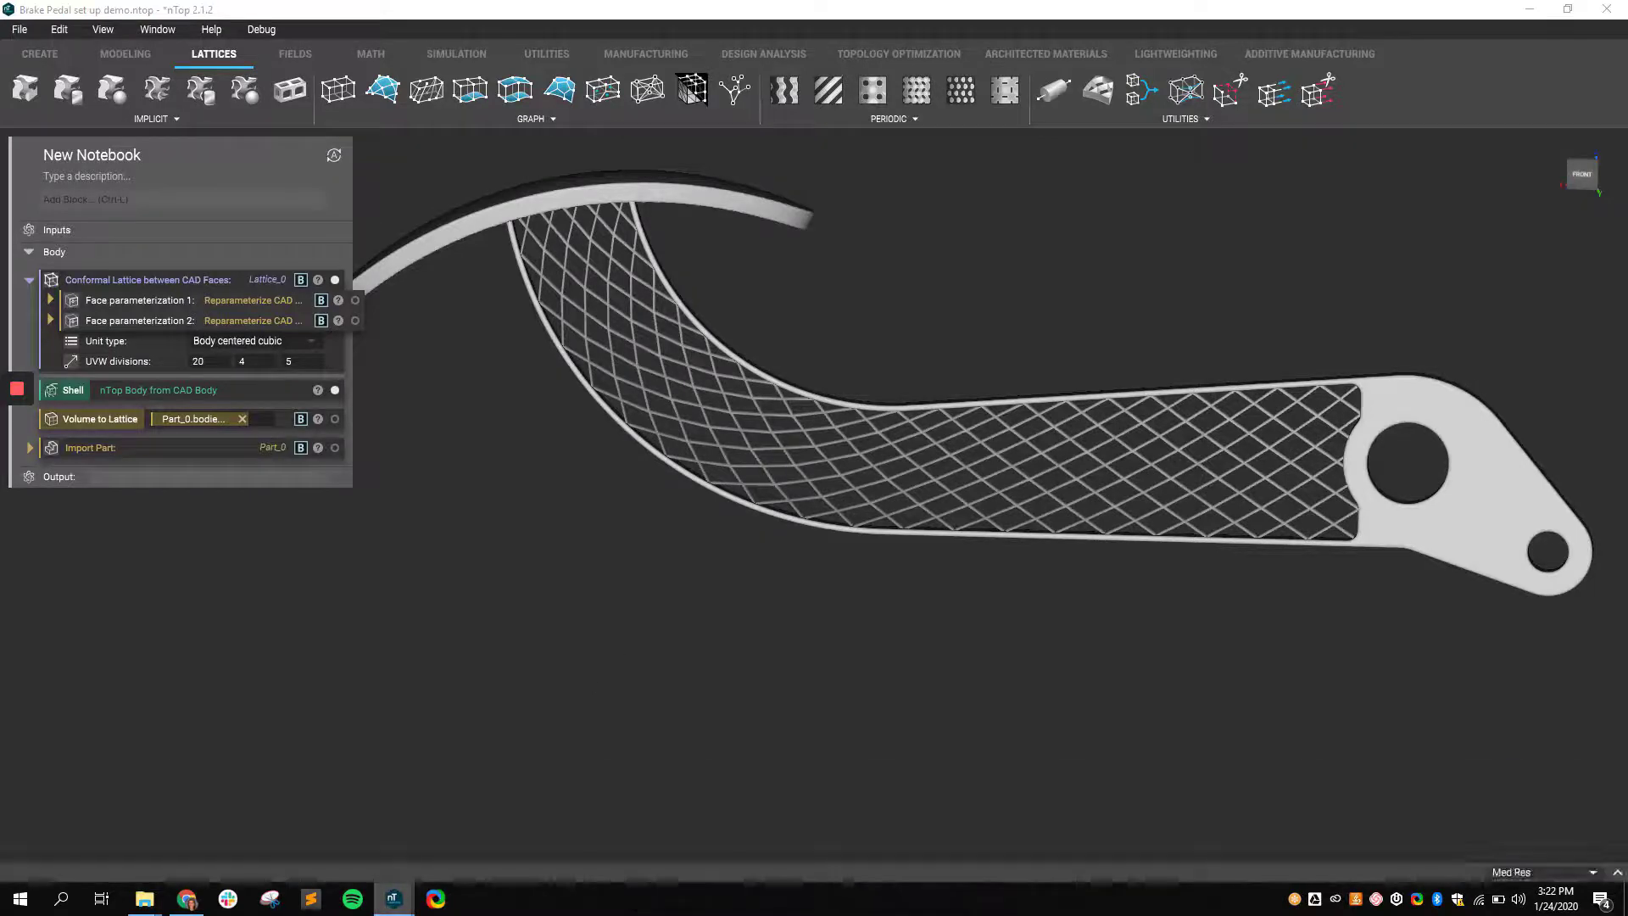
# - Switch to the Brake Pedal with Sim and Slice notebook and examine the static analysis stress map on the pedal
pyautogui.moveTo(392, 898)
pyautogui.click(297, 857)
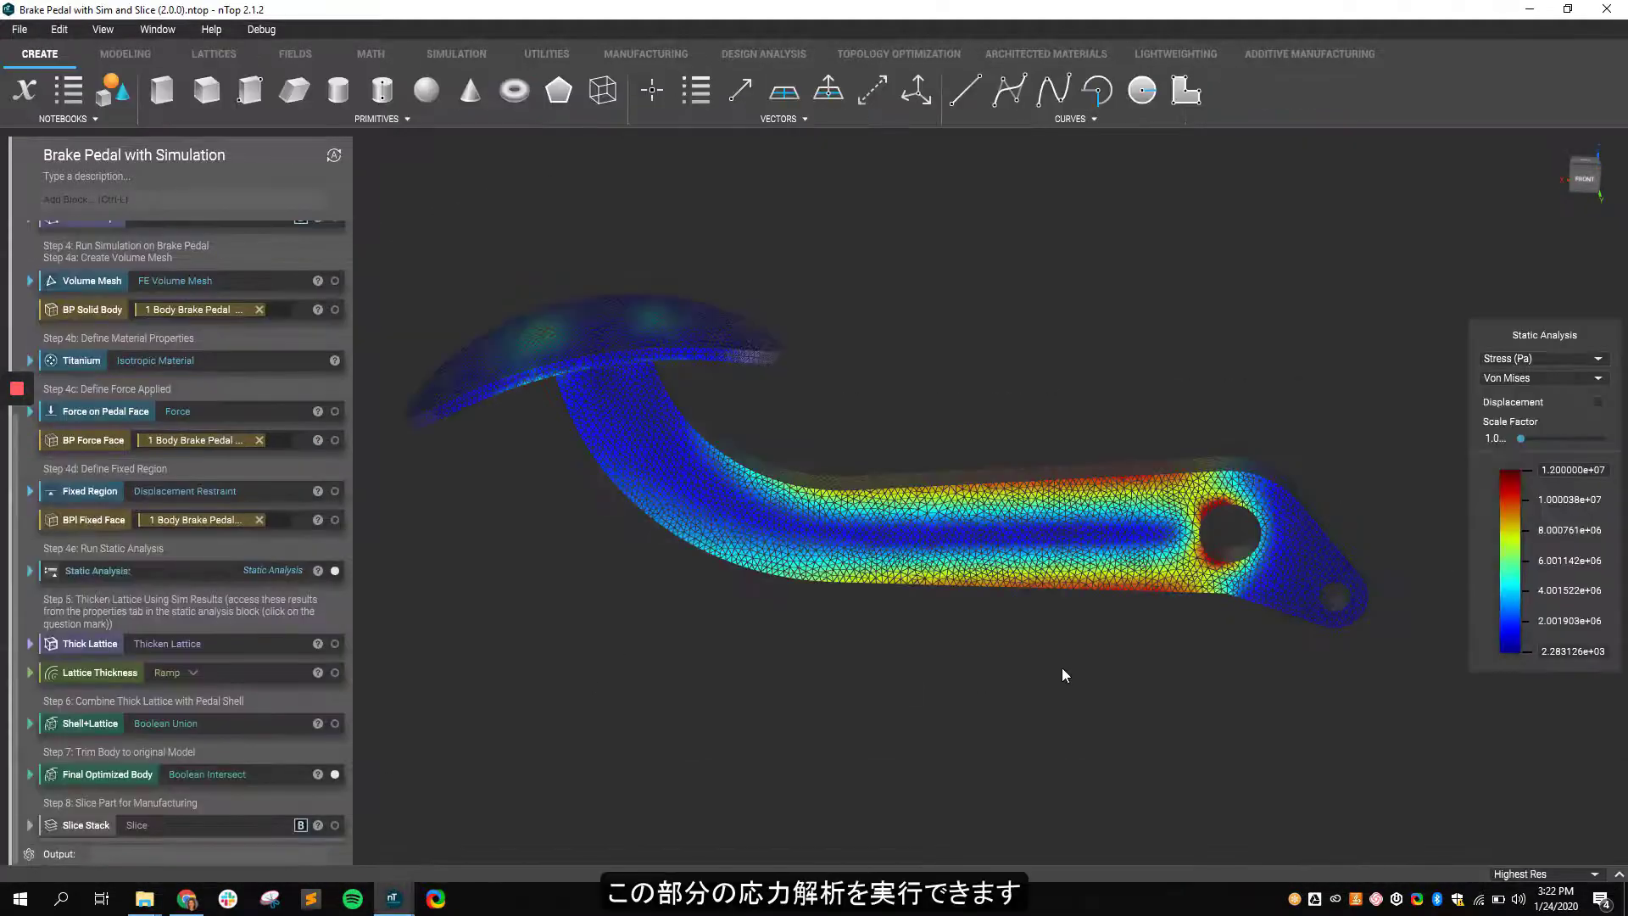
pyautogui.moveTo(1036, 619)
pyautogui.mouseDown(button='right')
pyautogui.moveTo(1050, 567)
pyautogui.moveTo(1036, 629)
pyautogui.mouseUp(button='right')
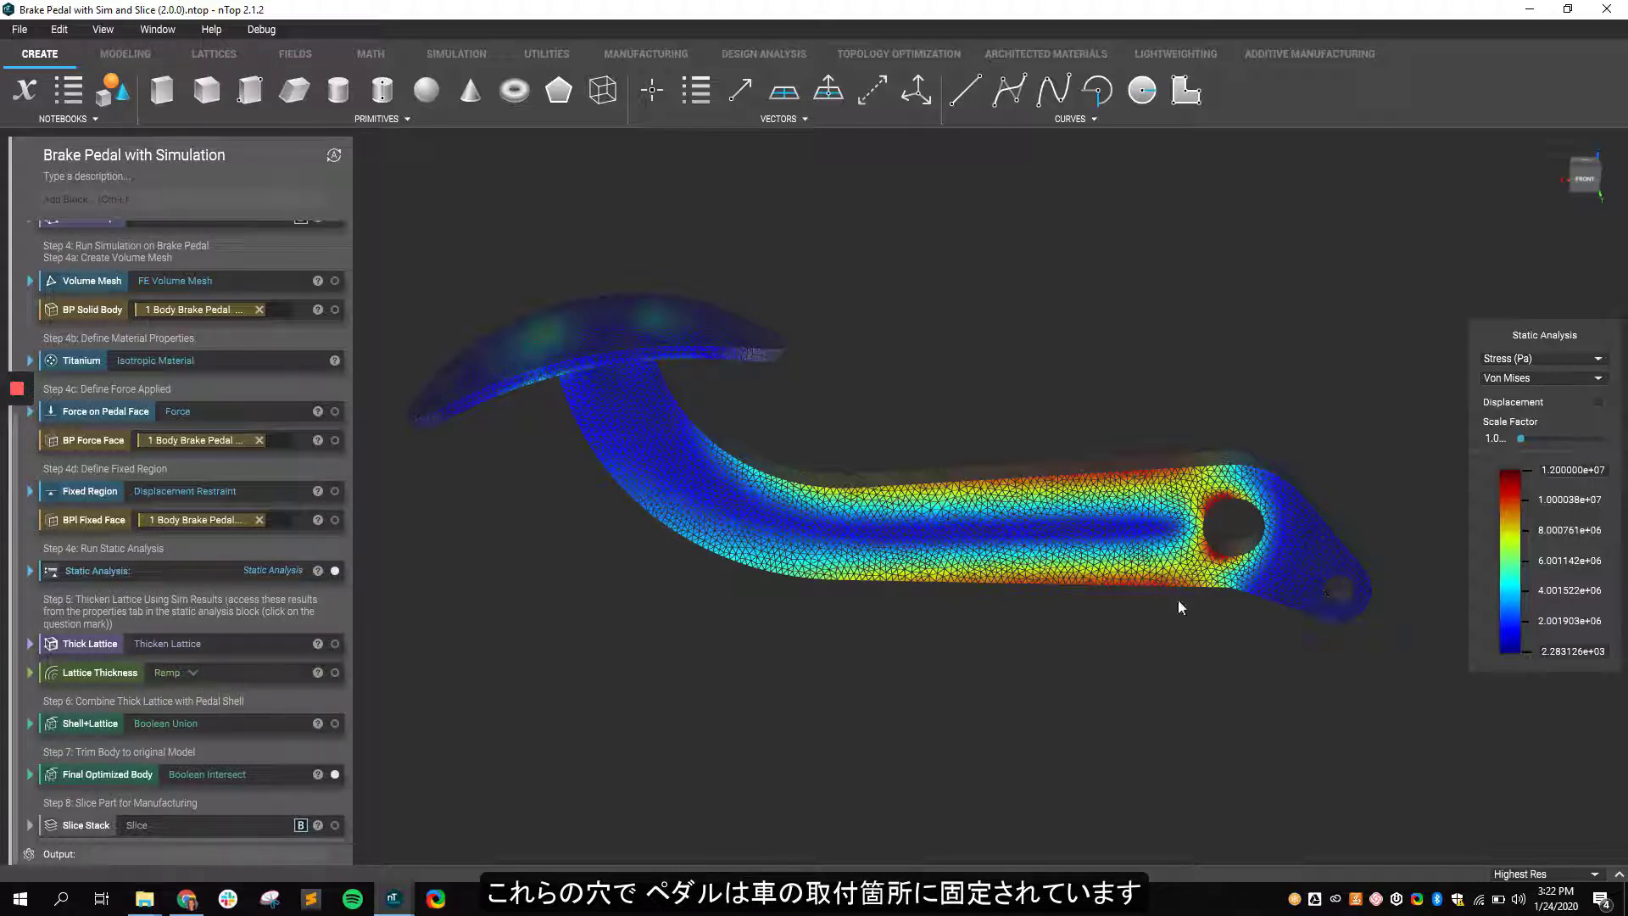
pyautogui.scroll(3, 1178, 600)
pyautogui.moveTo(1153, 546); pyautogui.dragTo(1169, 481, button='right')
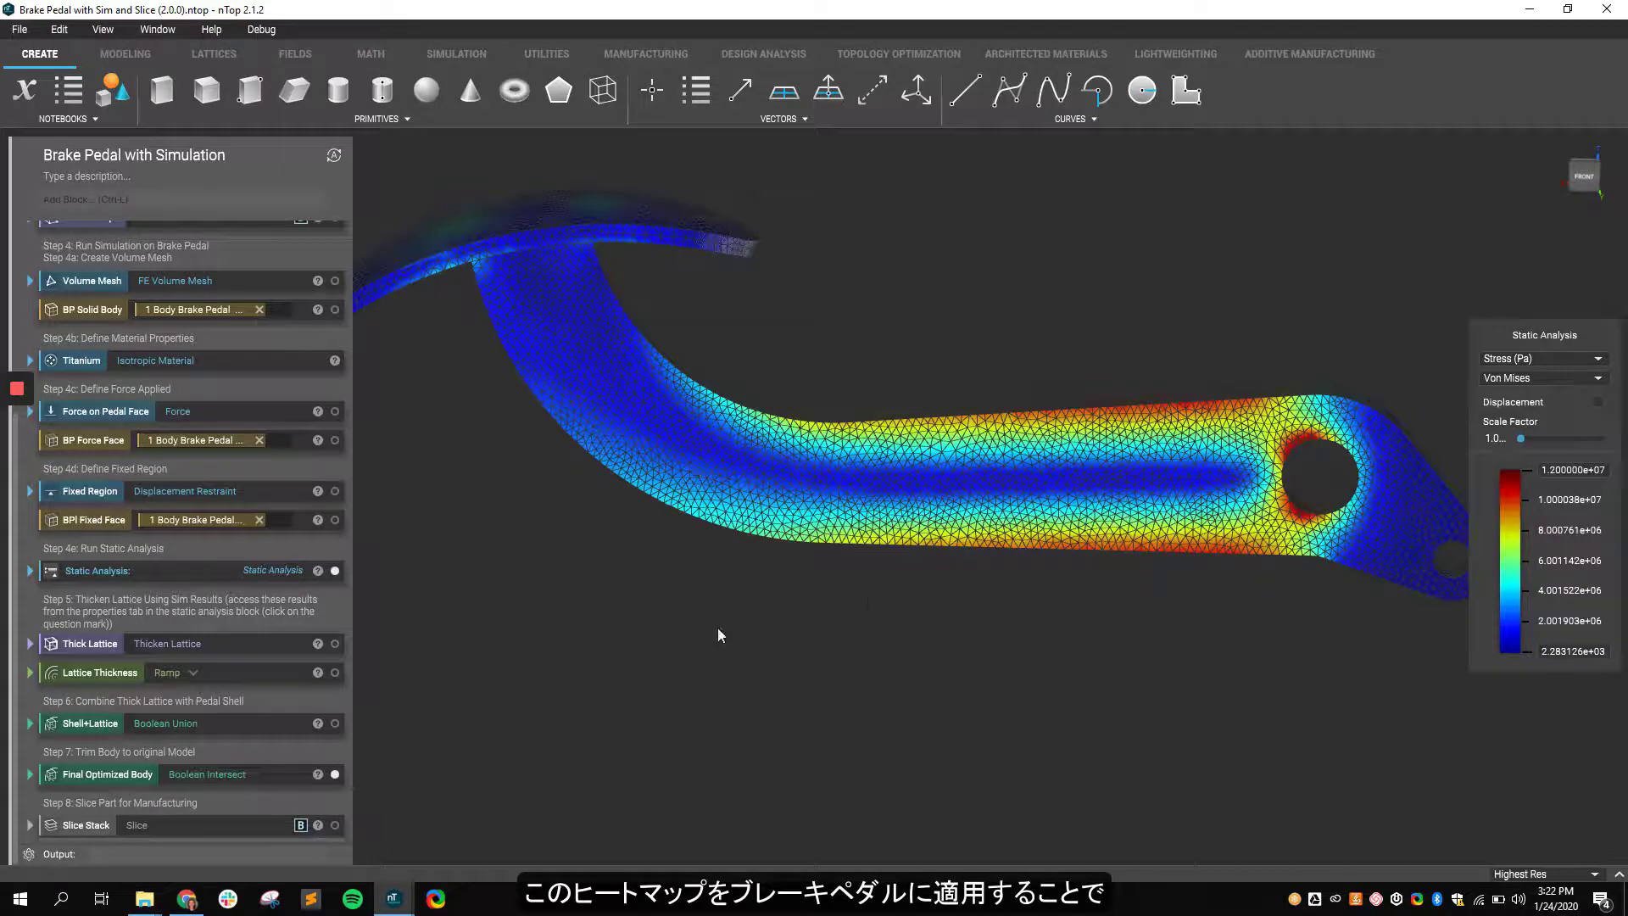
# - Hide the static analysis result and examine how the beam thickness varies along the Final Optimized Body's lattice
pyautogui.click(335, 571)
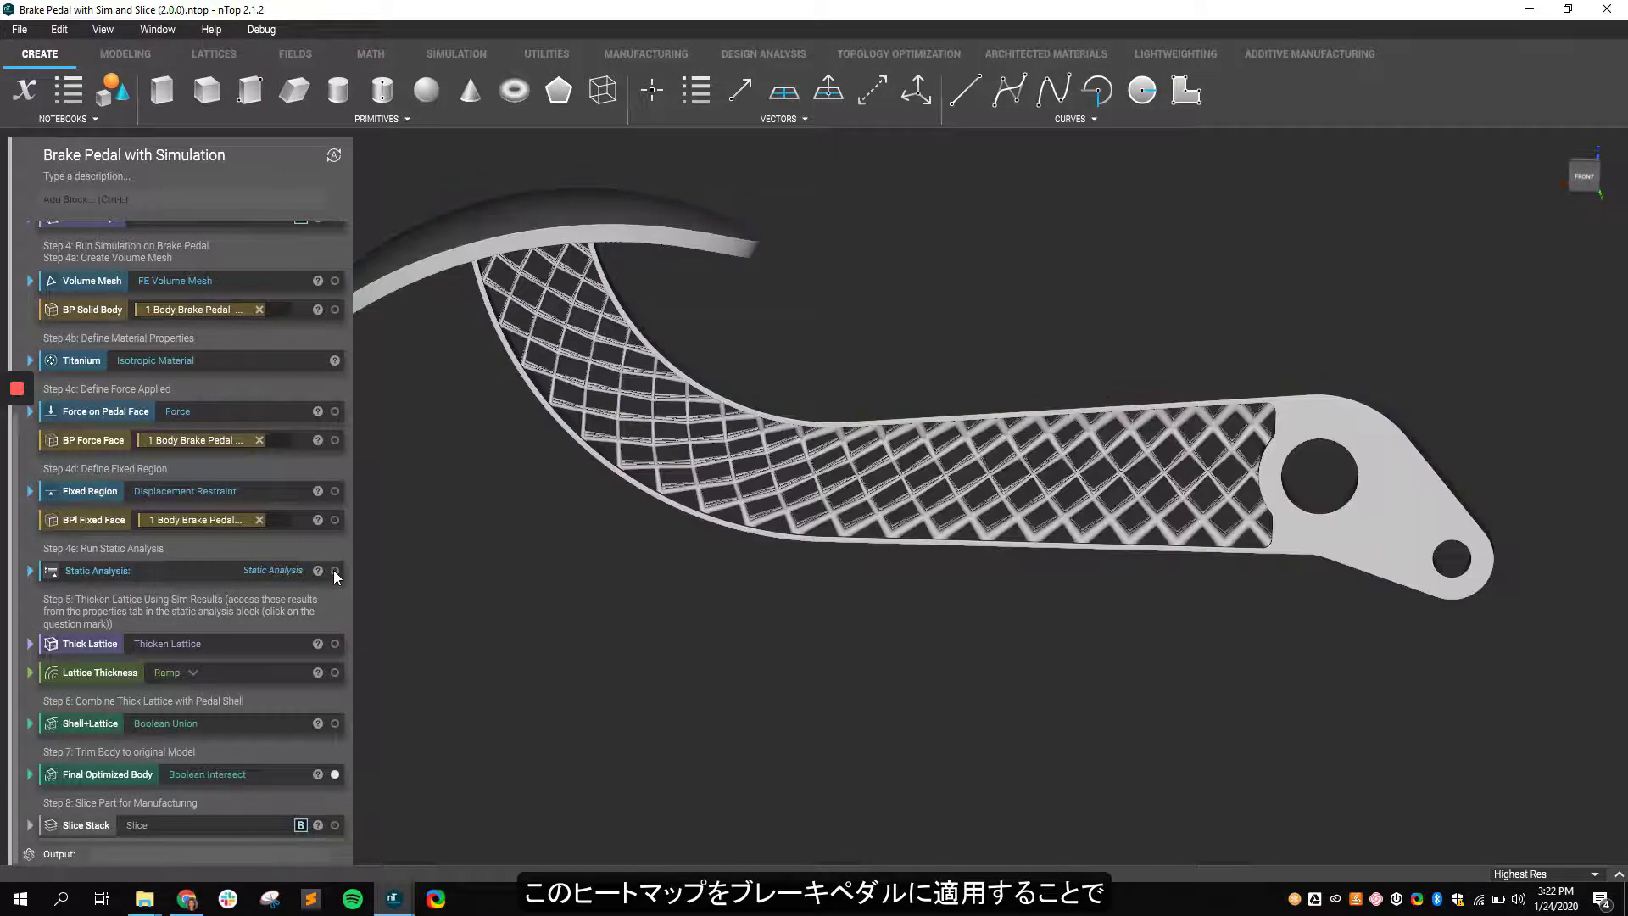
pyautogui.moveTo(795, 583); pyautogui.dragTo(788, 491, button='right')
pyautogui.moveTo(789, 486); pyautogui.dragTo(809, 534, button='middle')
pyautogui.scroll(2, 1081, 429)
pyautogui.moveTo(1066, 435); pyautogui.dragTo(1024, 442, button='middle')
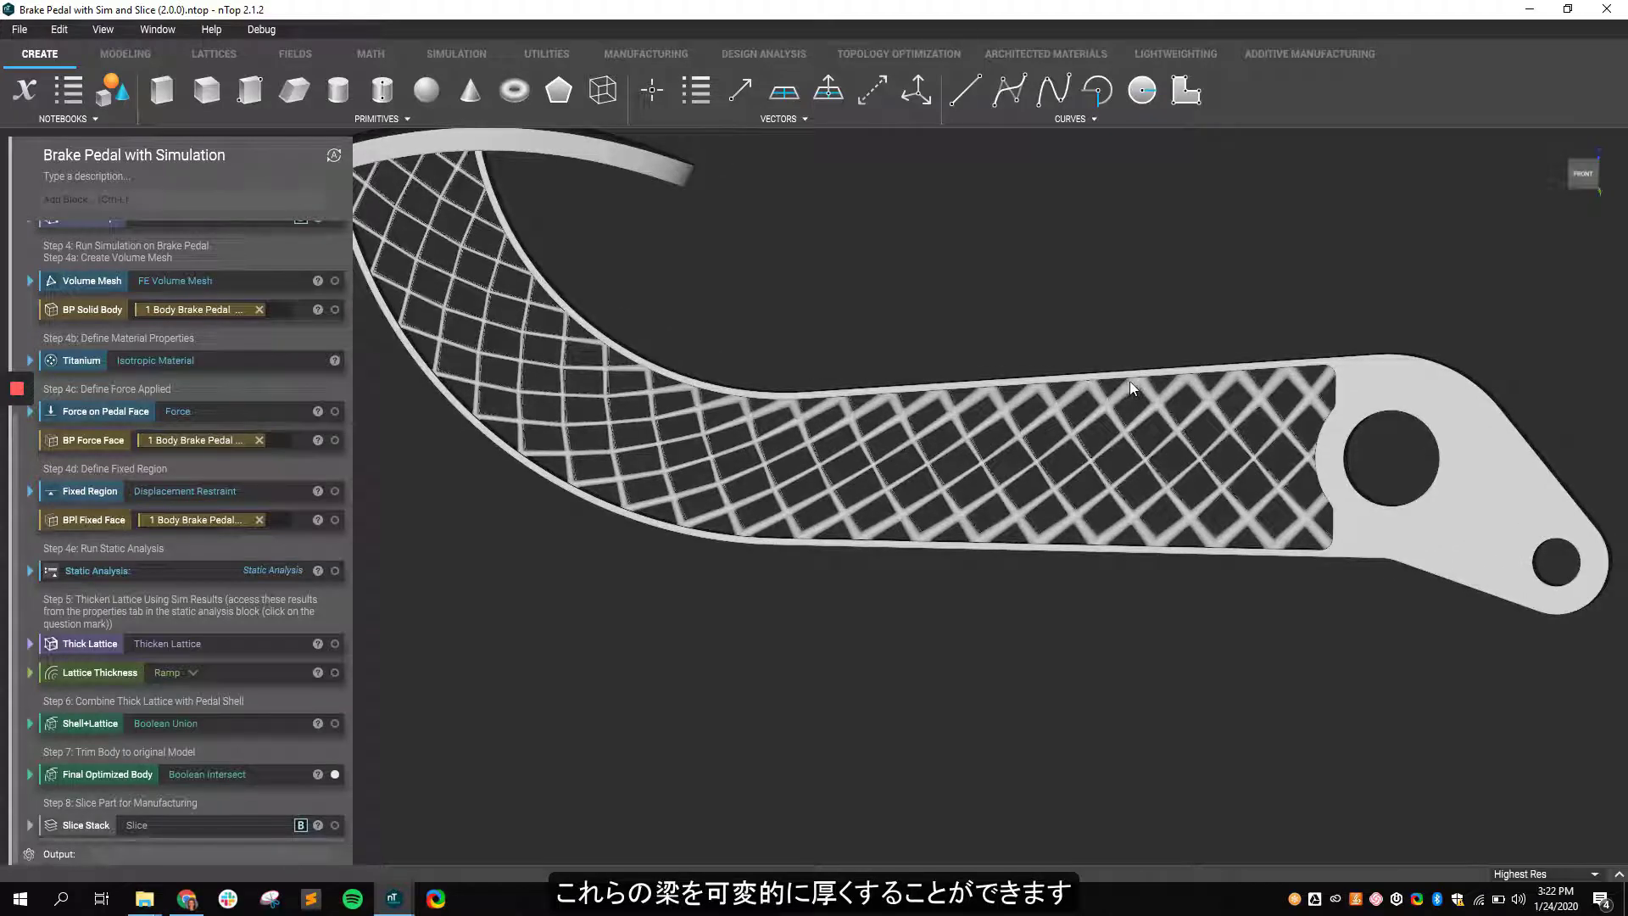
pyautogui.scroll(1, 1129, 380)
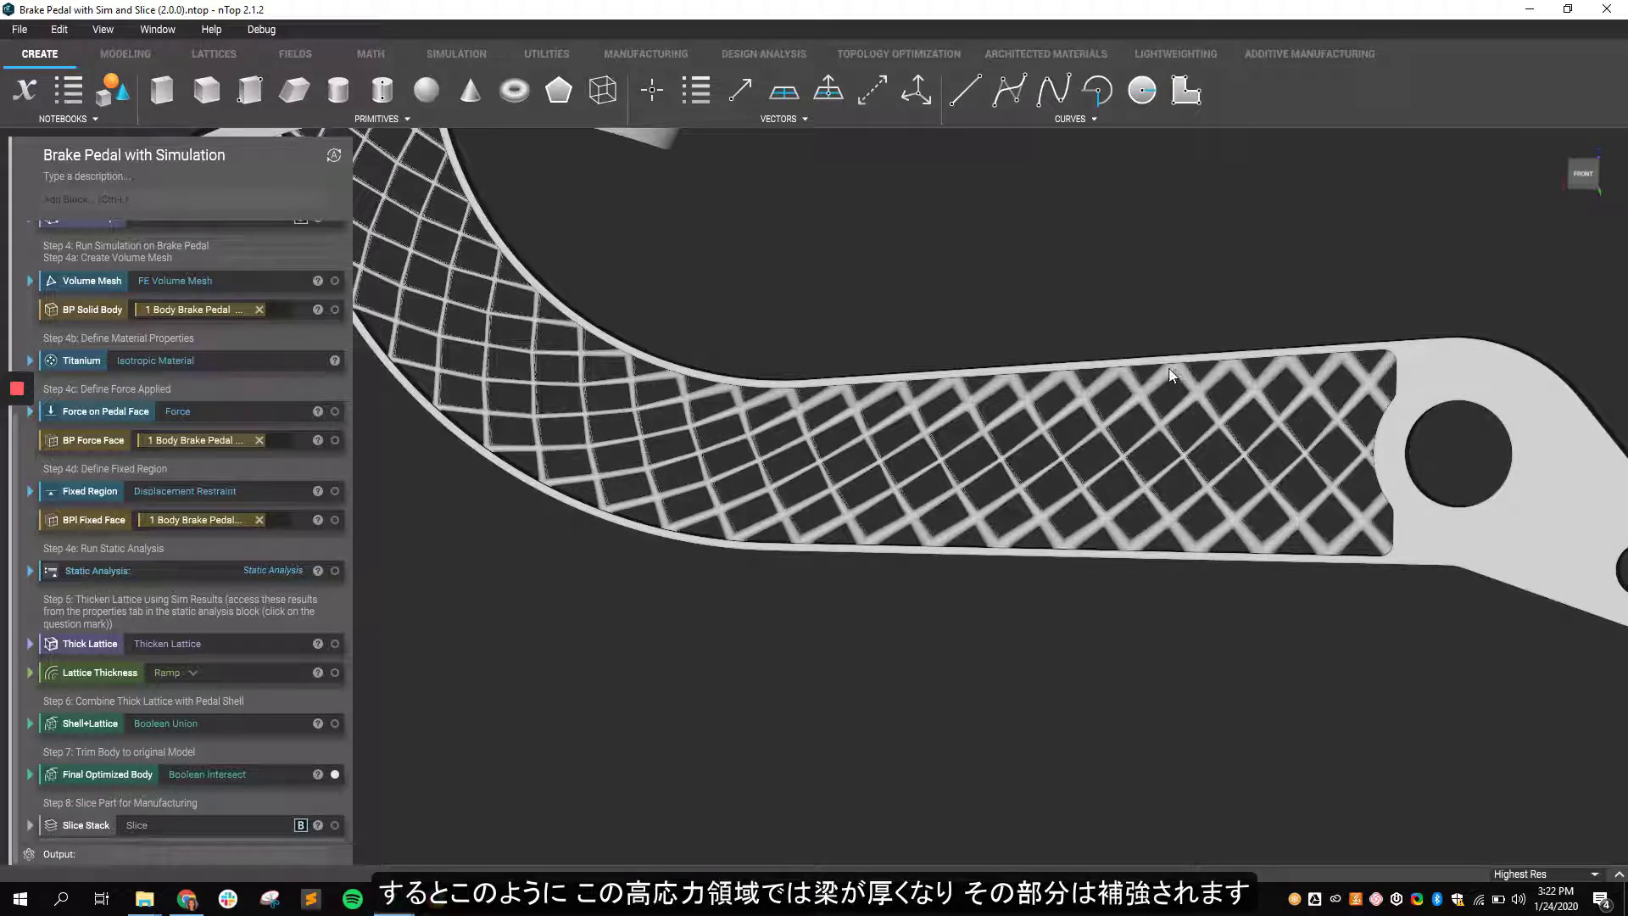
pyautogui.scroll(-1, 745, 425)
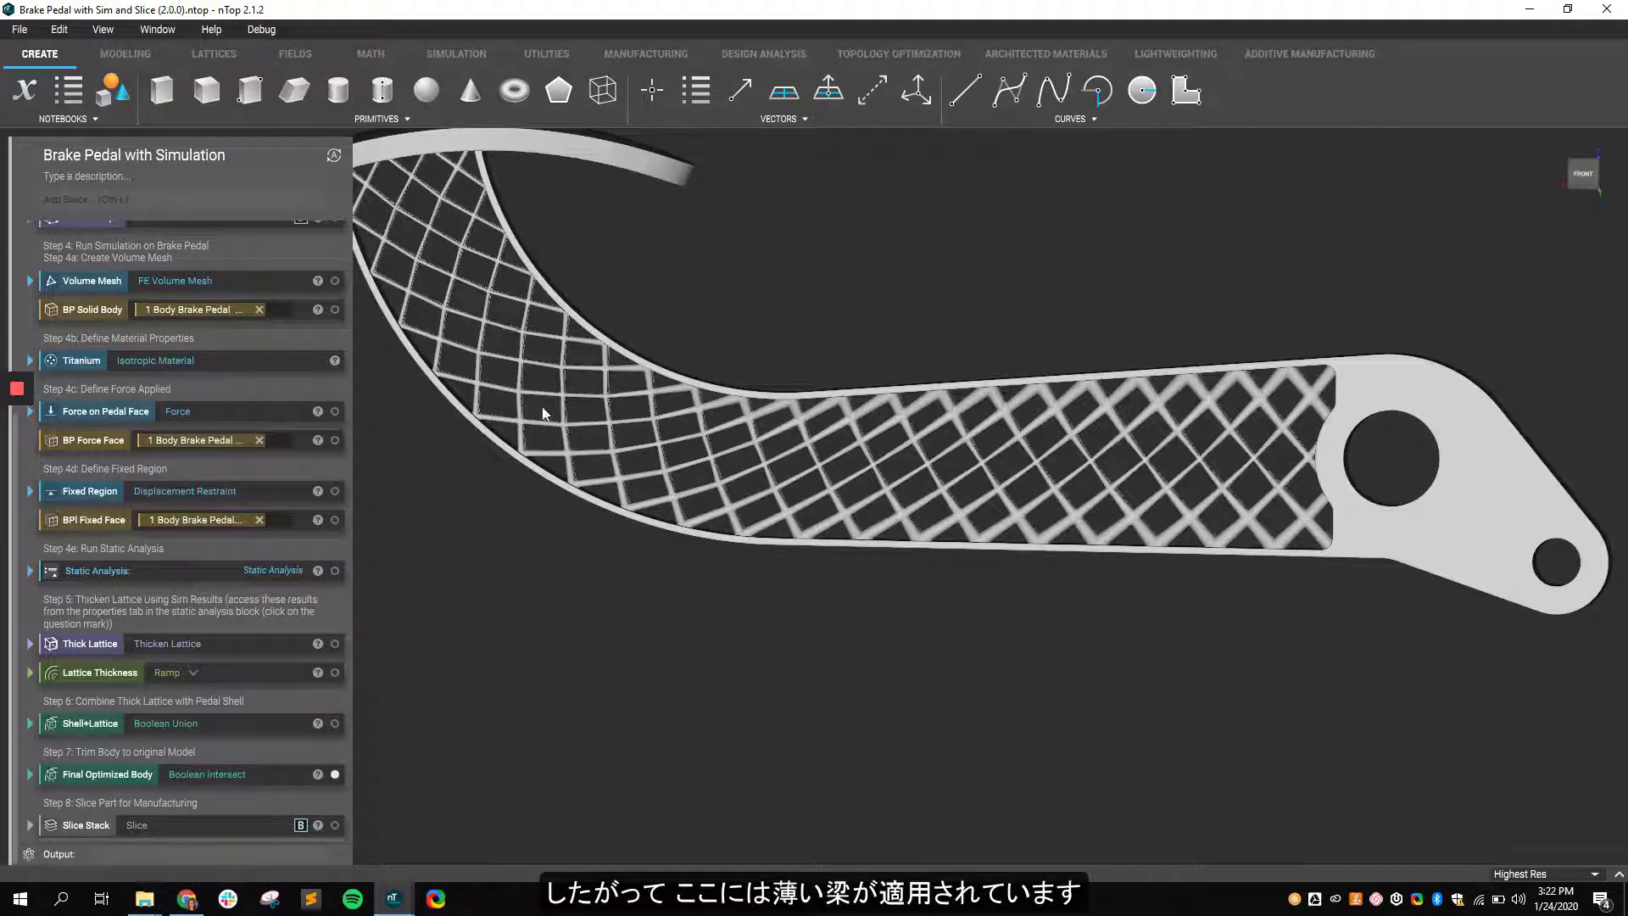
pyautogui.scroll(-3, 572, 364)
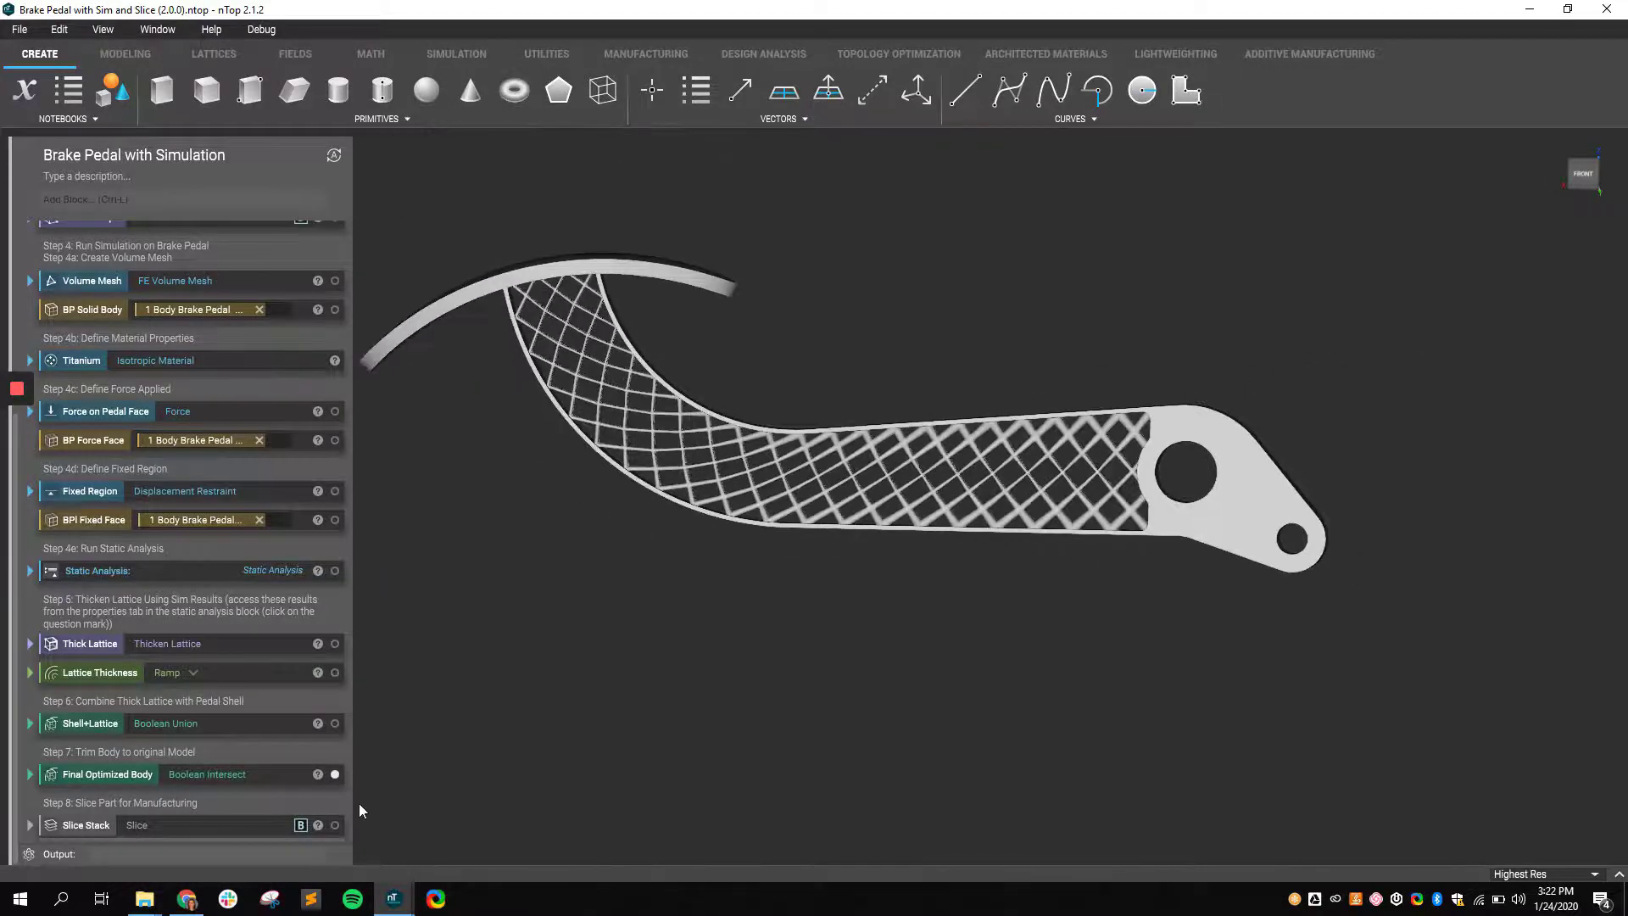
# - Display the Slice Stack in place of the Final Optimized Body and examine the pedal's slice contours
pyautogui.click(272, 822)
pyautogui.click(335, 825)
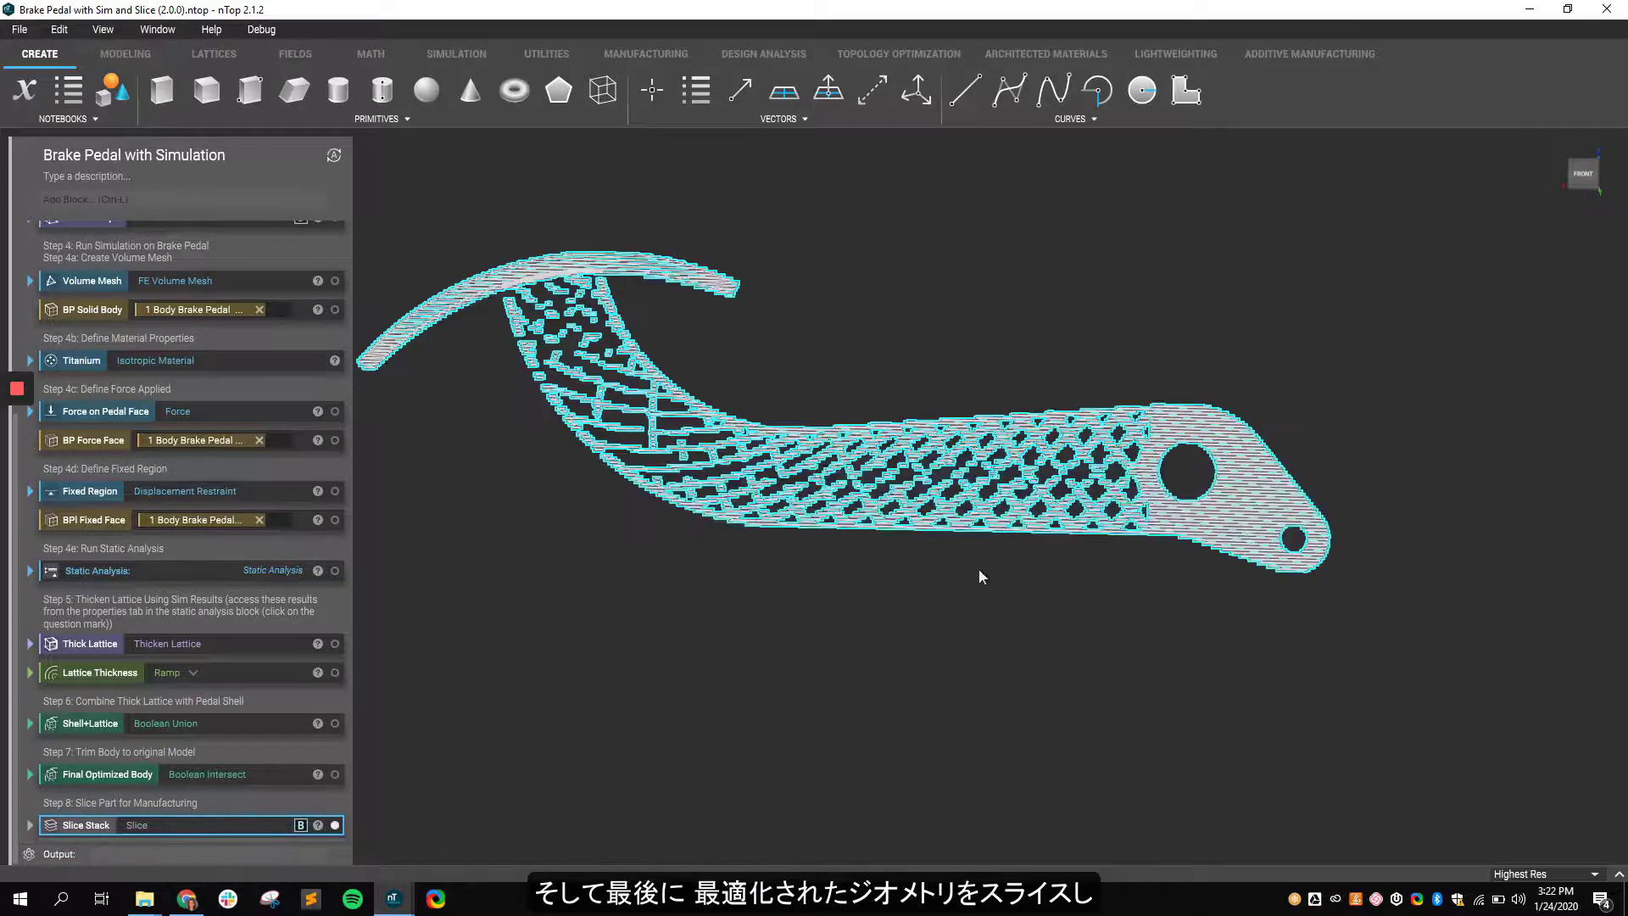
pyautogui.click(742, 627)
pyautogui.moveTo(782, 587); pyautogui.dragTo(868, 649, button='right')
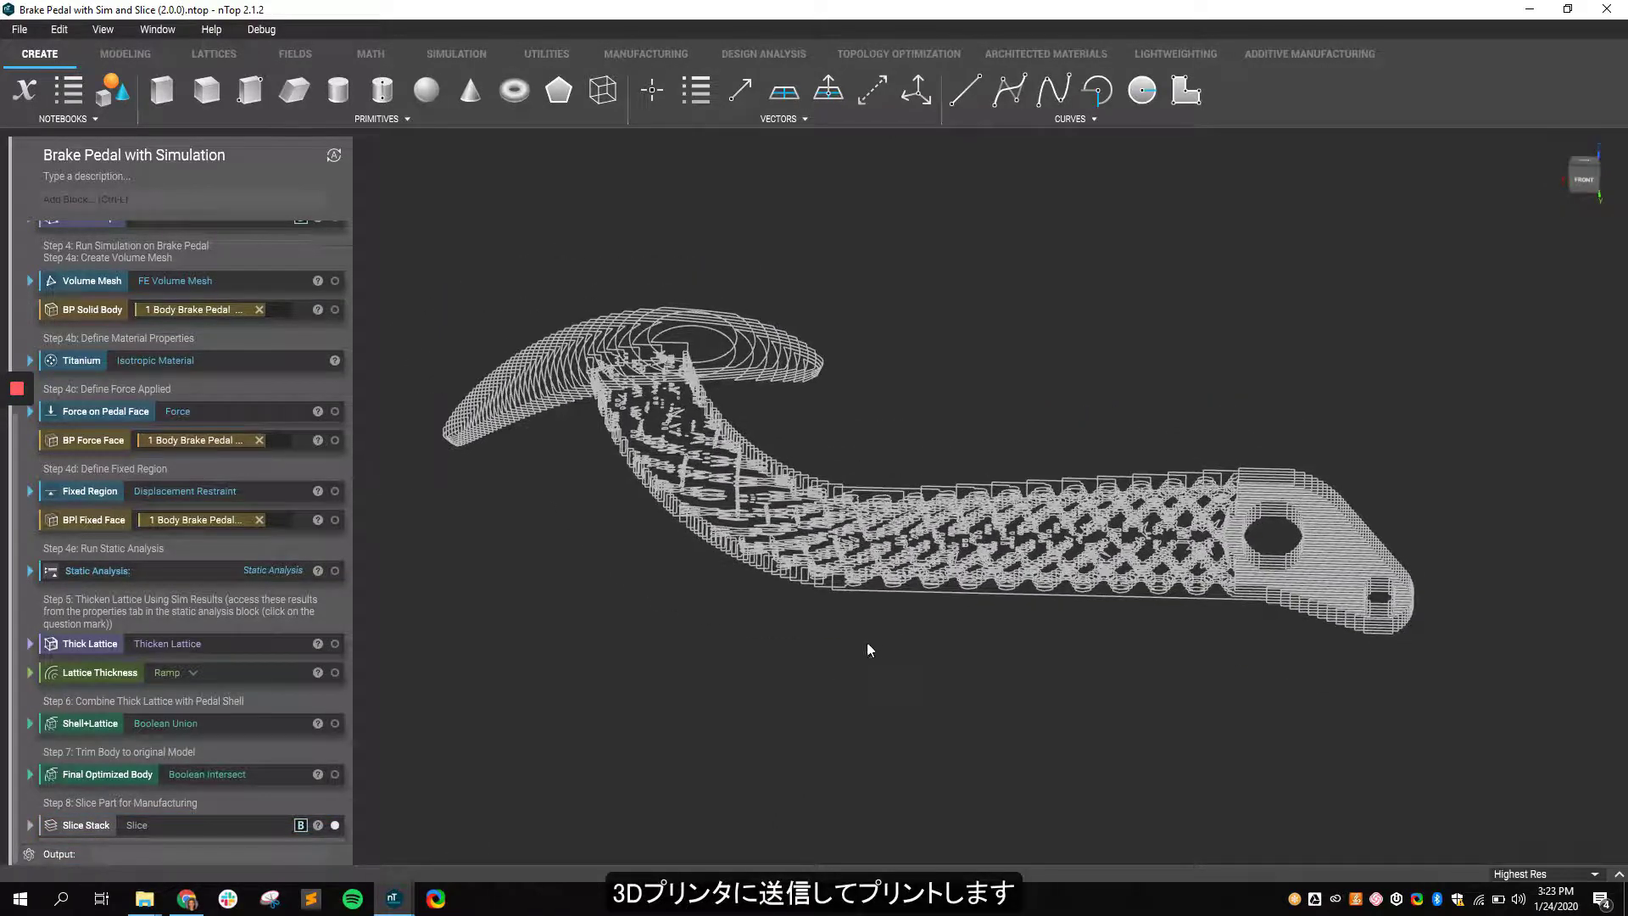
pyautogui.moveTo(1136, 674)
pyautogui.mouseDown(button='right')
pyautogui.moveTo(1119, 679)
pyautogui.moveTo(1126, 582)
pyautogui.moveTo(1136, 678)
pyautogui.mouseUp(button='right')
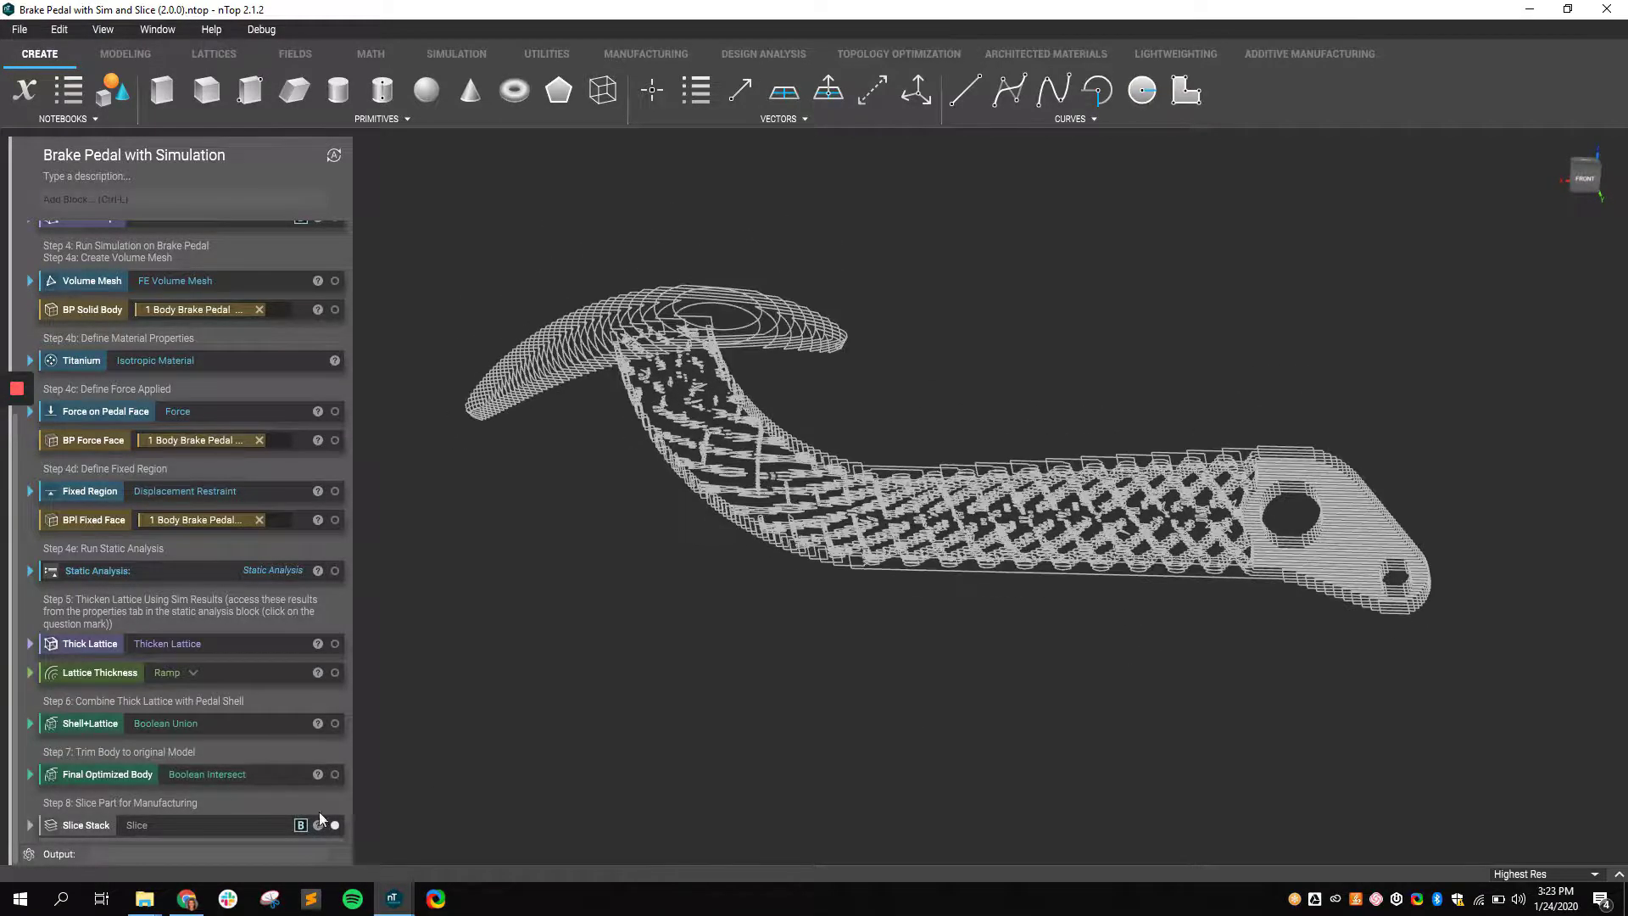
# - Switch to the notebook with the imported nozzle surface and add a Conformal Lattice from CAD Face block
pyautogui.moveTo(395, 905)
pyautogui.click(406, 845)
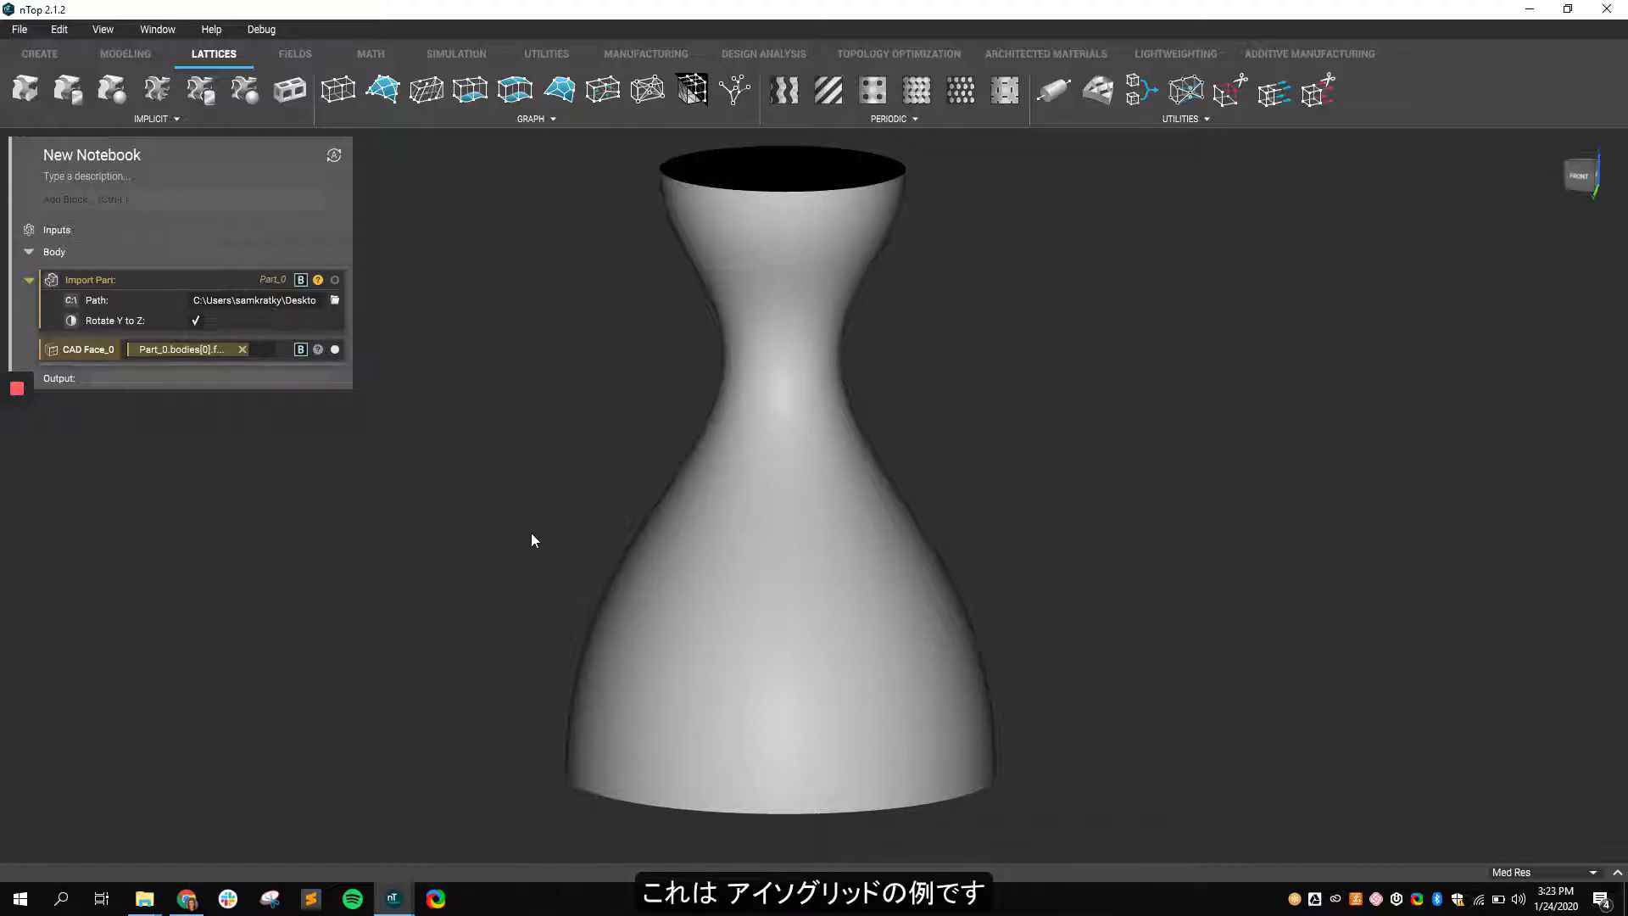
pyautogui.click(471, 93)
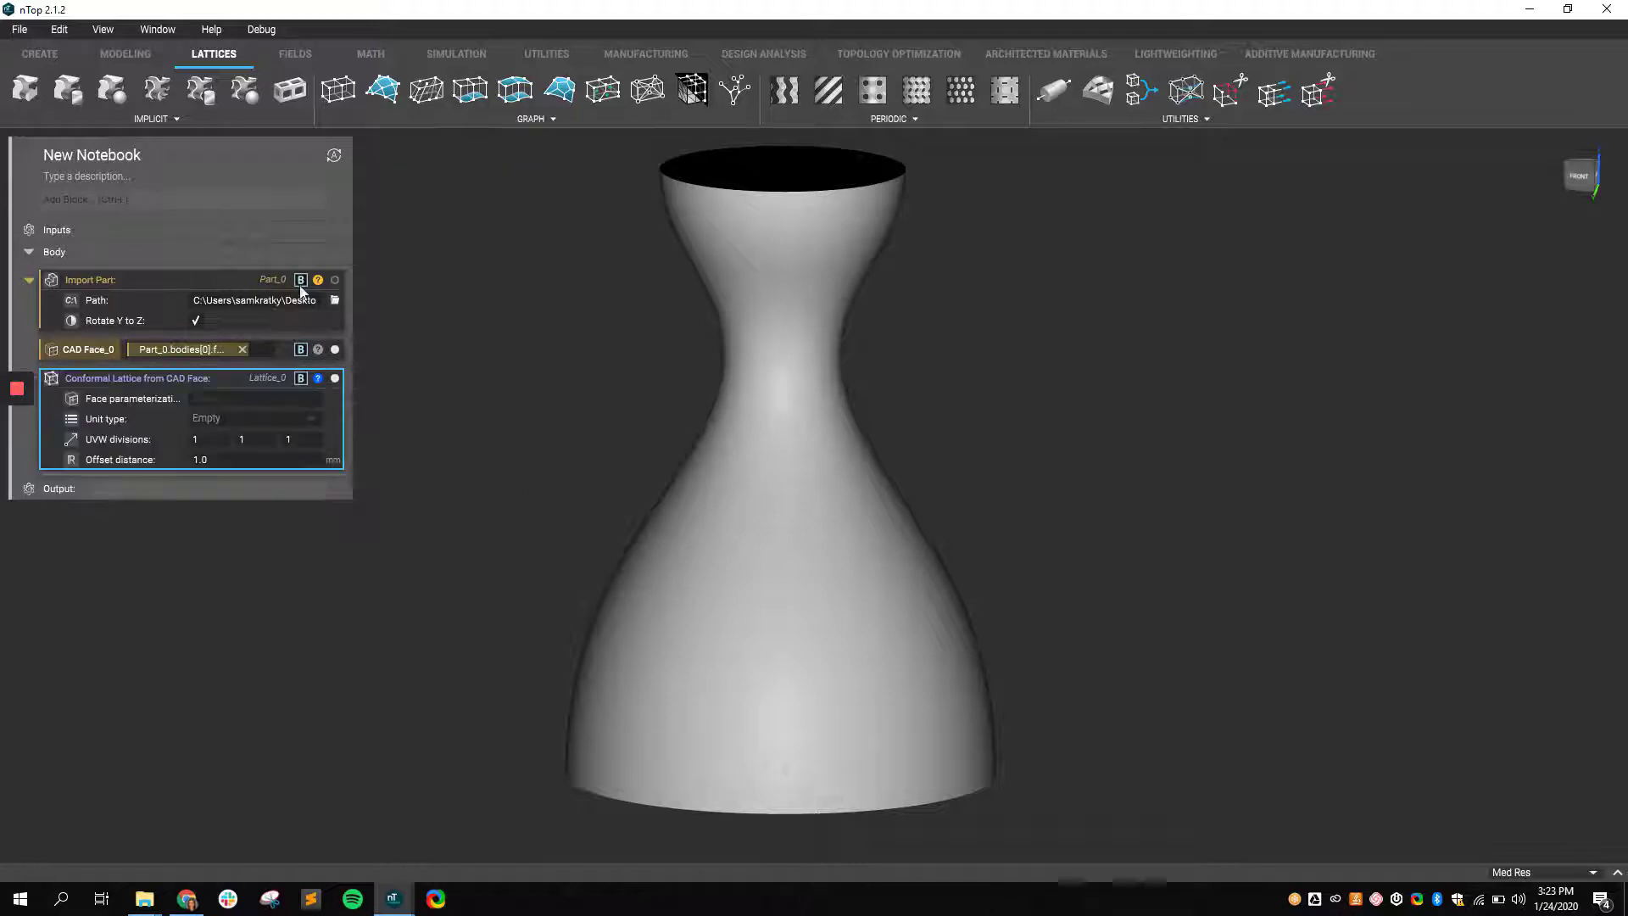
# - Parameterize the lattice's face with a Reparameterize CAD Face block using CAD Face_0 and origin position (0,0)
pyautogui.click(202, 398)
pyautogui.write('repar')
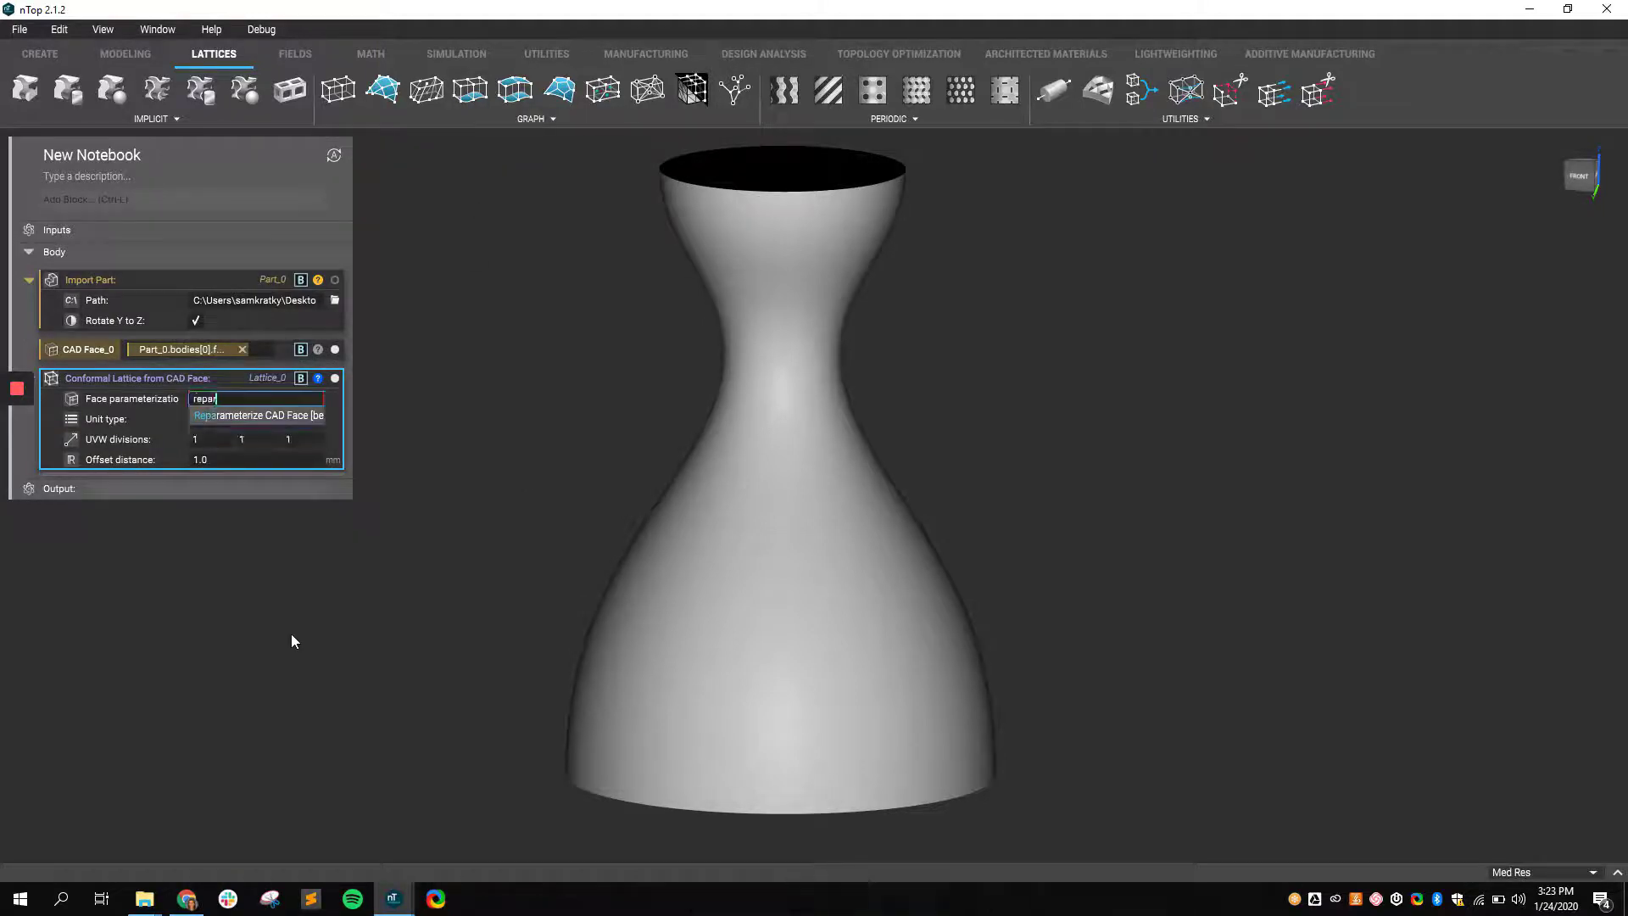
pyautogui.press('Return')
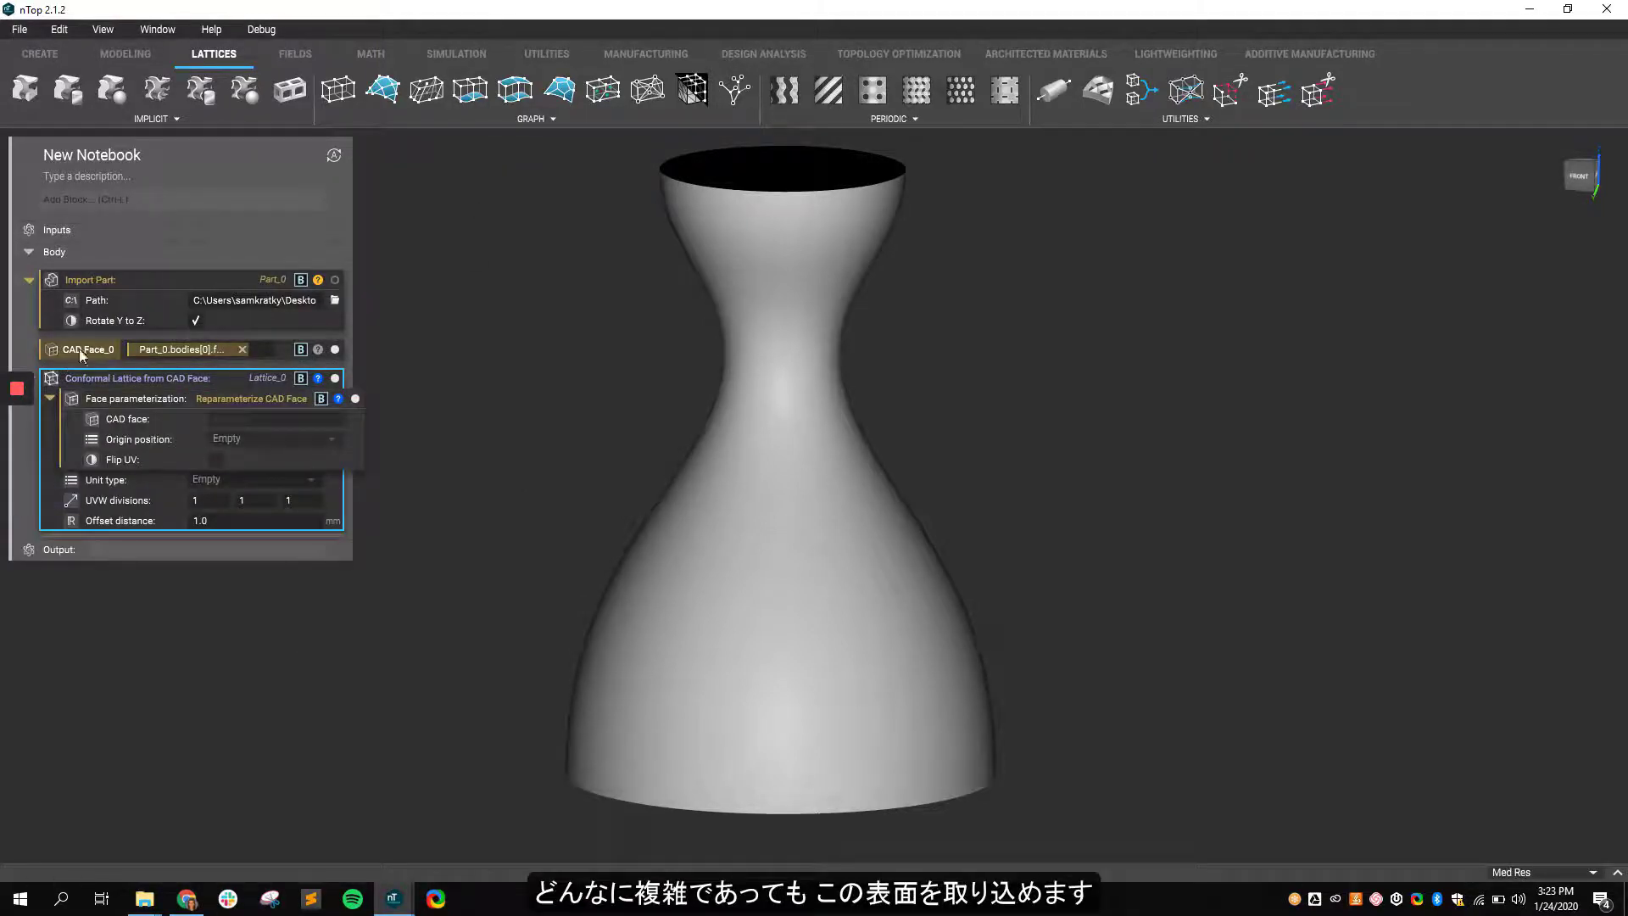
pyautogui.moveTo(83, 350); pyautogui.dragTo(263, 416)
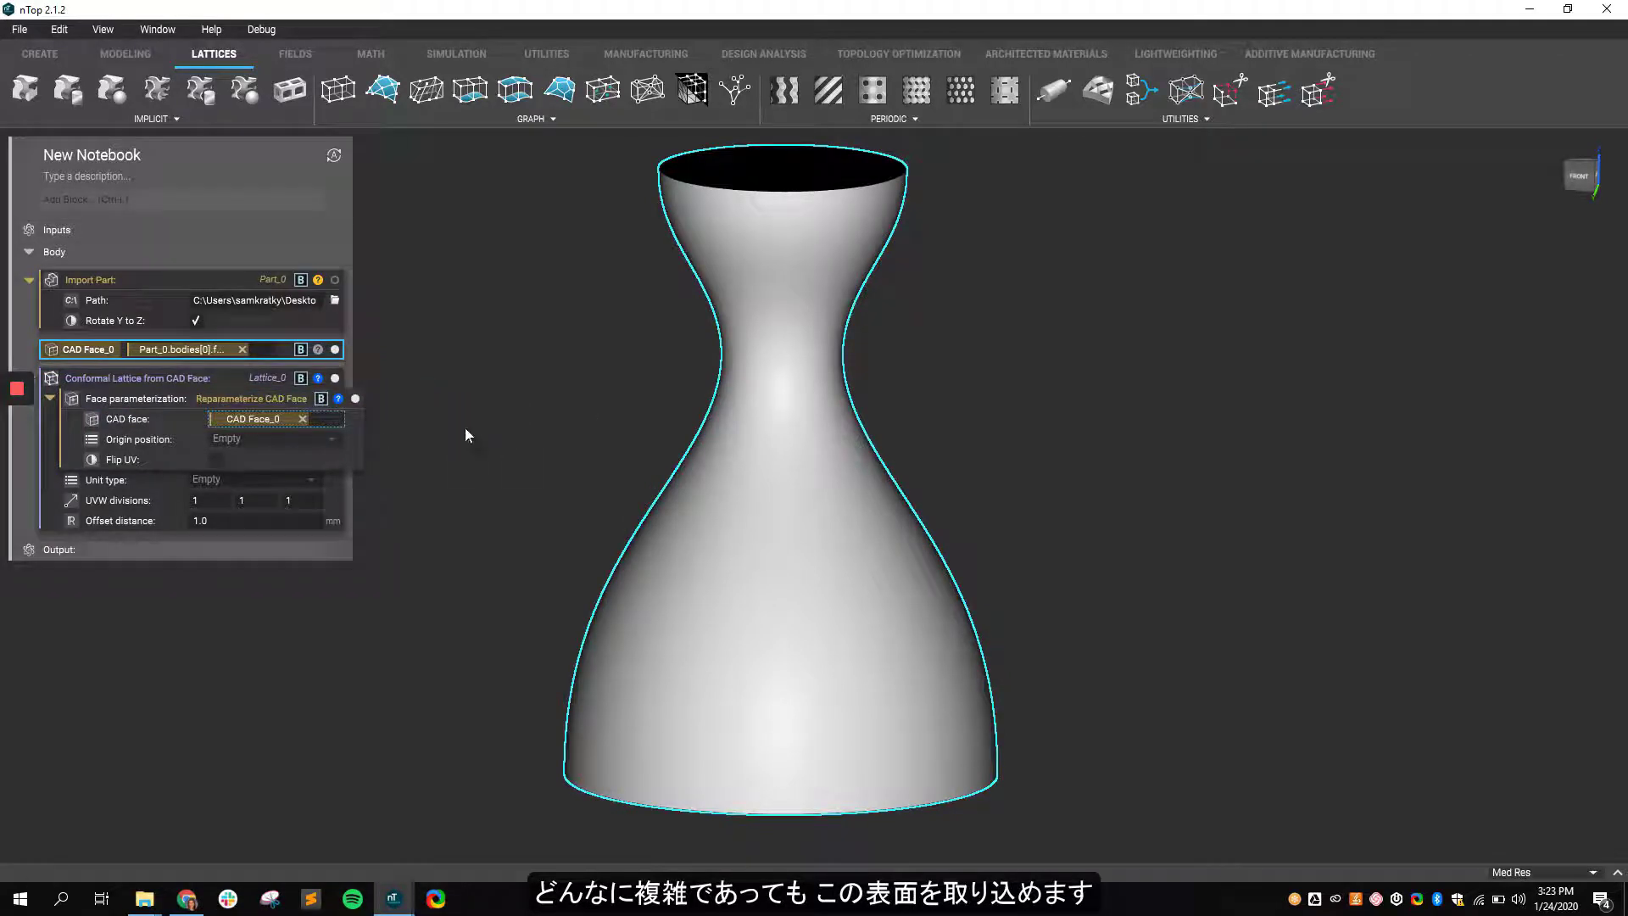
pyautogui.click(323, 440)
pyautogui.click(254, 461)
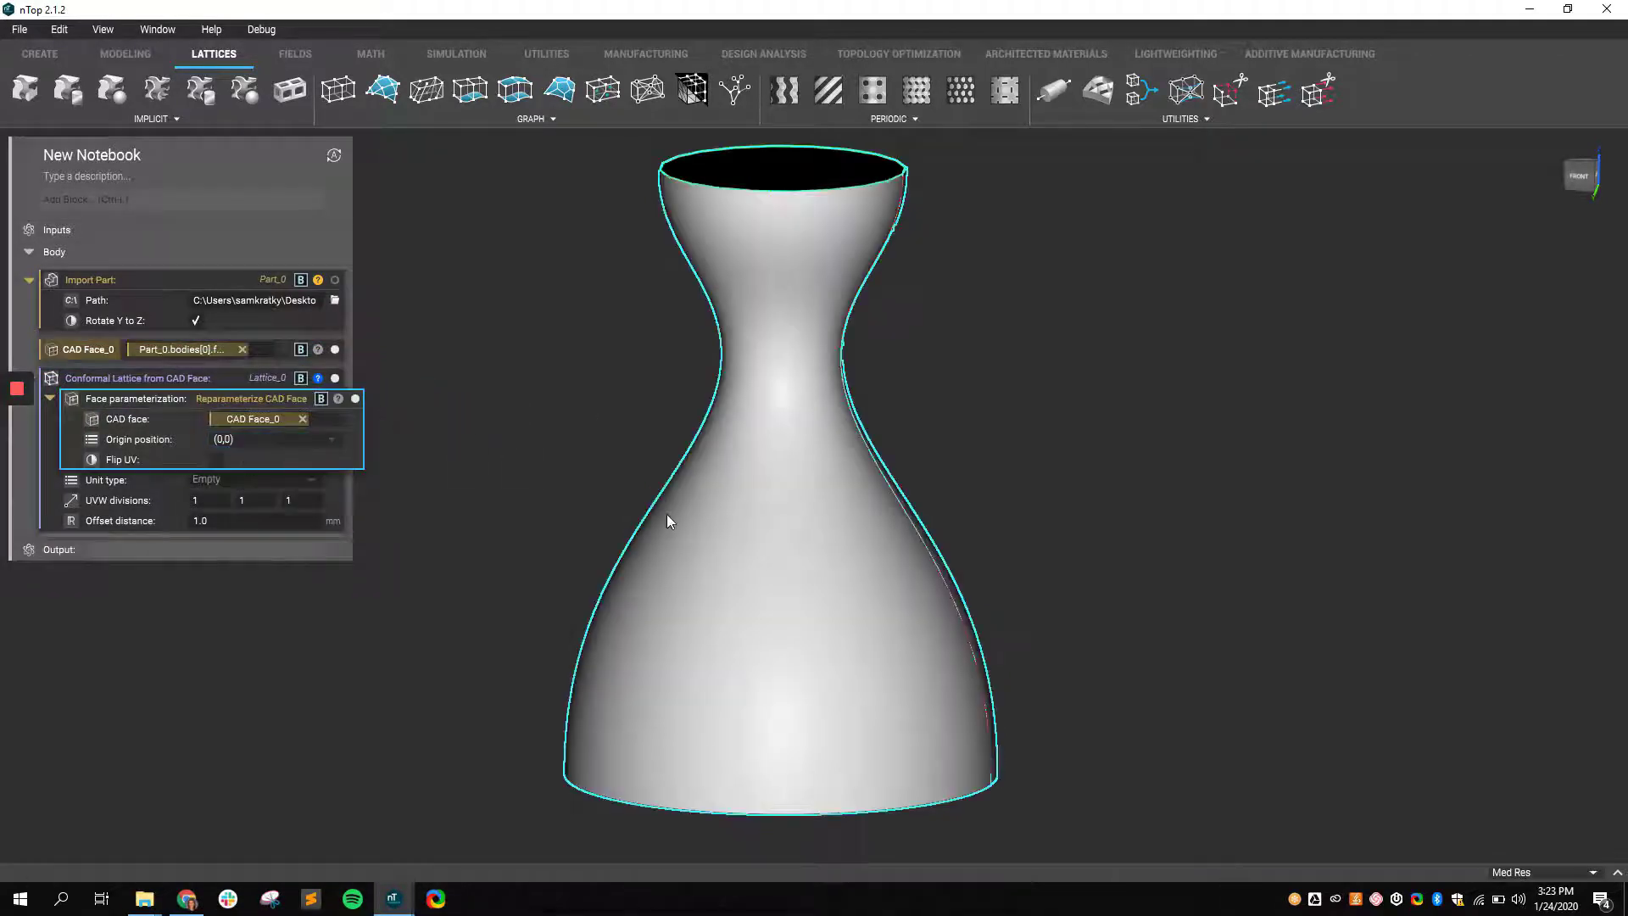
# - Set the nozzle lattice's unit type to Body centered cubic and its UVW divisions to 20, 25 and 1
pyautogui.click(204, 480)
pyautogui.click(250, 512)
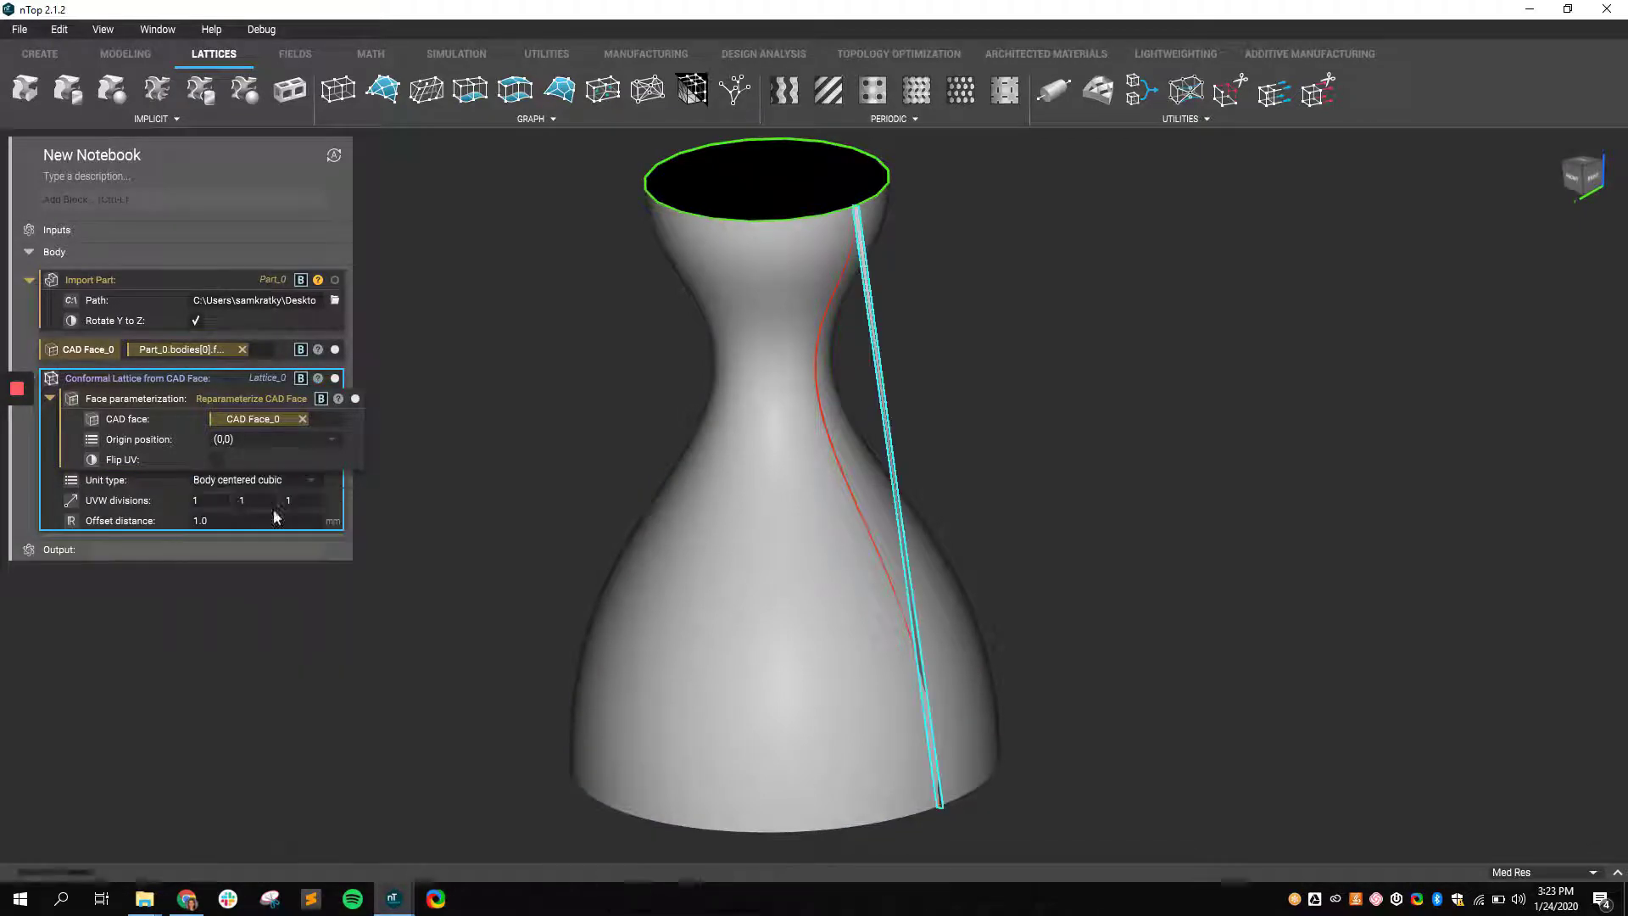
pyautogui.click(212, 501)
pyautogui.write('20')
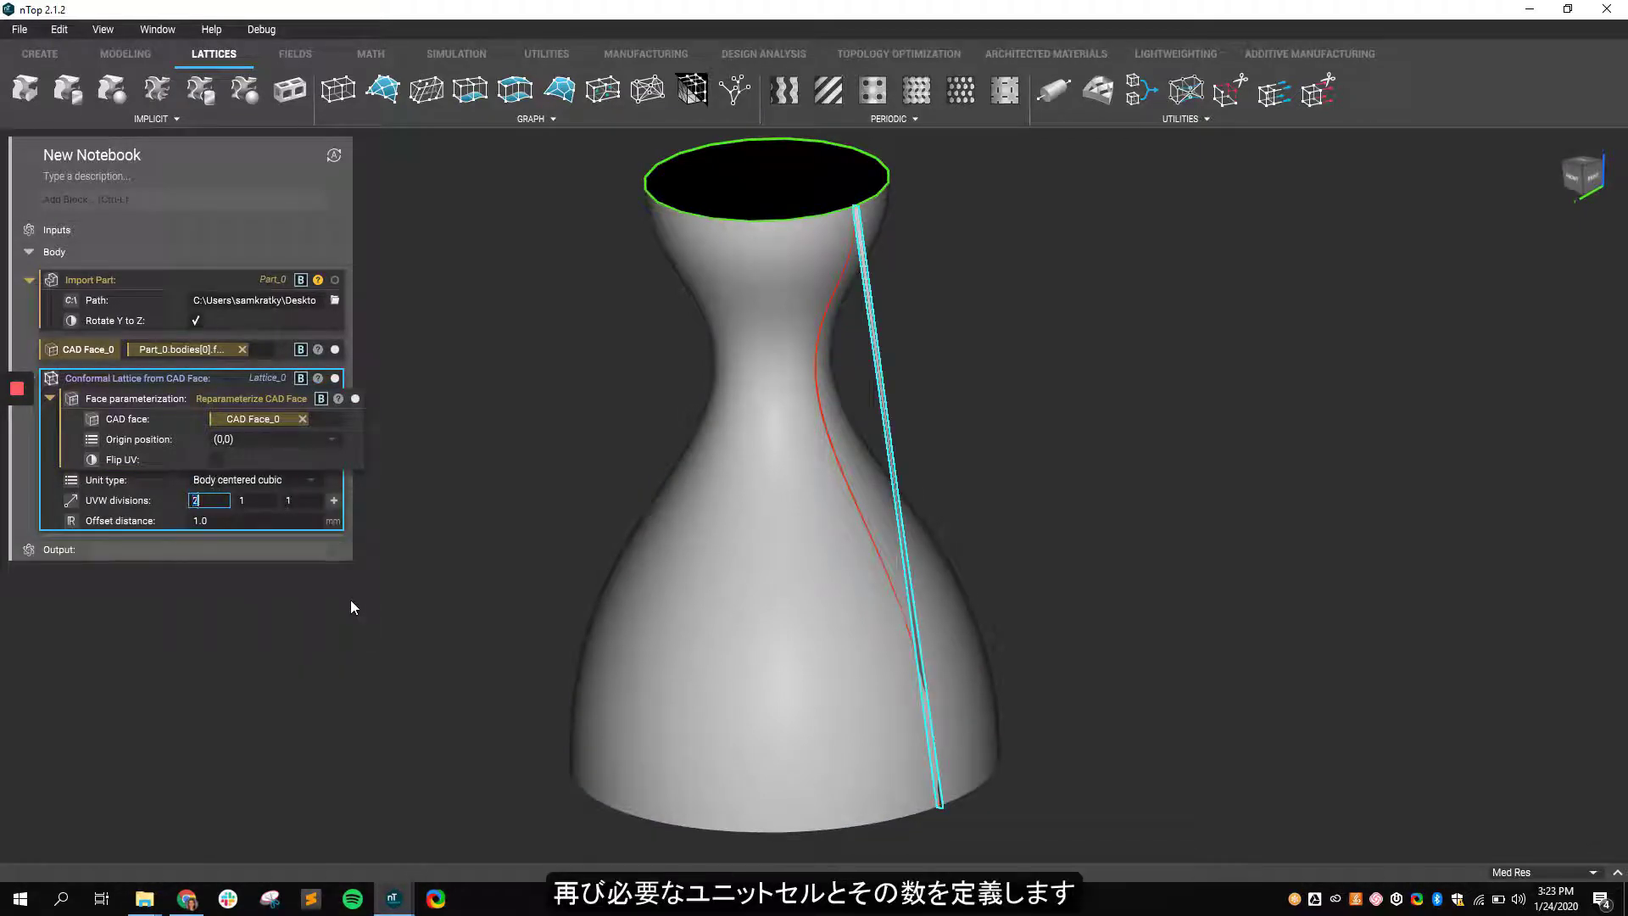
pyautogui.press('Tab')
pyautogui.write('335')
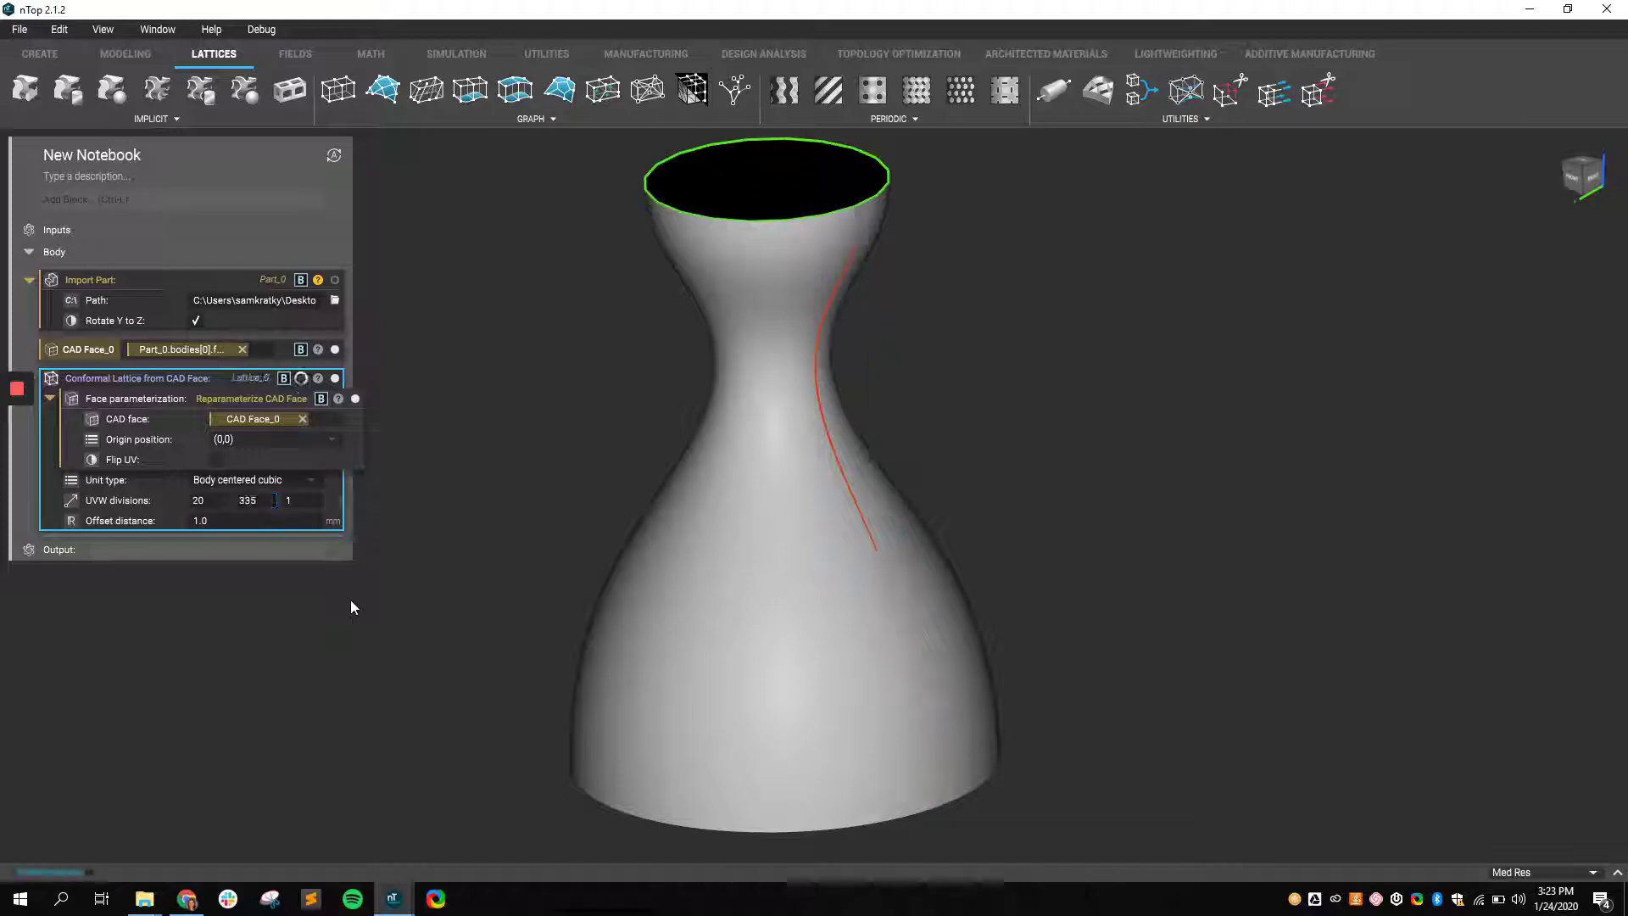
pyautogui.click(261, 501)
pyautogui.write('25')
pyautogui.press('Return')
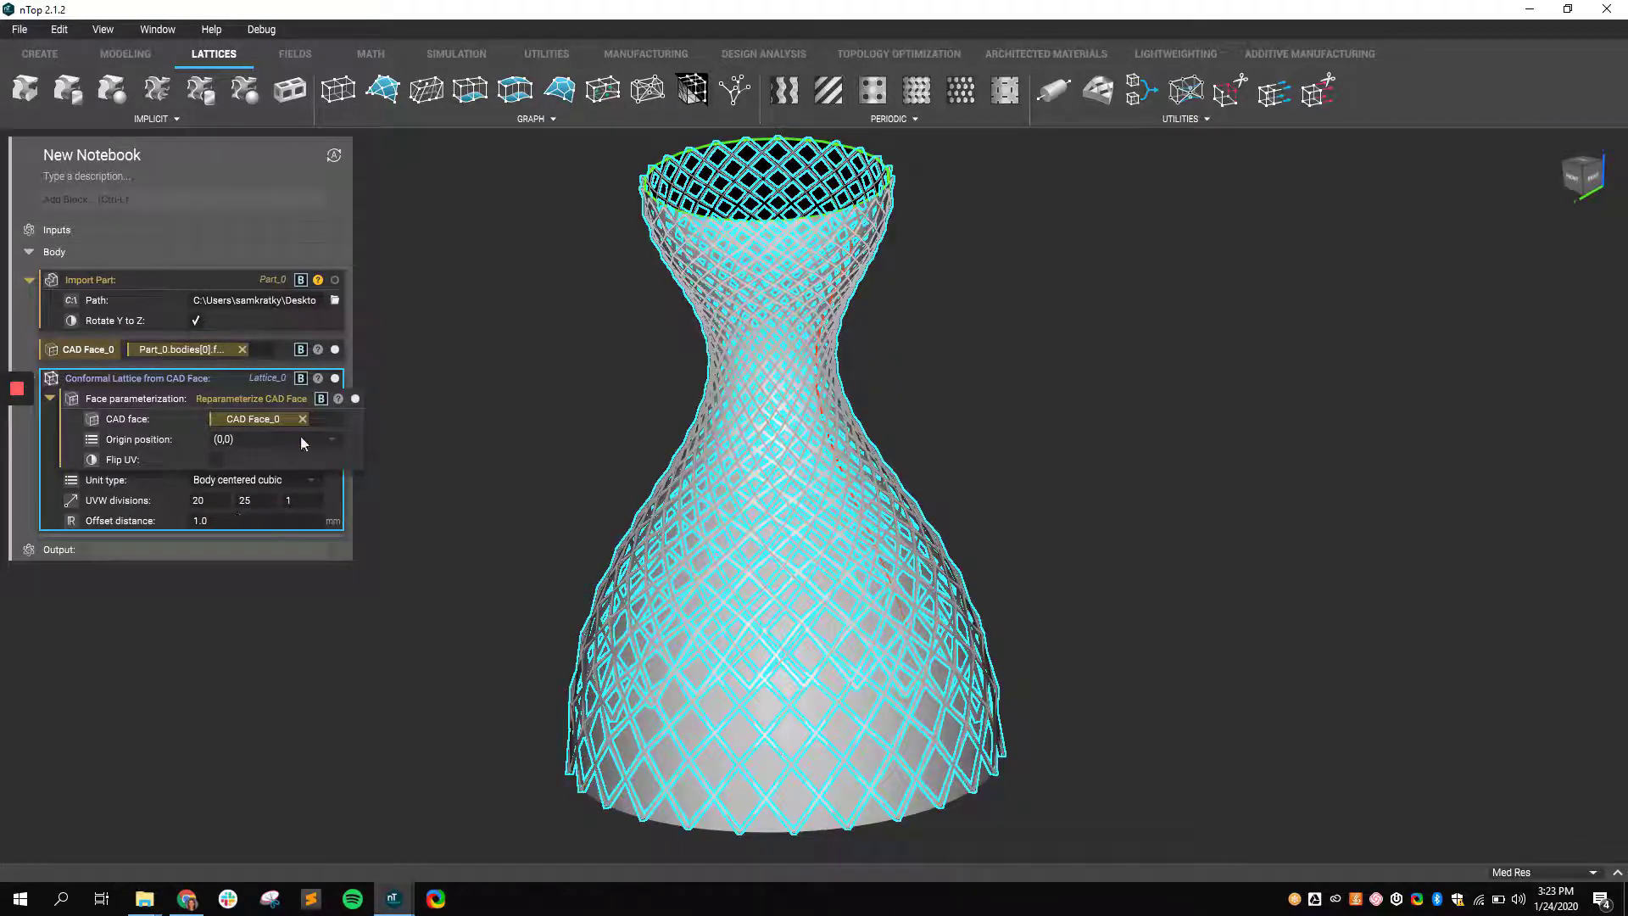
# - Isolate the conformal lattice from the nozzle surface and examine its cells around the wall
pyautogui.press('i')
pyautogui.click(470, 662)
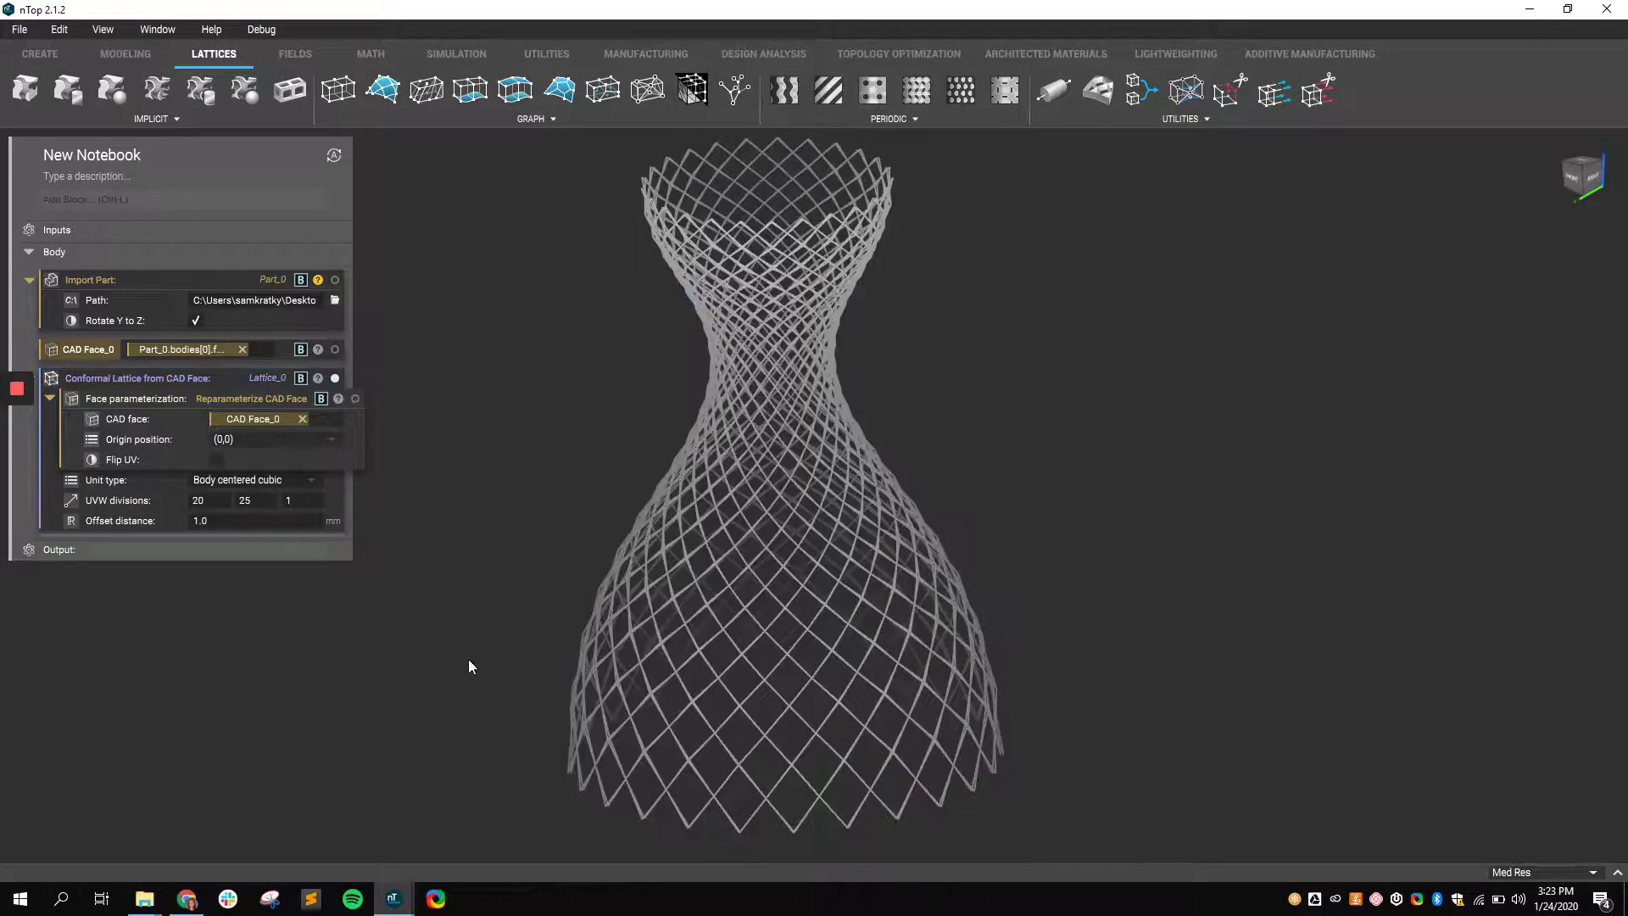
pyautogui.moveTo(470, 663); pyautogui.dragTo(737, 599, button='right')
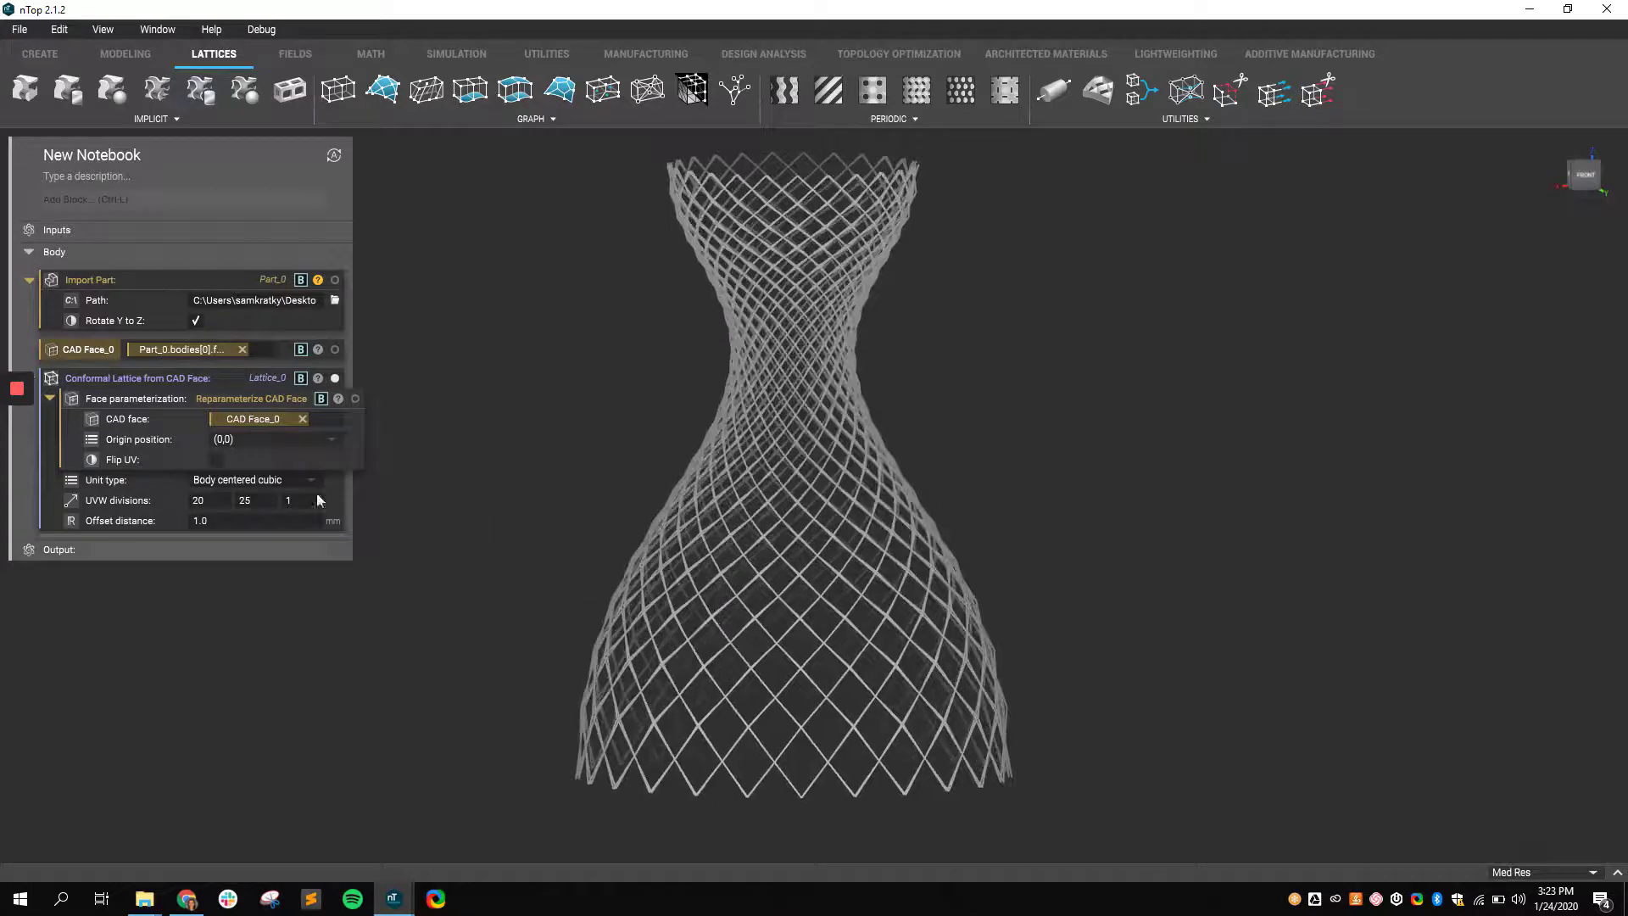
# - Try the Fluorite, Truncated cube and IsoTruss unit types on the nozzle's conformal lattice
pyautogui.click(302, 481)
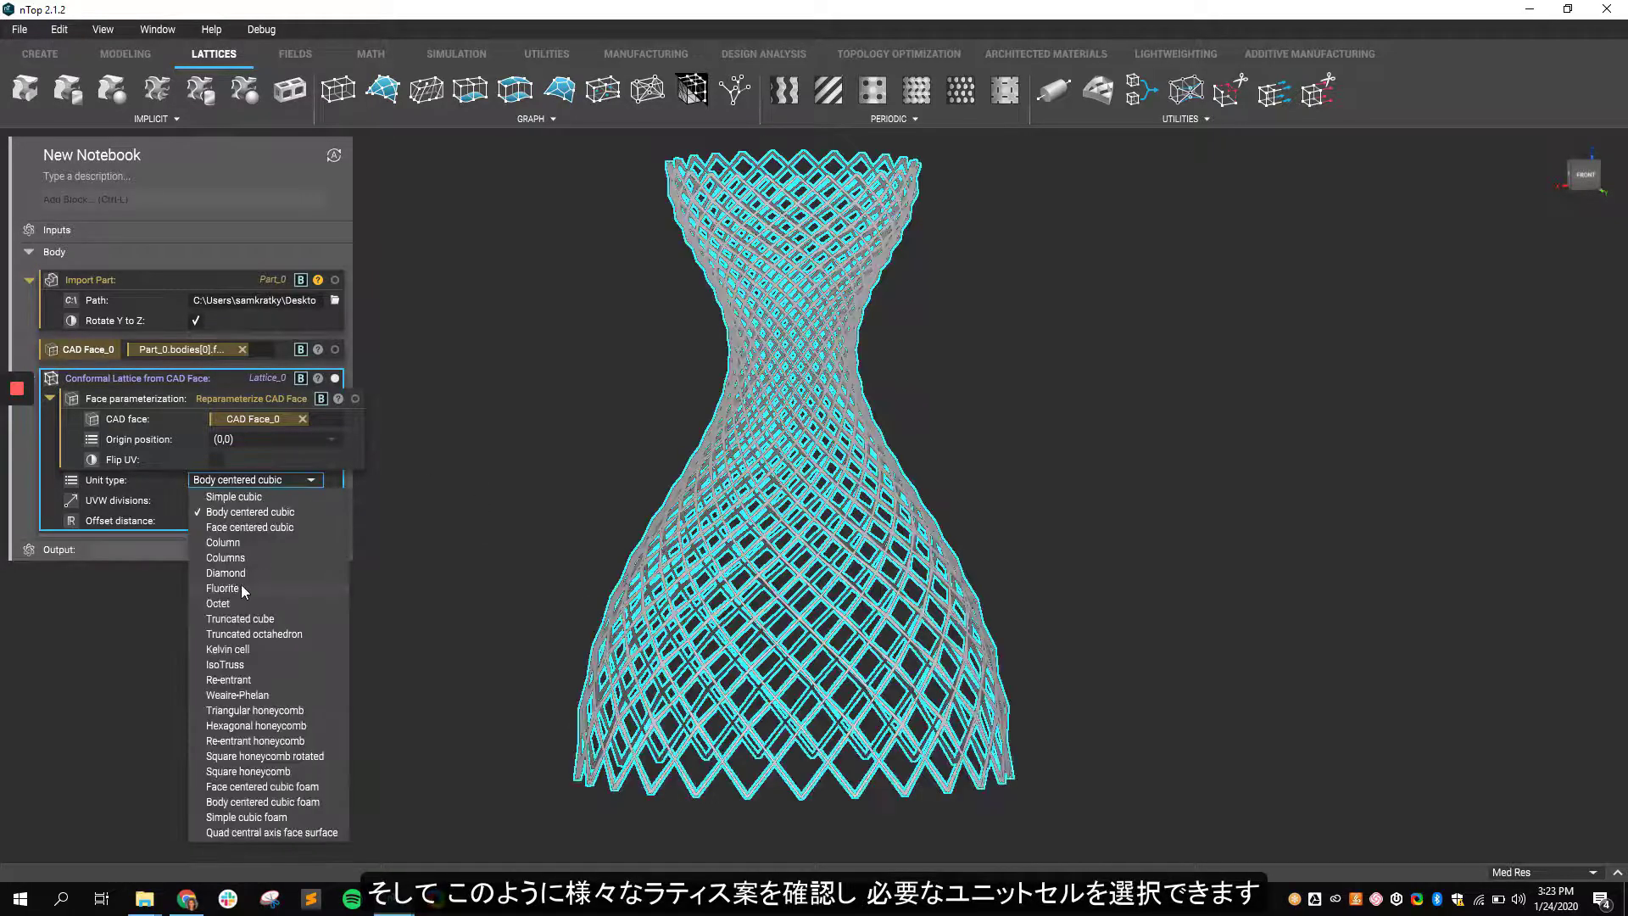
pyautogui.click(240, 582)
pyautogui.click(252, 480)
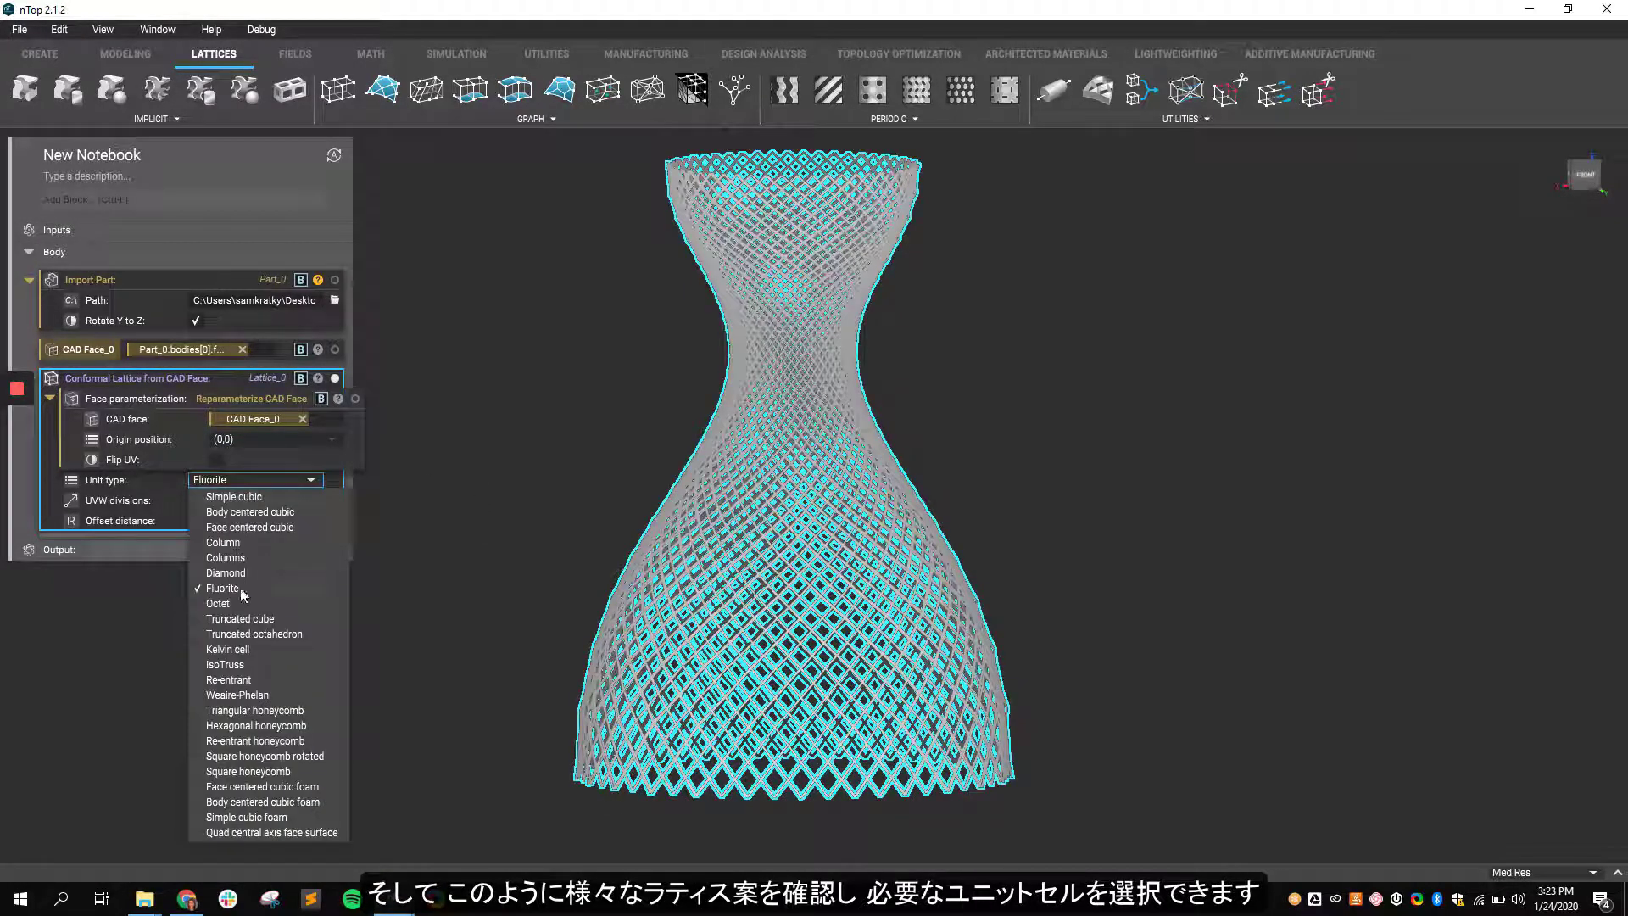
pyautogui.click(243, 615)
pyautogui.click(246, 480)
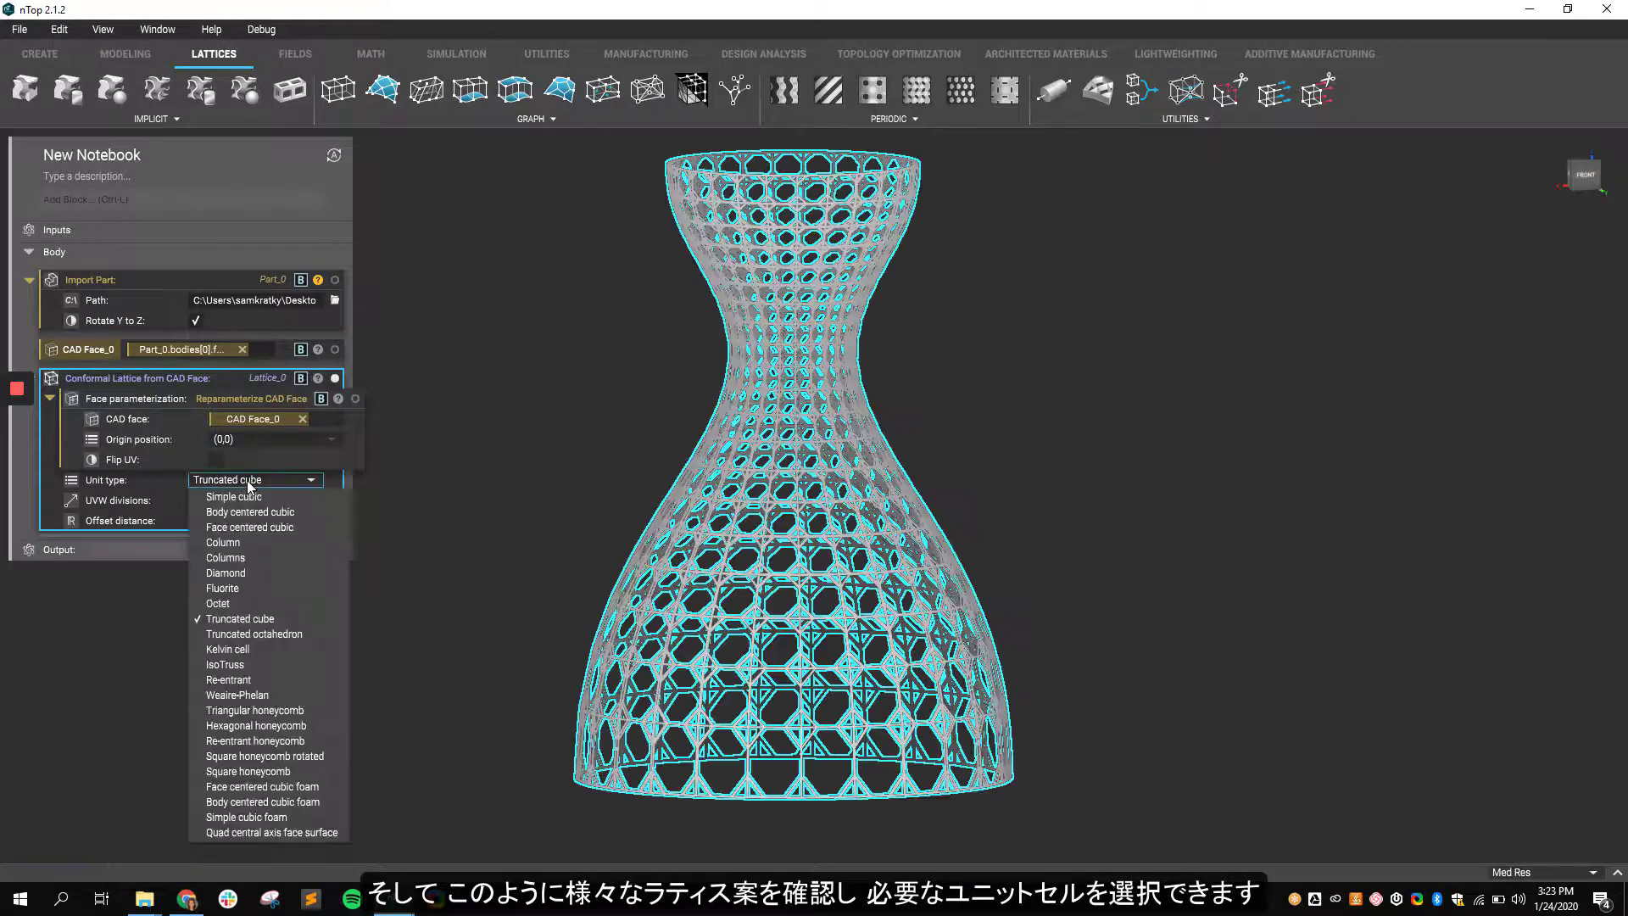
pyautogui.click(250, 663)
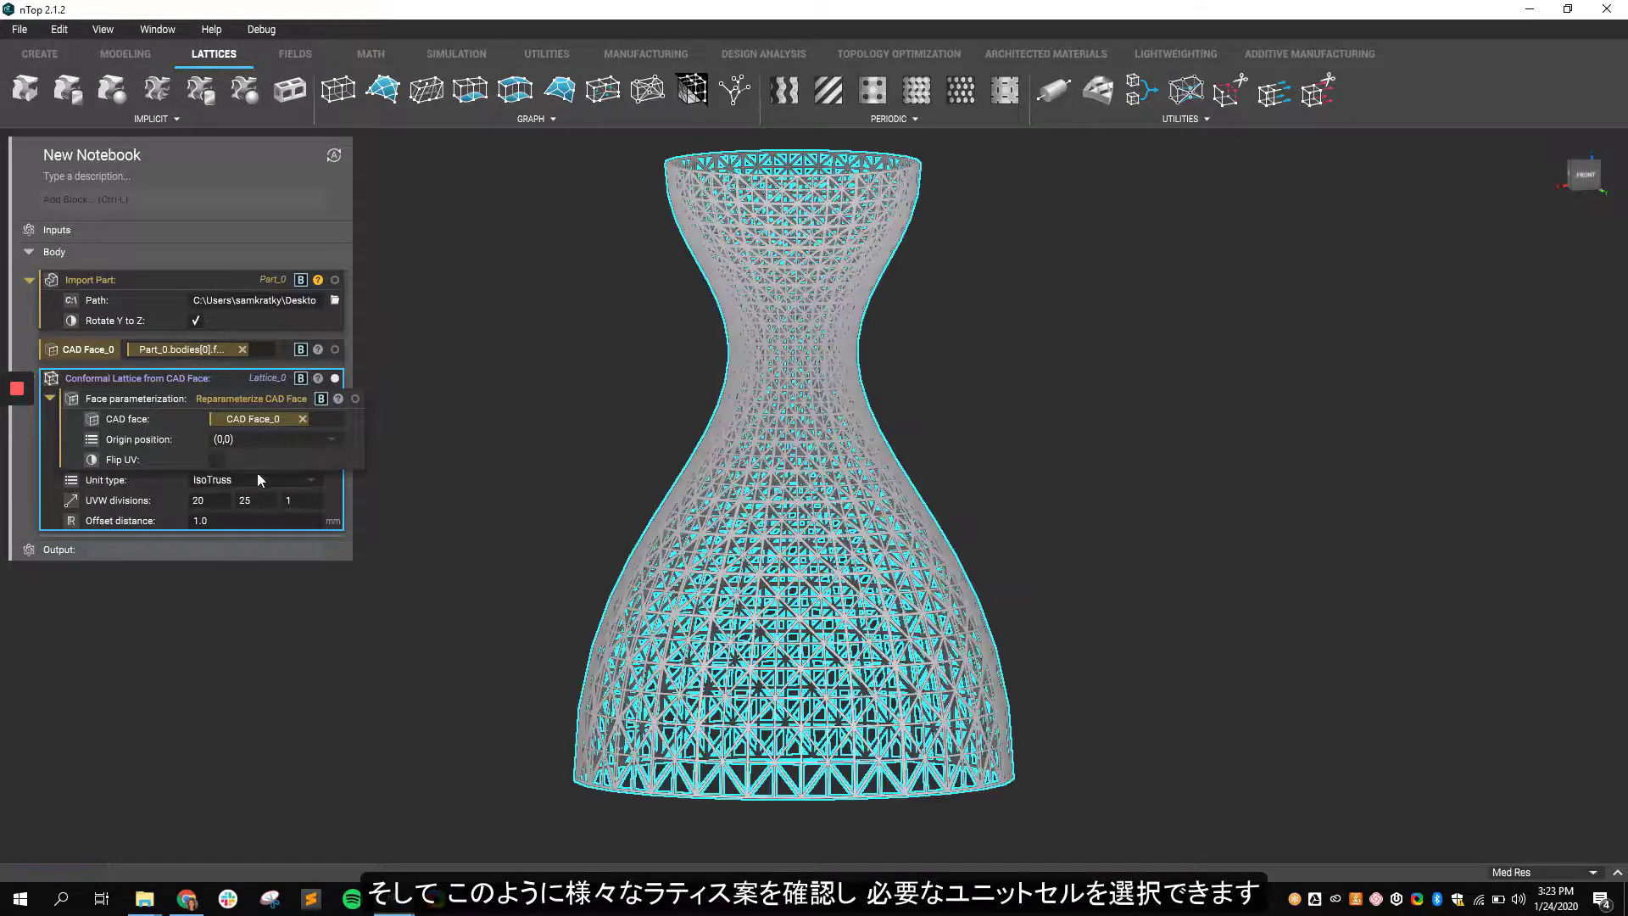
# - Set the nozzle lattice's unit type to Weaire-Phelan and examine the resulting cell pattern
pyautogui.click(263, 481)
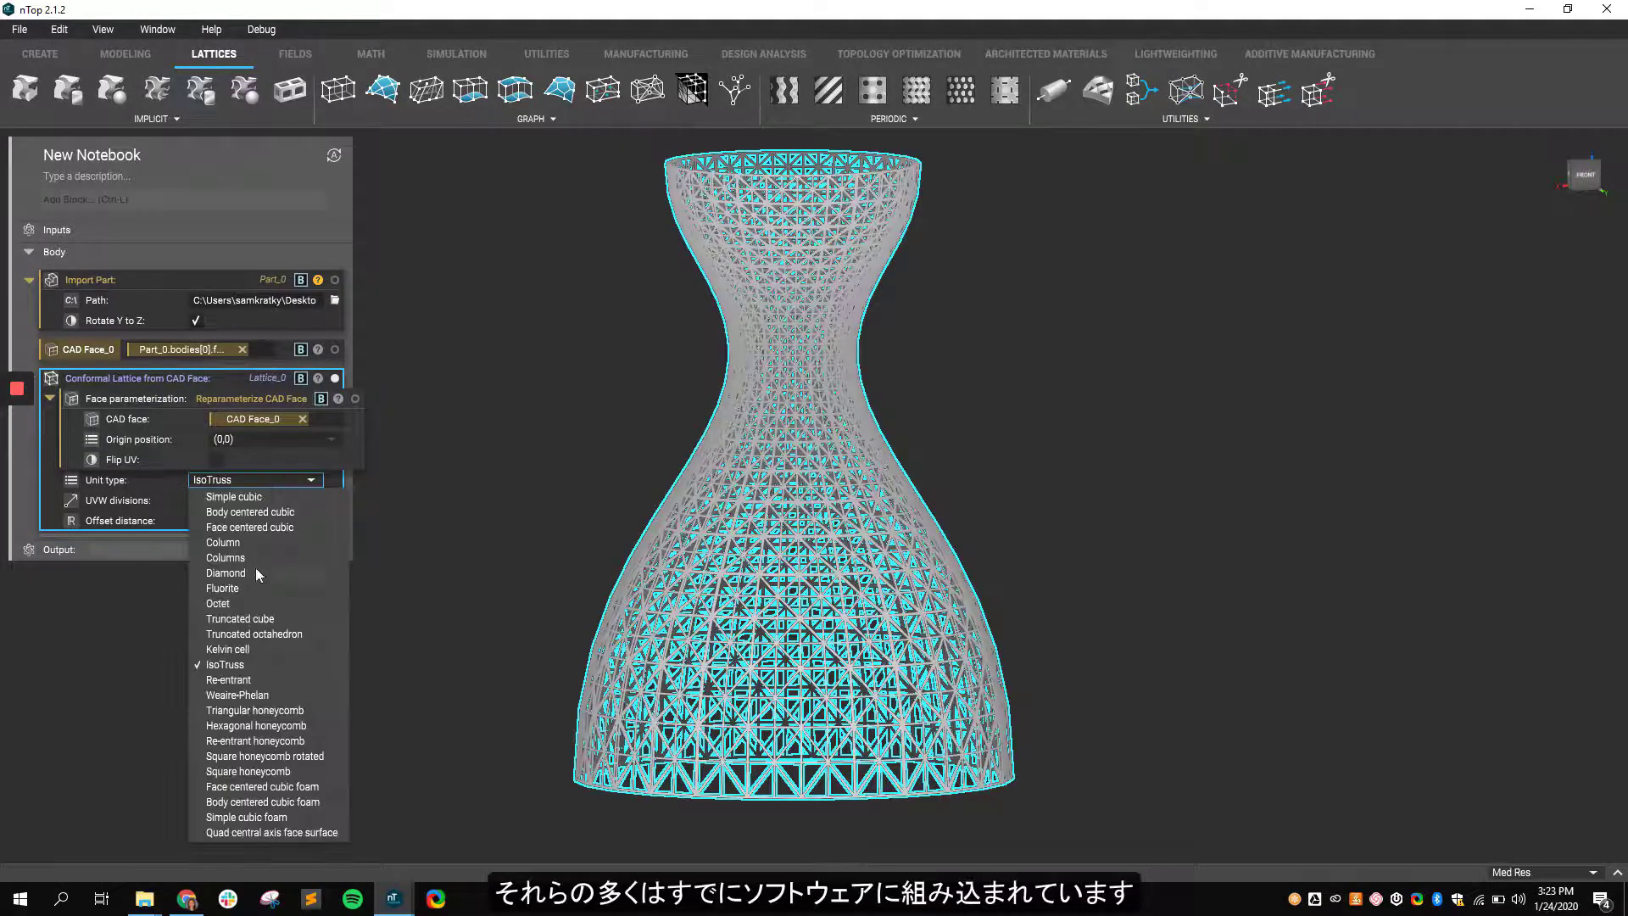
pyautogui.click(246, 694)
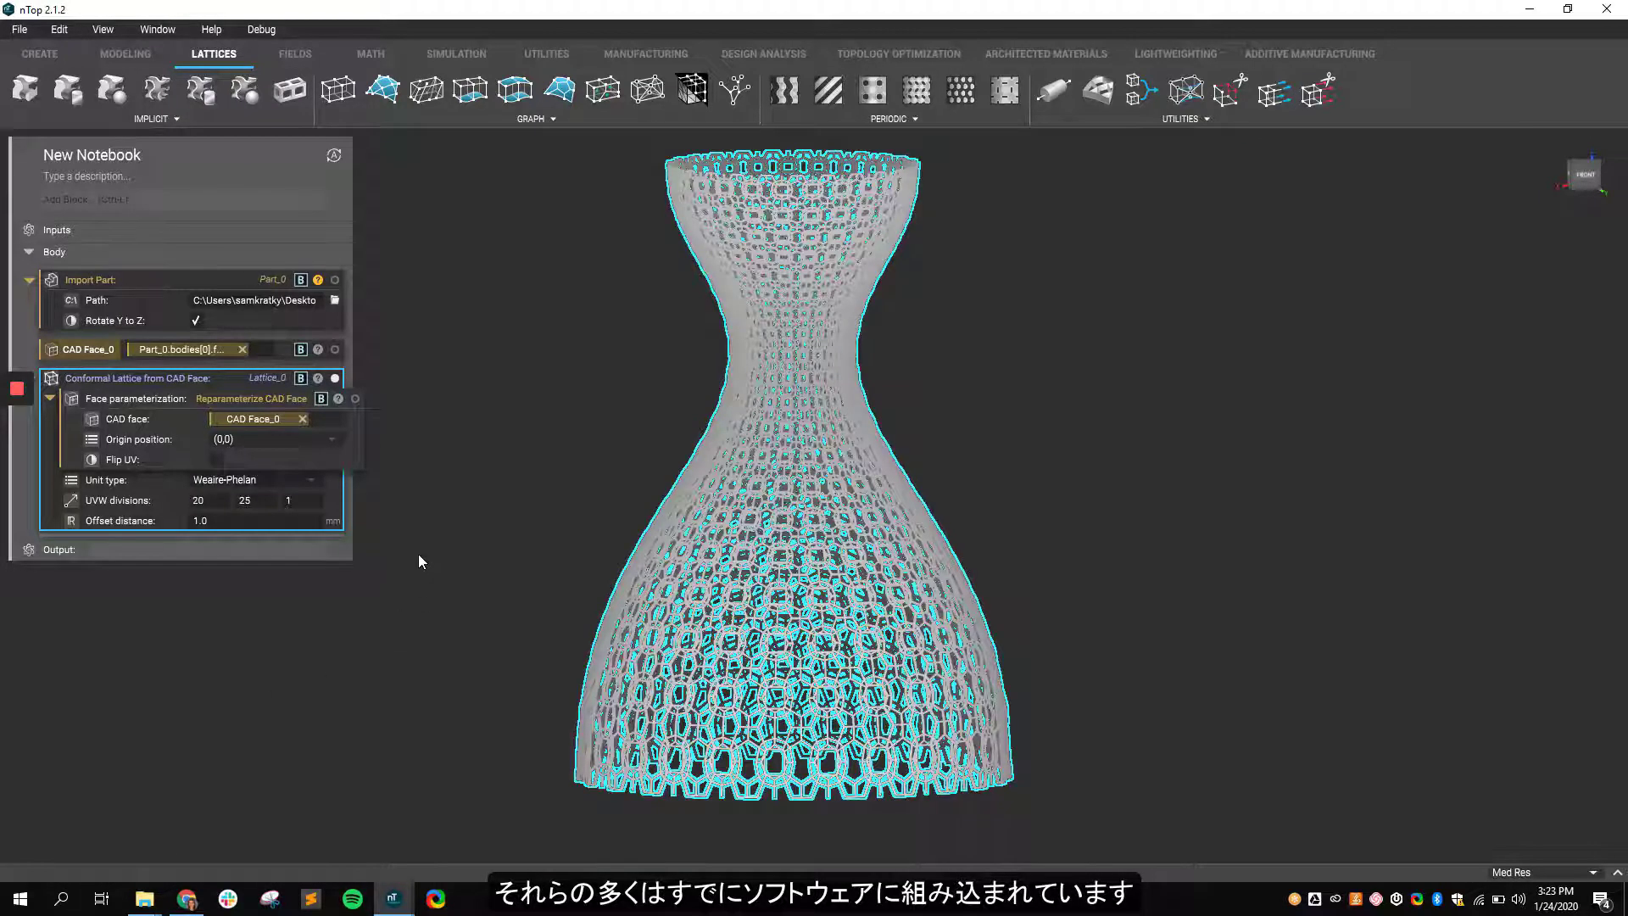
pyautogui.click(419, 558)
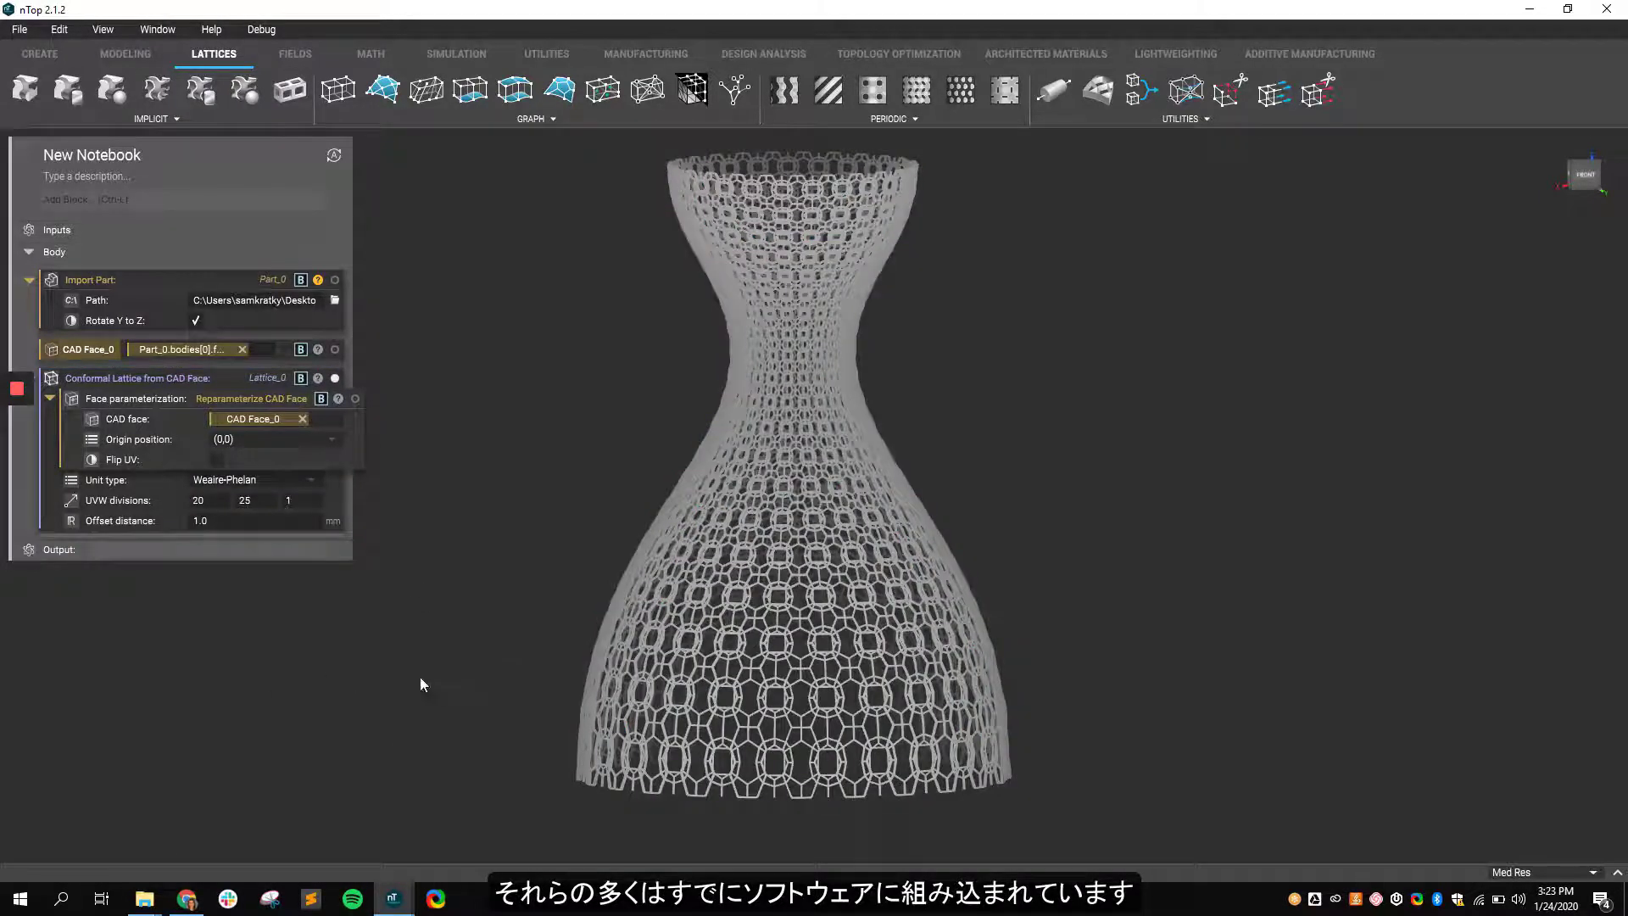
pyautogui.moveTo(375, 668); pyautogui.dragTo(604, 689, button='right')
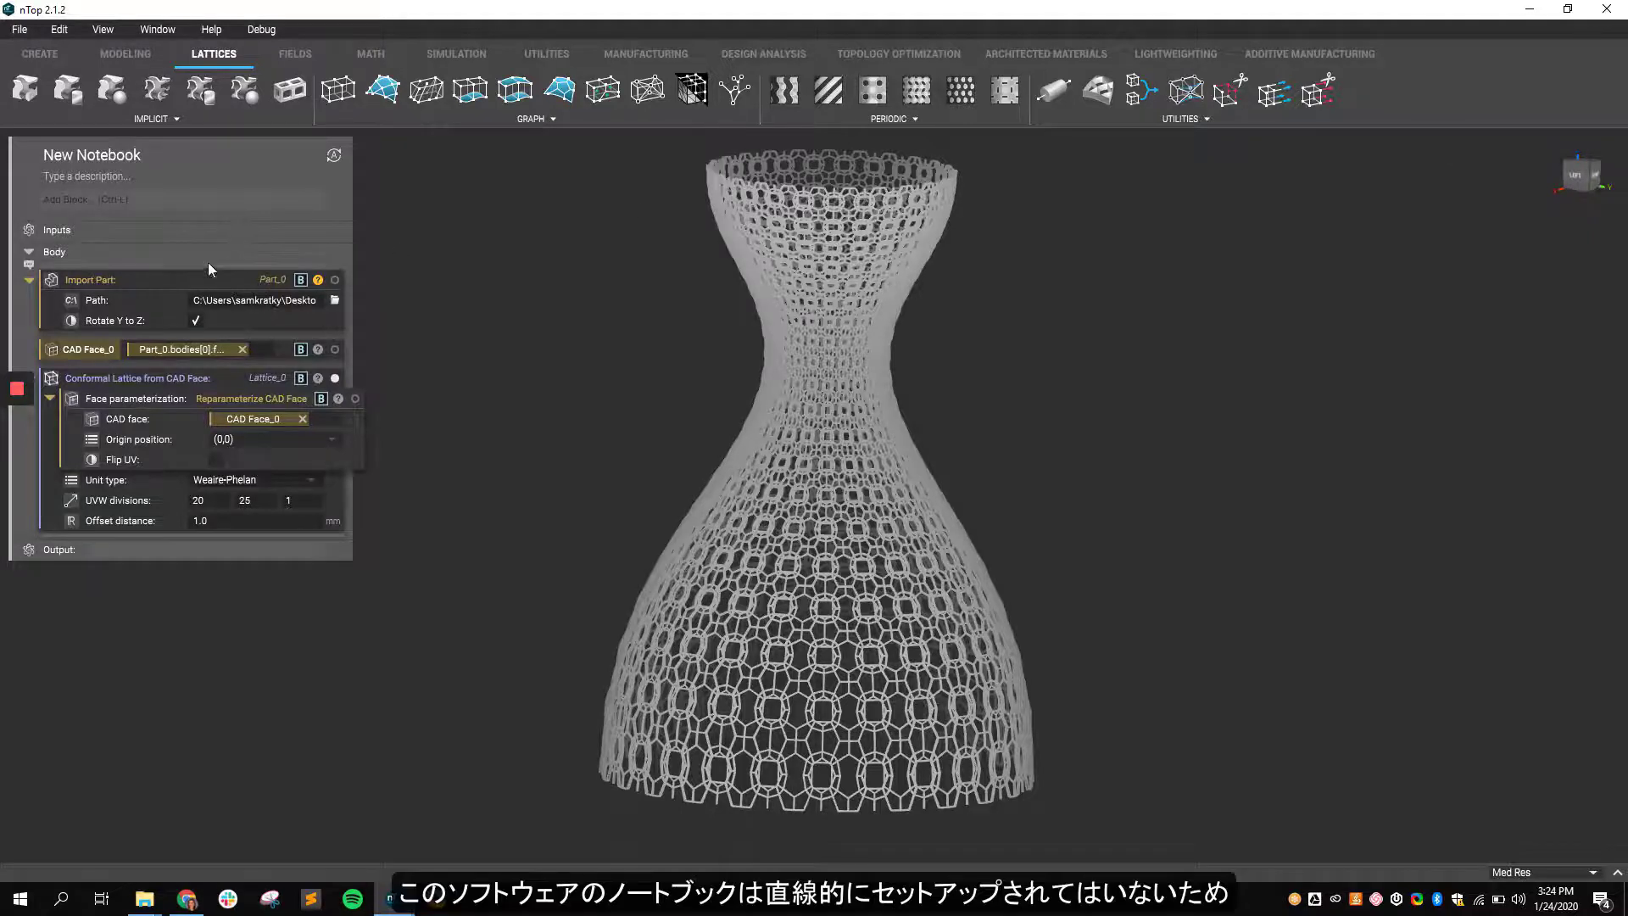
# - Replace the imported part with nozzle2.x_t from the CAD Files folder and inspect the regenerated lattice
pyautogui.click(141, 281)
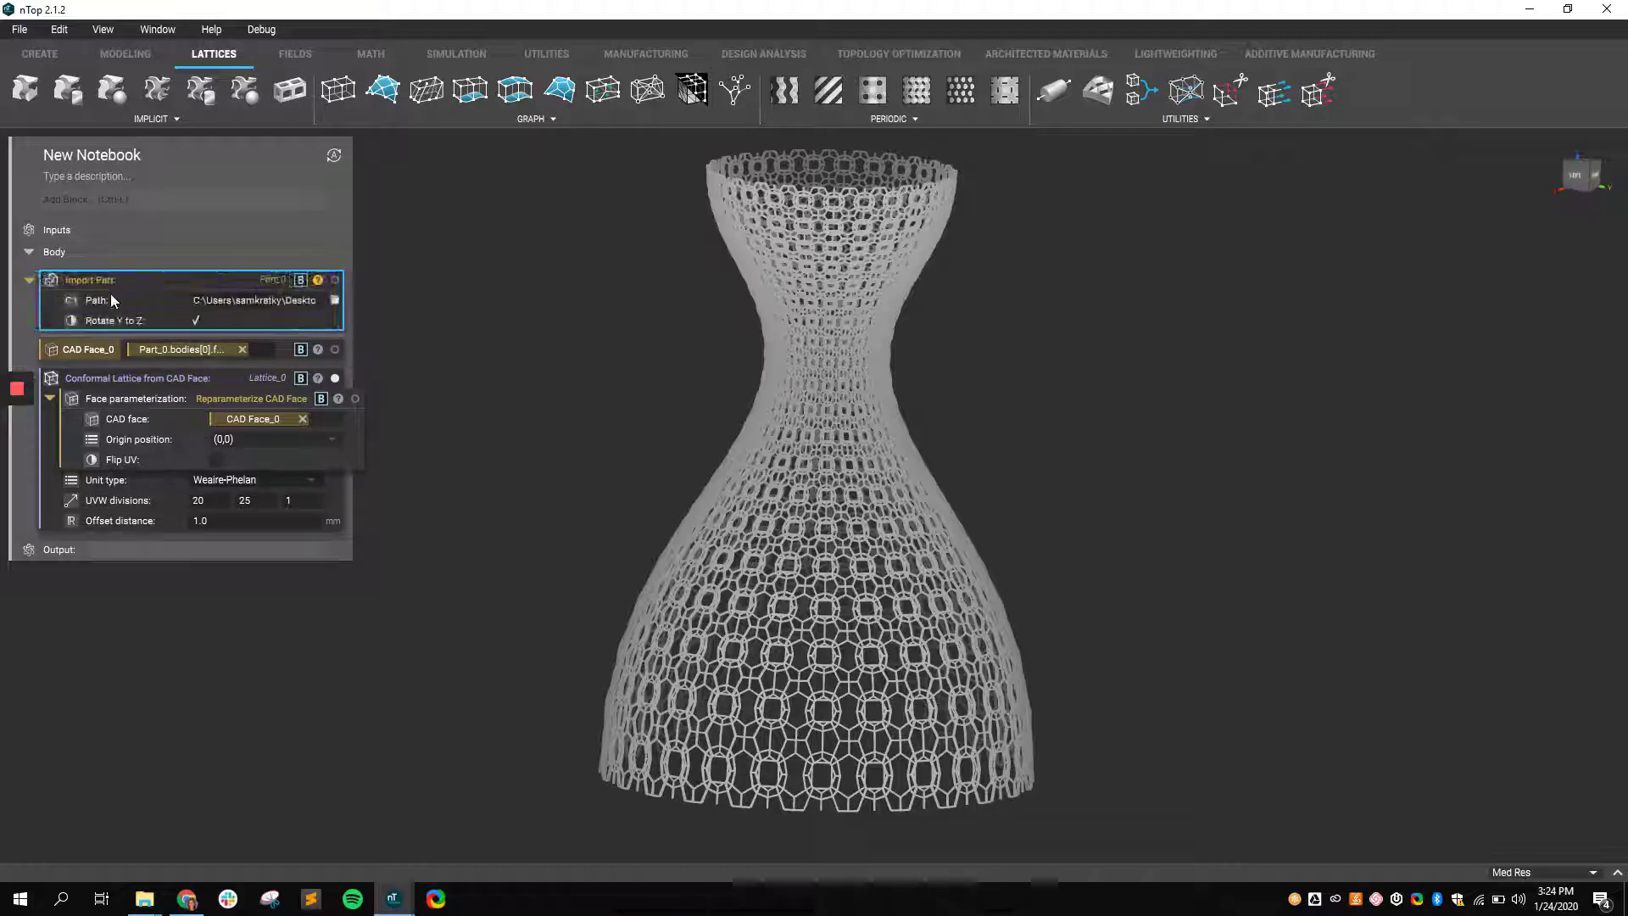
pyautogui.click(334, 301)
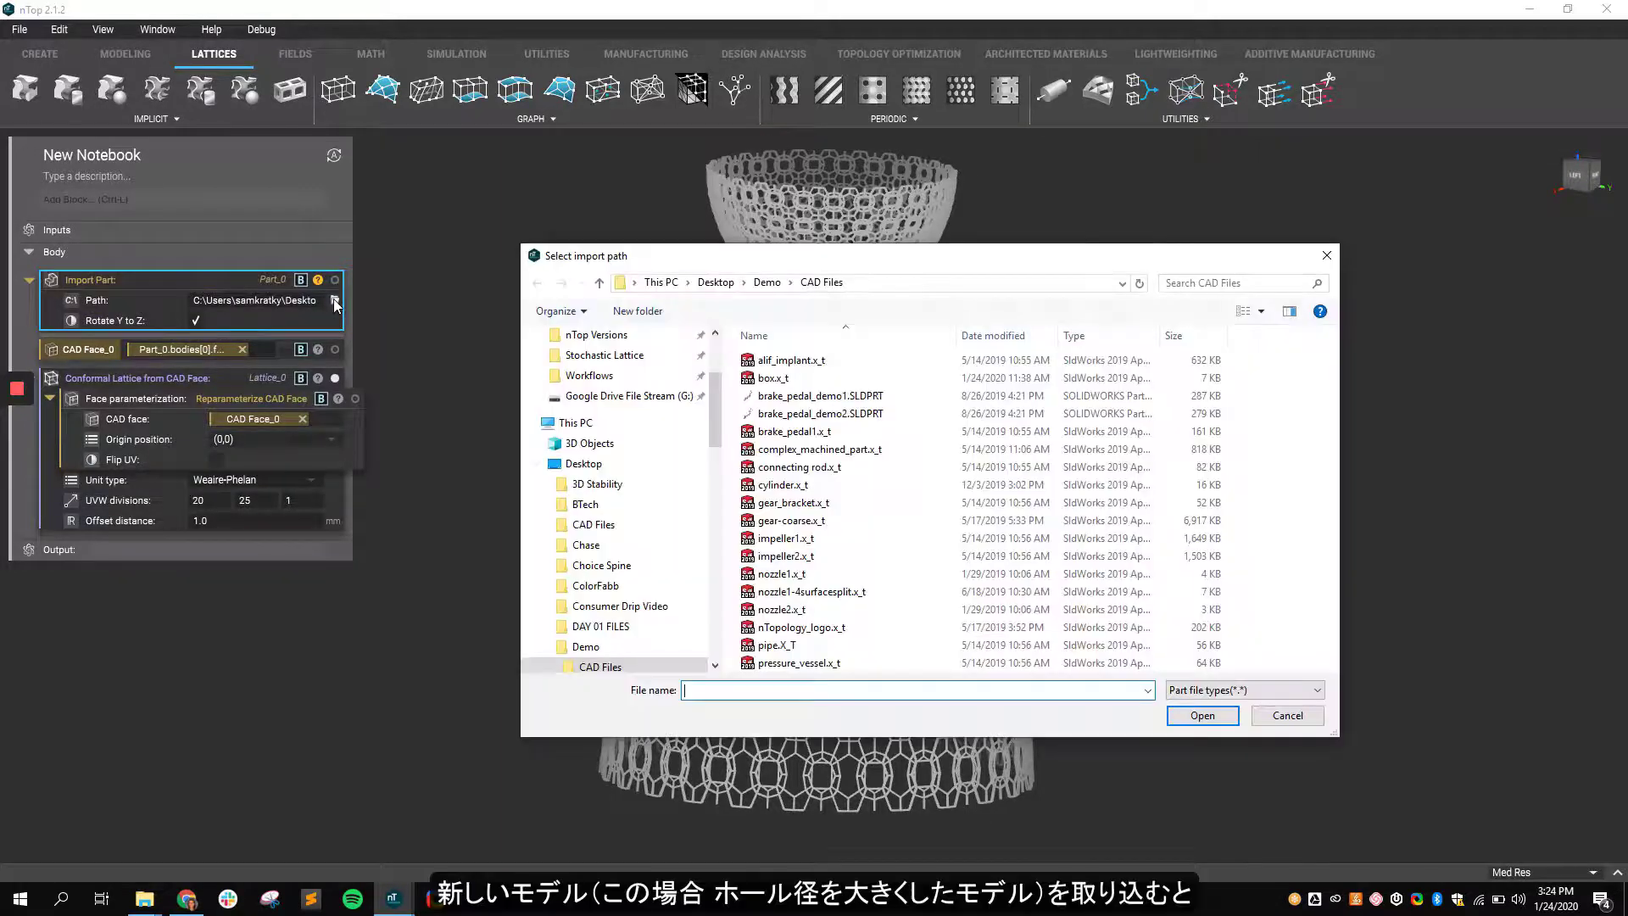
pyautogui.doubleClick(771, 609)
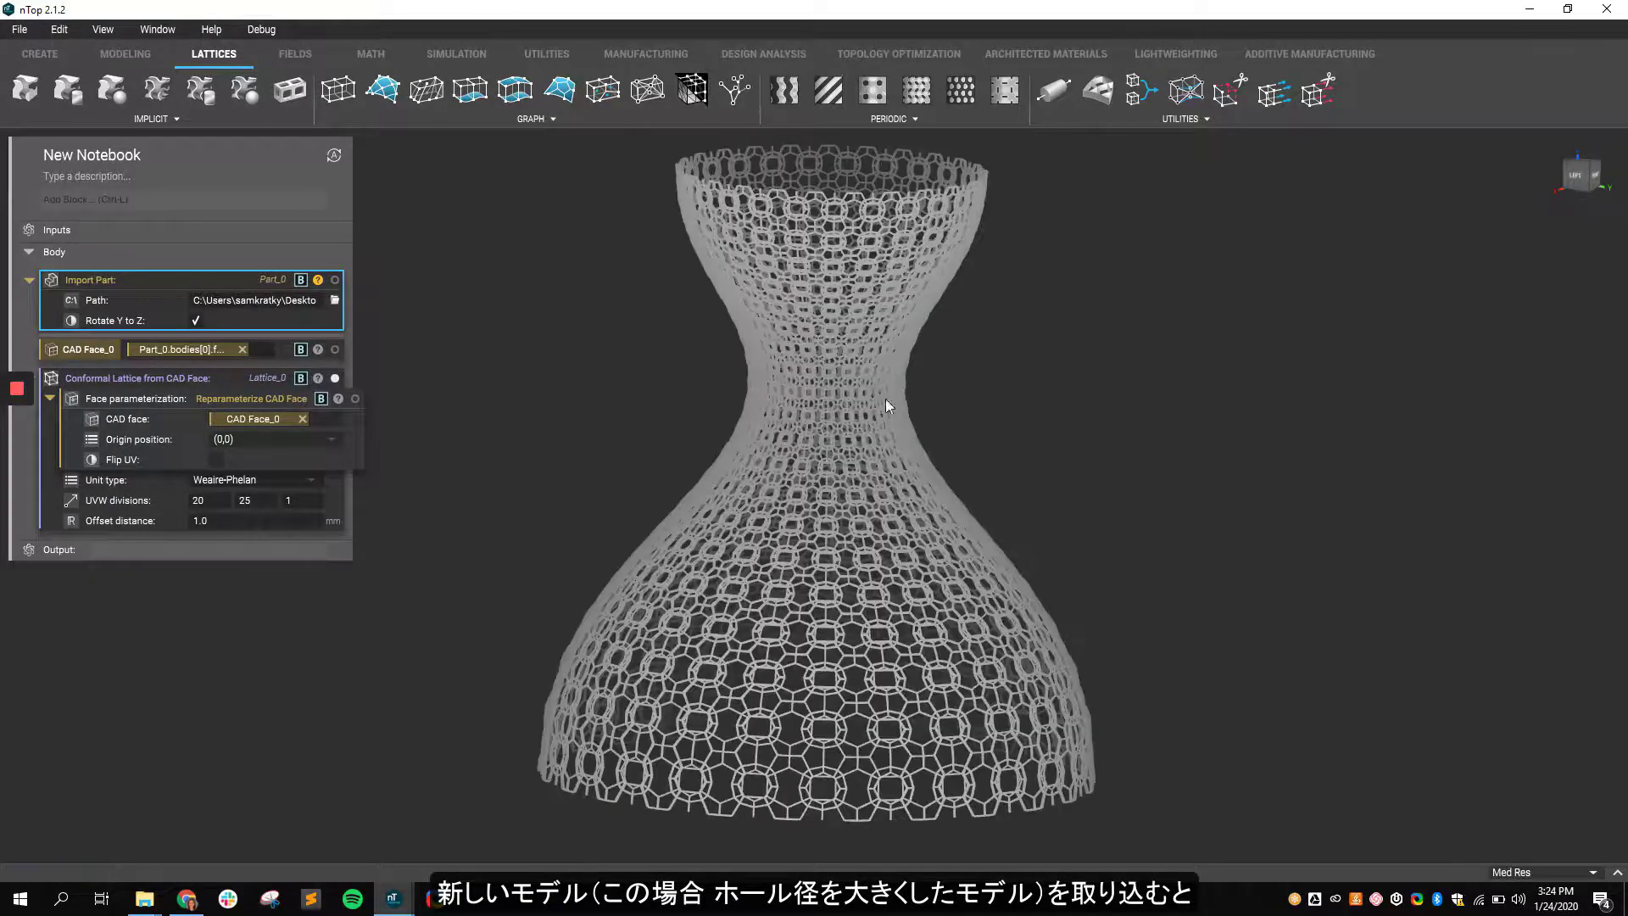
pyautogui.moveTo(947, 531); pyautogui.dragTo(739, 536, button='middle')
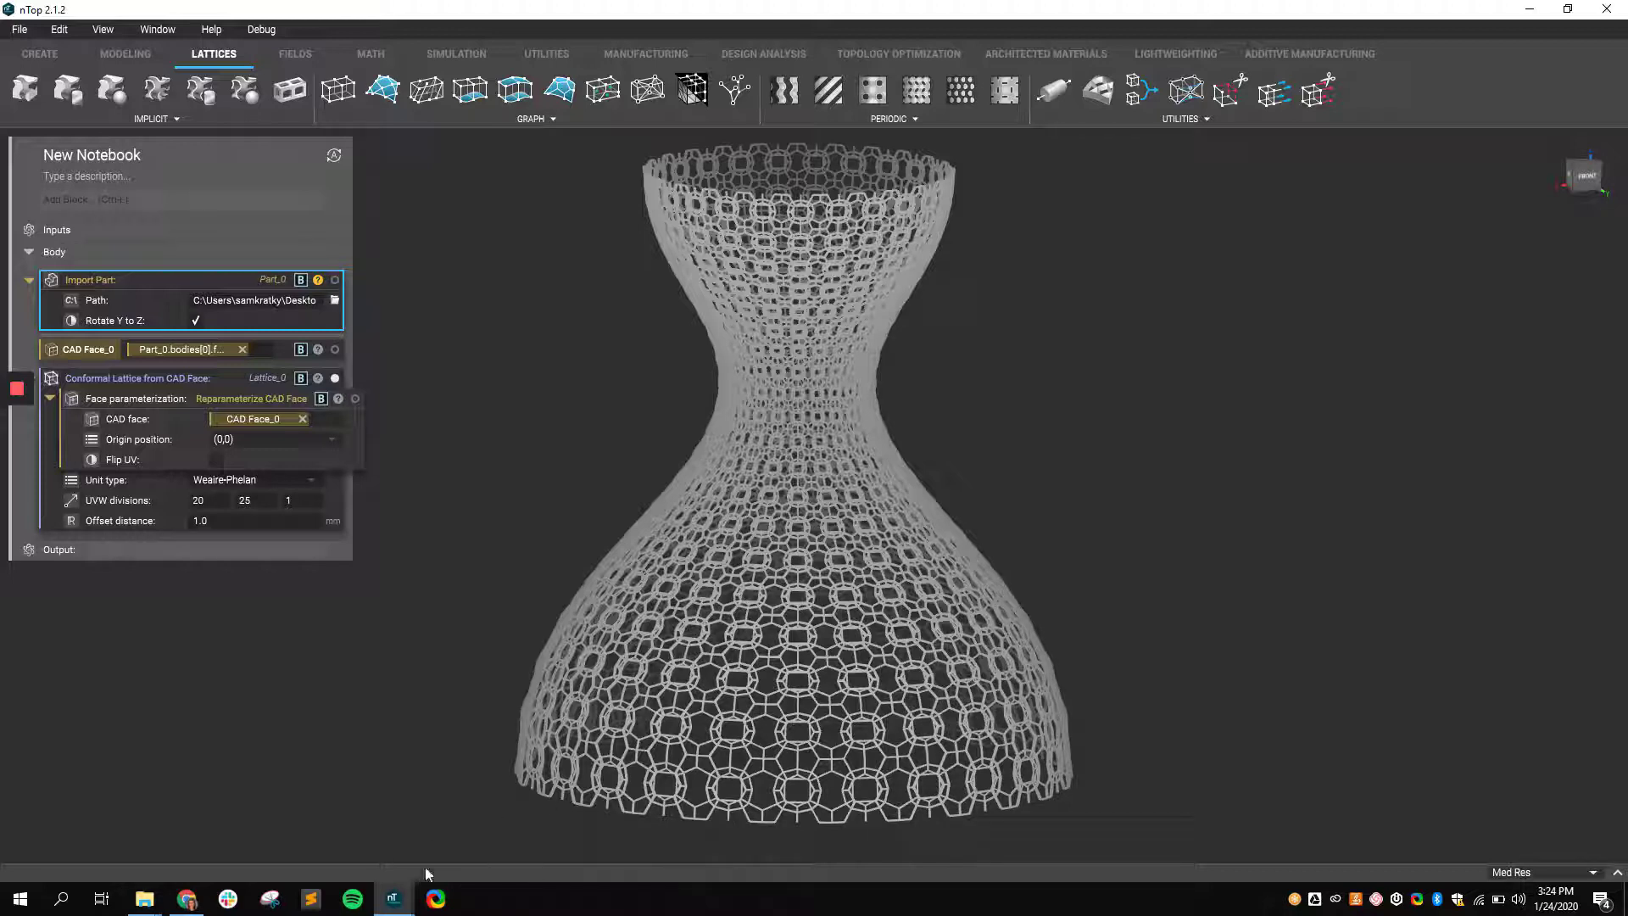
# - Switch to the Shell and Fill notebook and examine the impeller along with the blocks of its workflow
pyautogui.moveTo(393, 897)
pyautogui.click(613, 848)
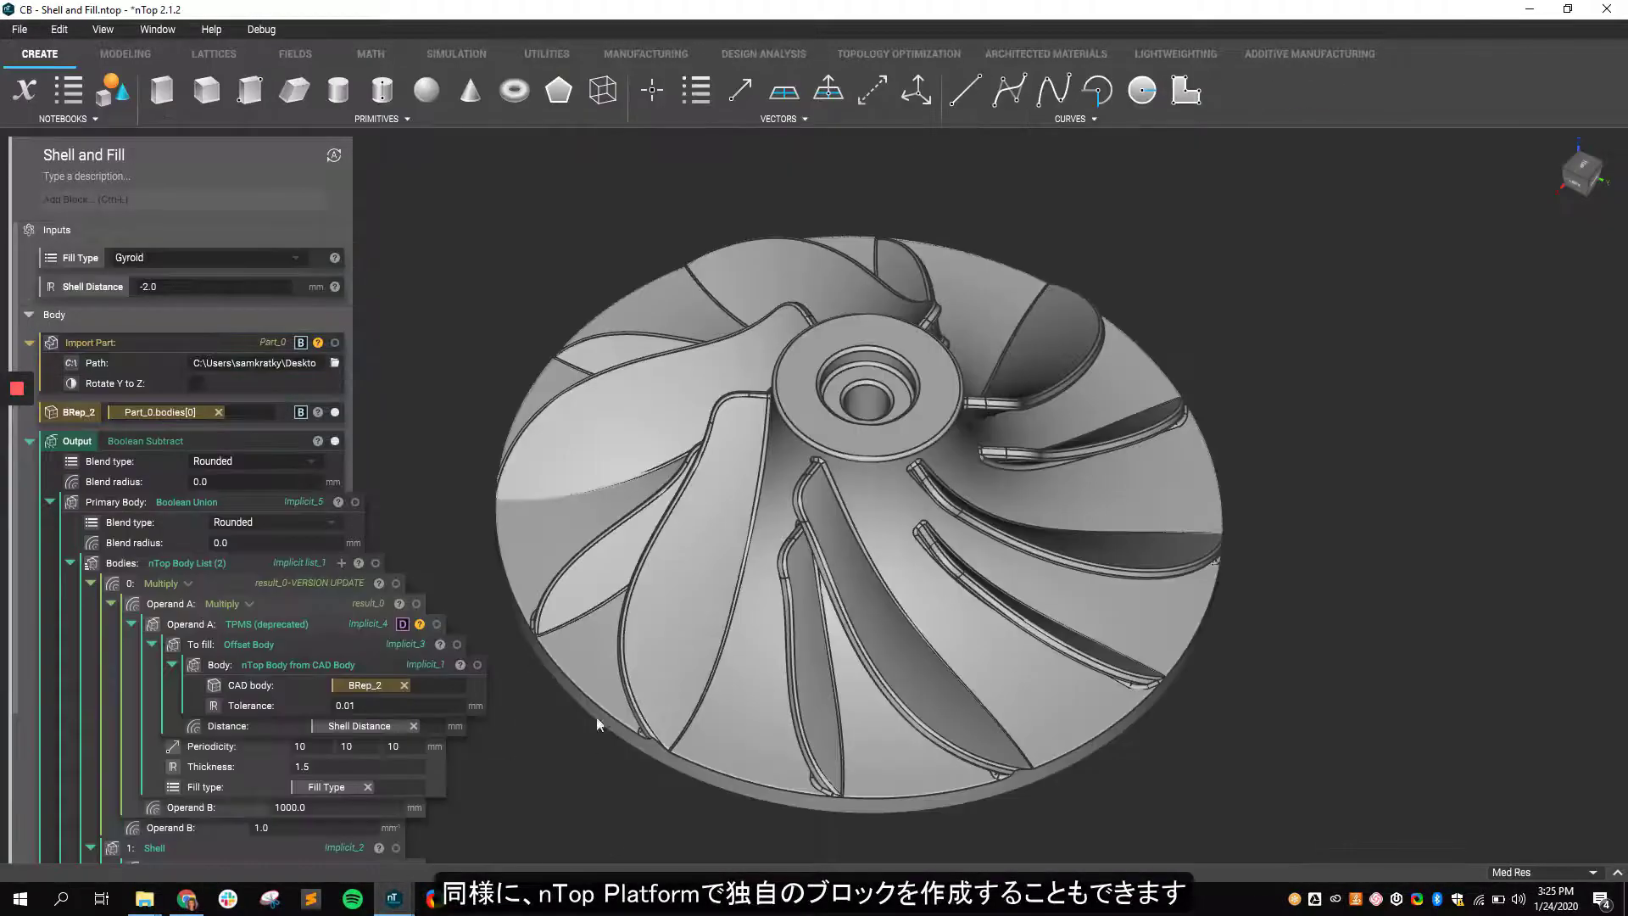
pyautogui.moveTo(836, 636); pyautogui.dragTo(796, 588, button='right')
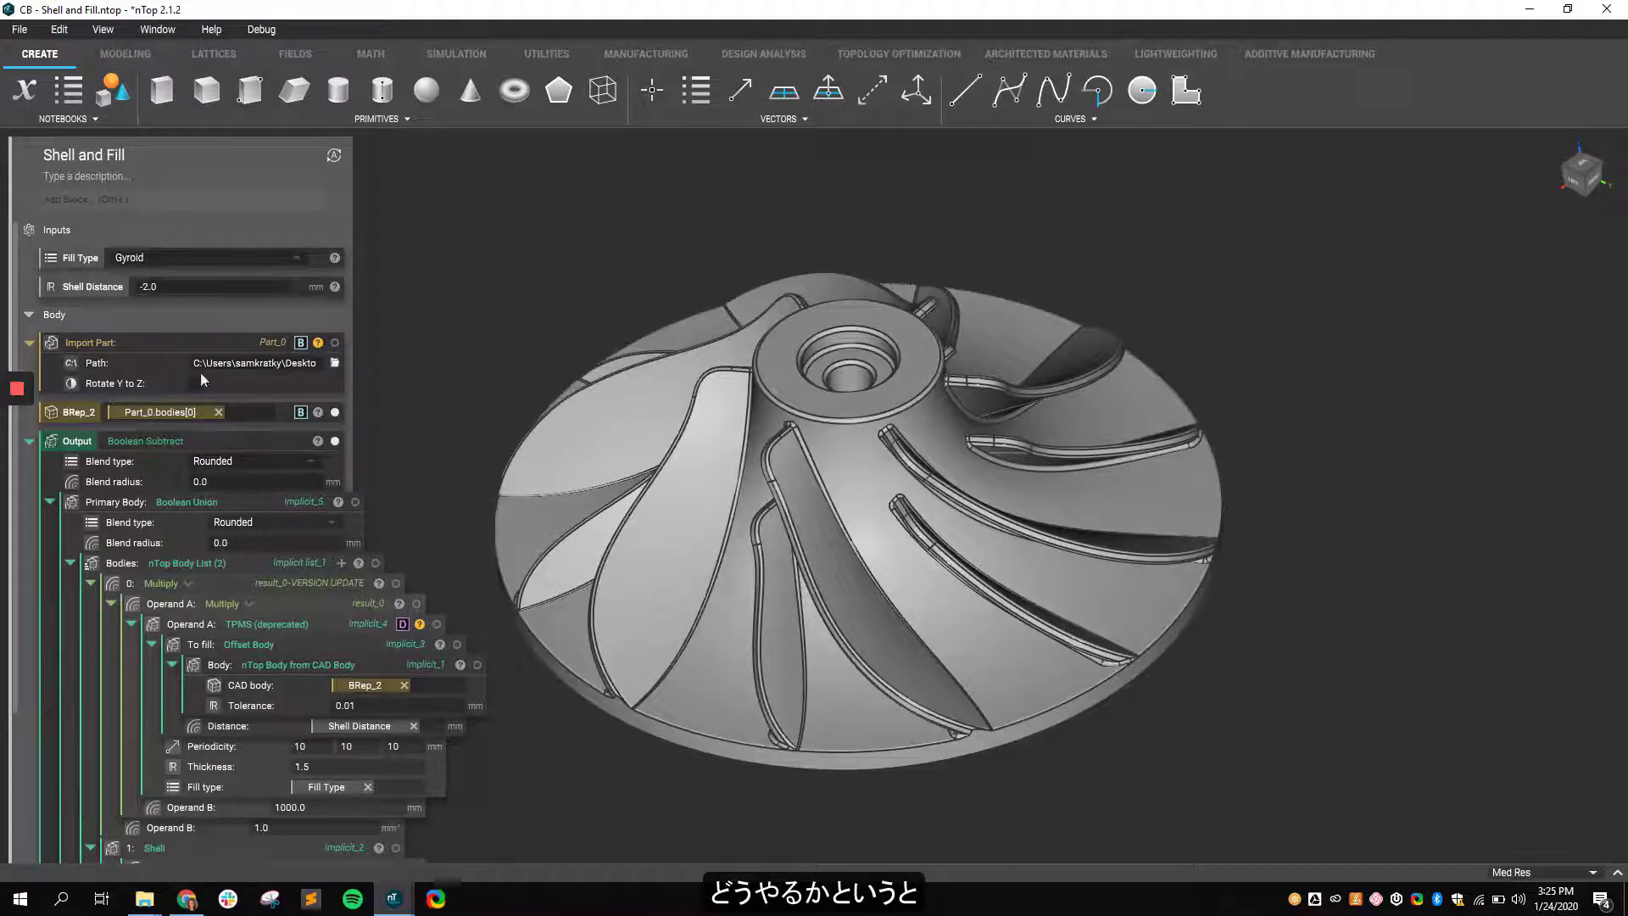
pyautogui.scroll(-3, 218, 532)
pyautogui.scroll(3, 199, 809)
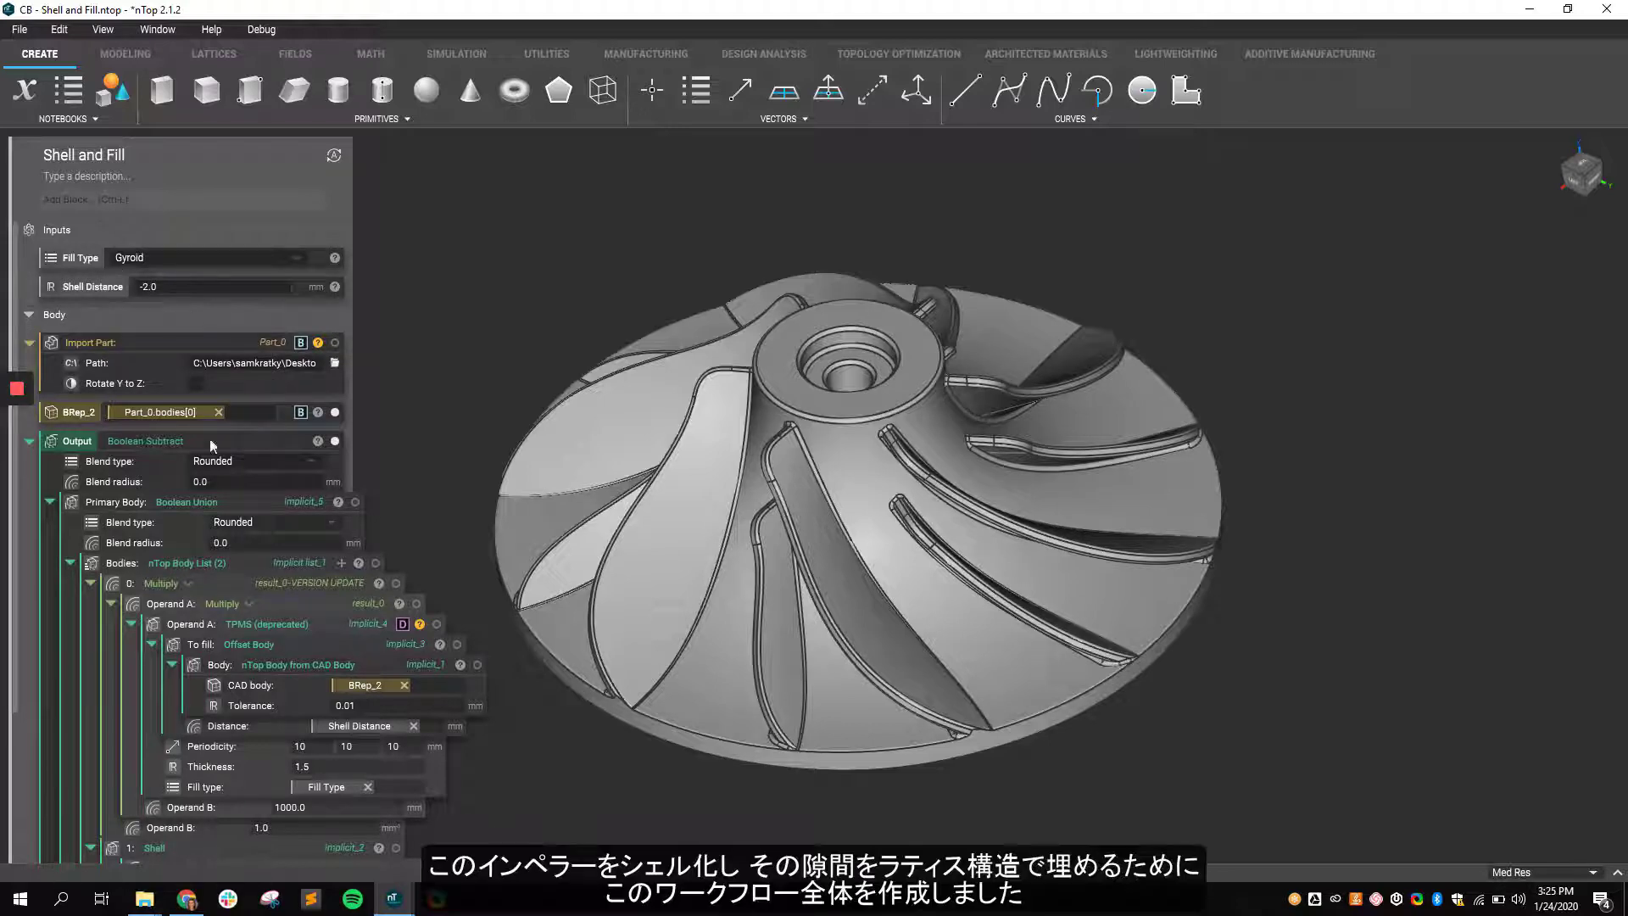
pyautogui.moveTo(853, 667); pyautogui.dragTo(882, 629, button='right')
pyautogui.moveTo(768, 653); pyautogui.dragTo(833, 731, button='right')
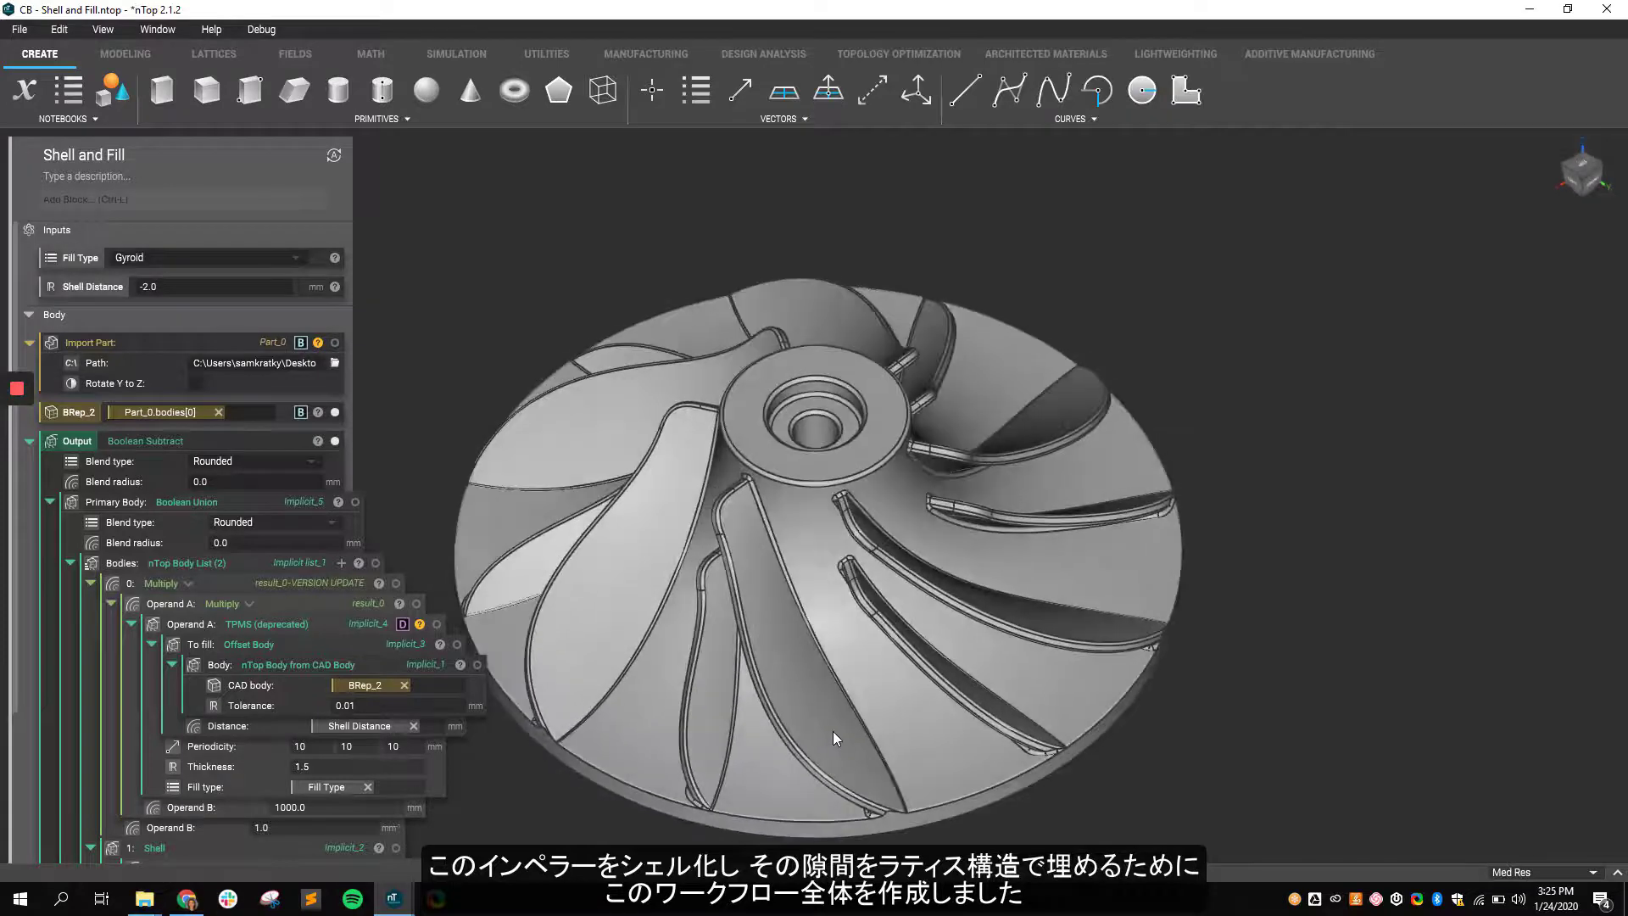
pyautogui.moveTo(831, 730); pyautogui.dragTo(857, 696, button='middle')
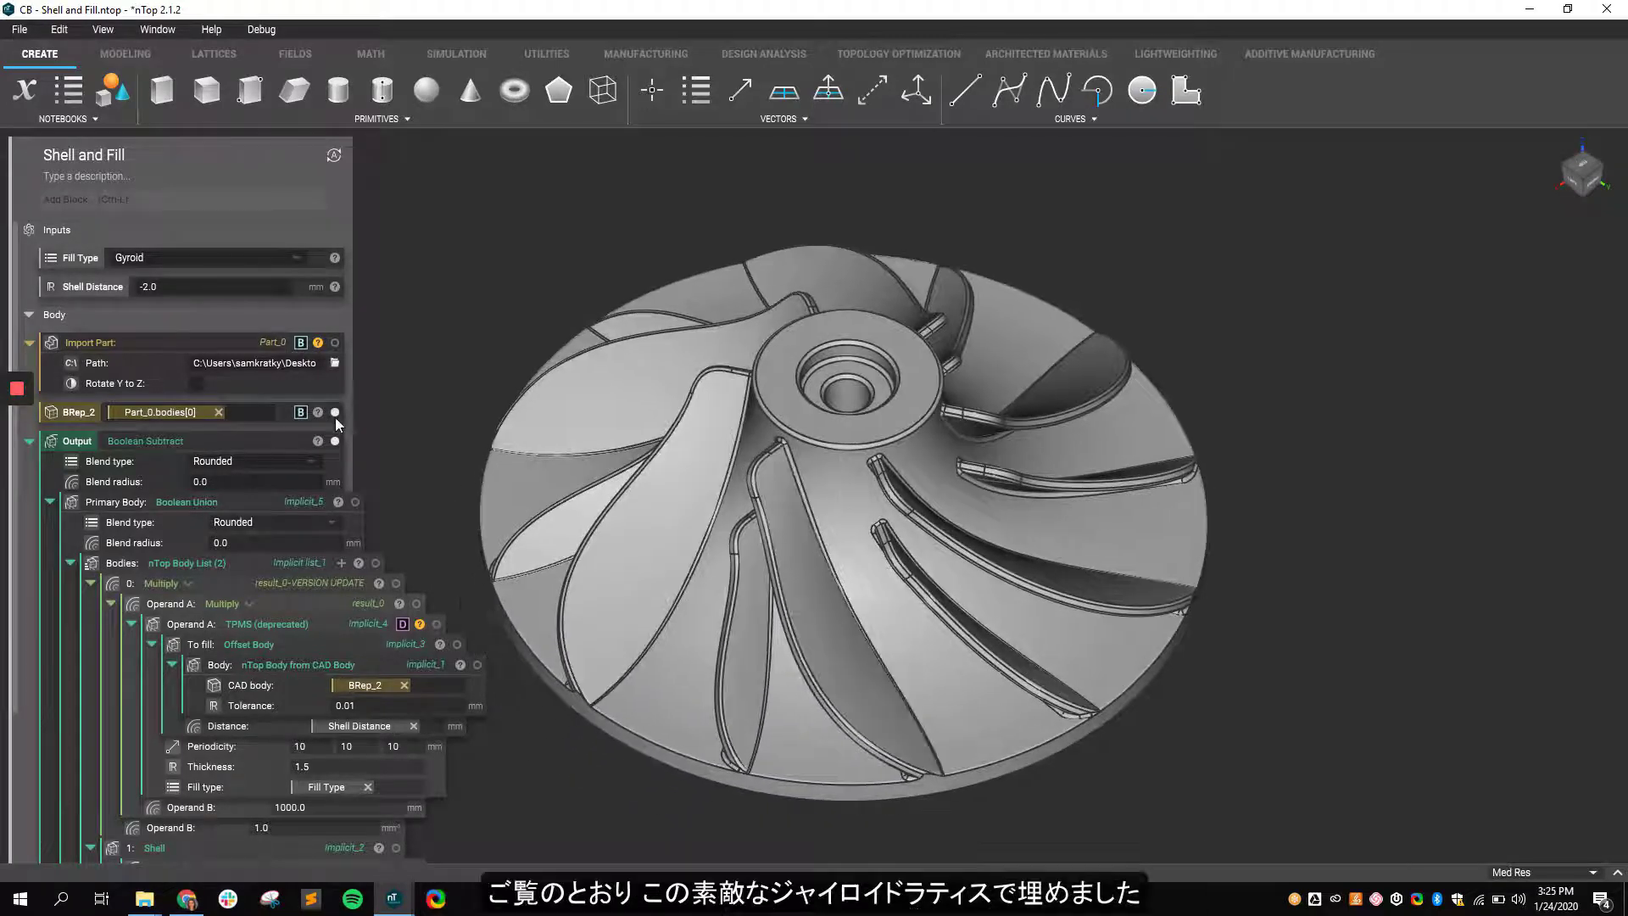
# - Hide the impeller's BRep_2 body and examine the gyroid fill inside the shelled Output body
pyautogui.moveTo(860, 502); pyautogui.dragTo(805, 405, button='right')
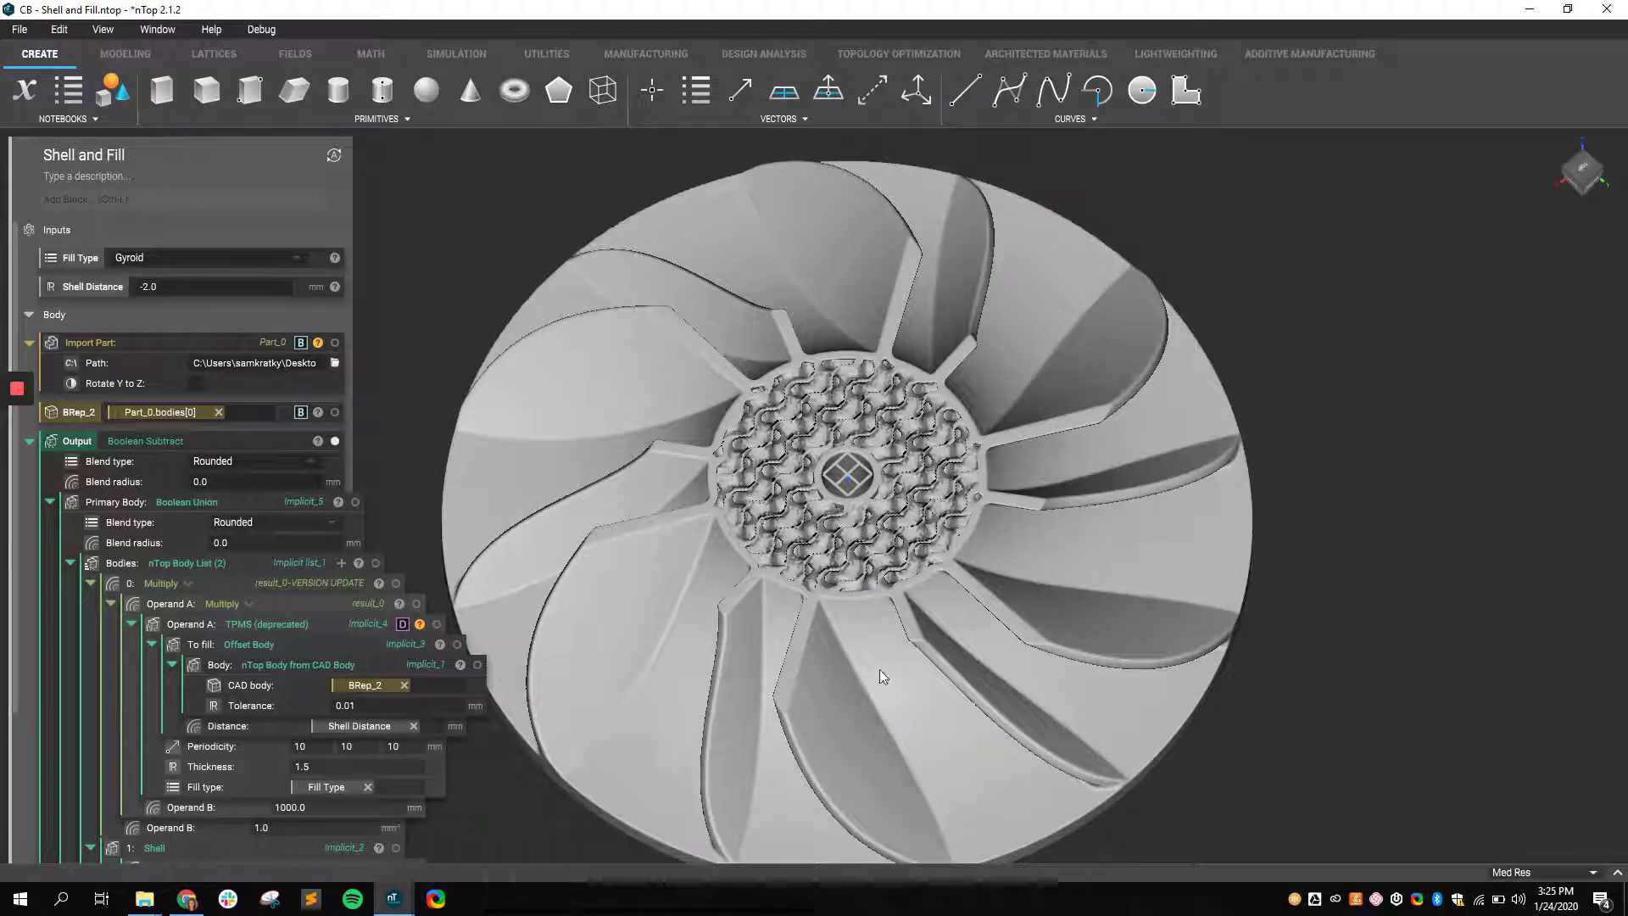
pyautogui.moveTo(894, 651); pyautogui.dragTo(928, 588, button='right')
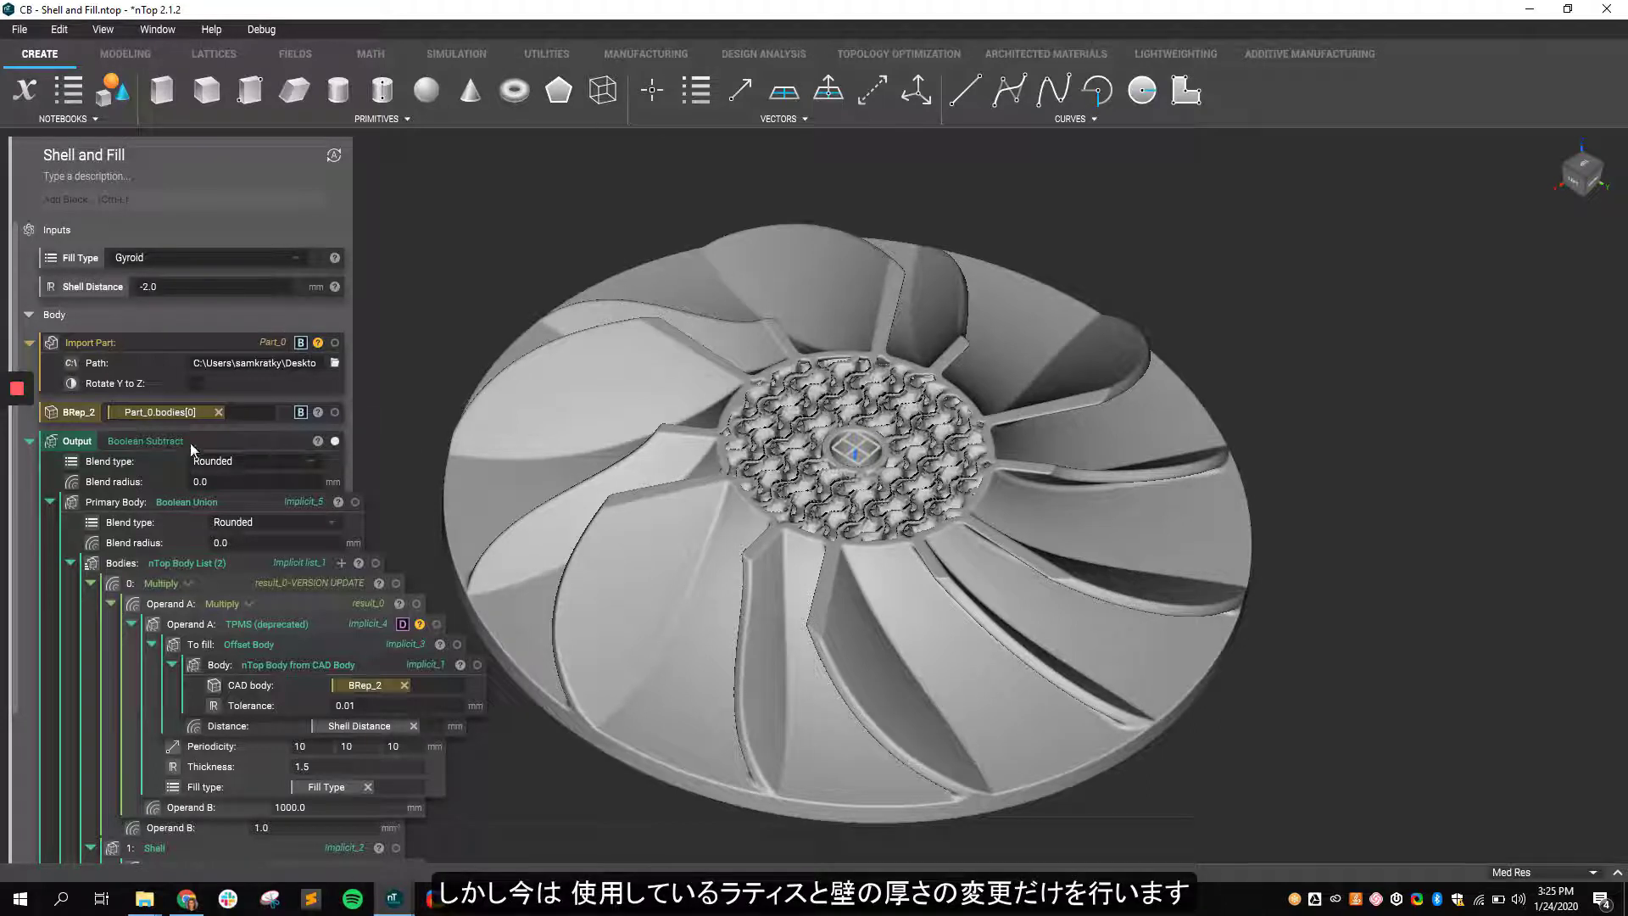
pyautogui.moveTo(550, 463); pyautogui.dragTo(549, 500, button='right')
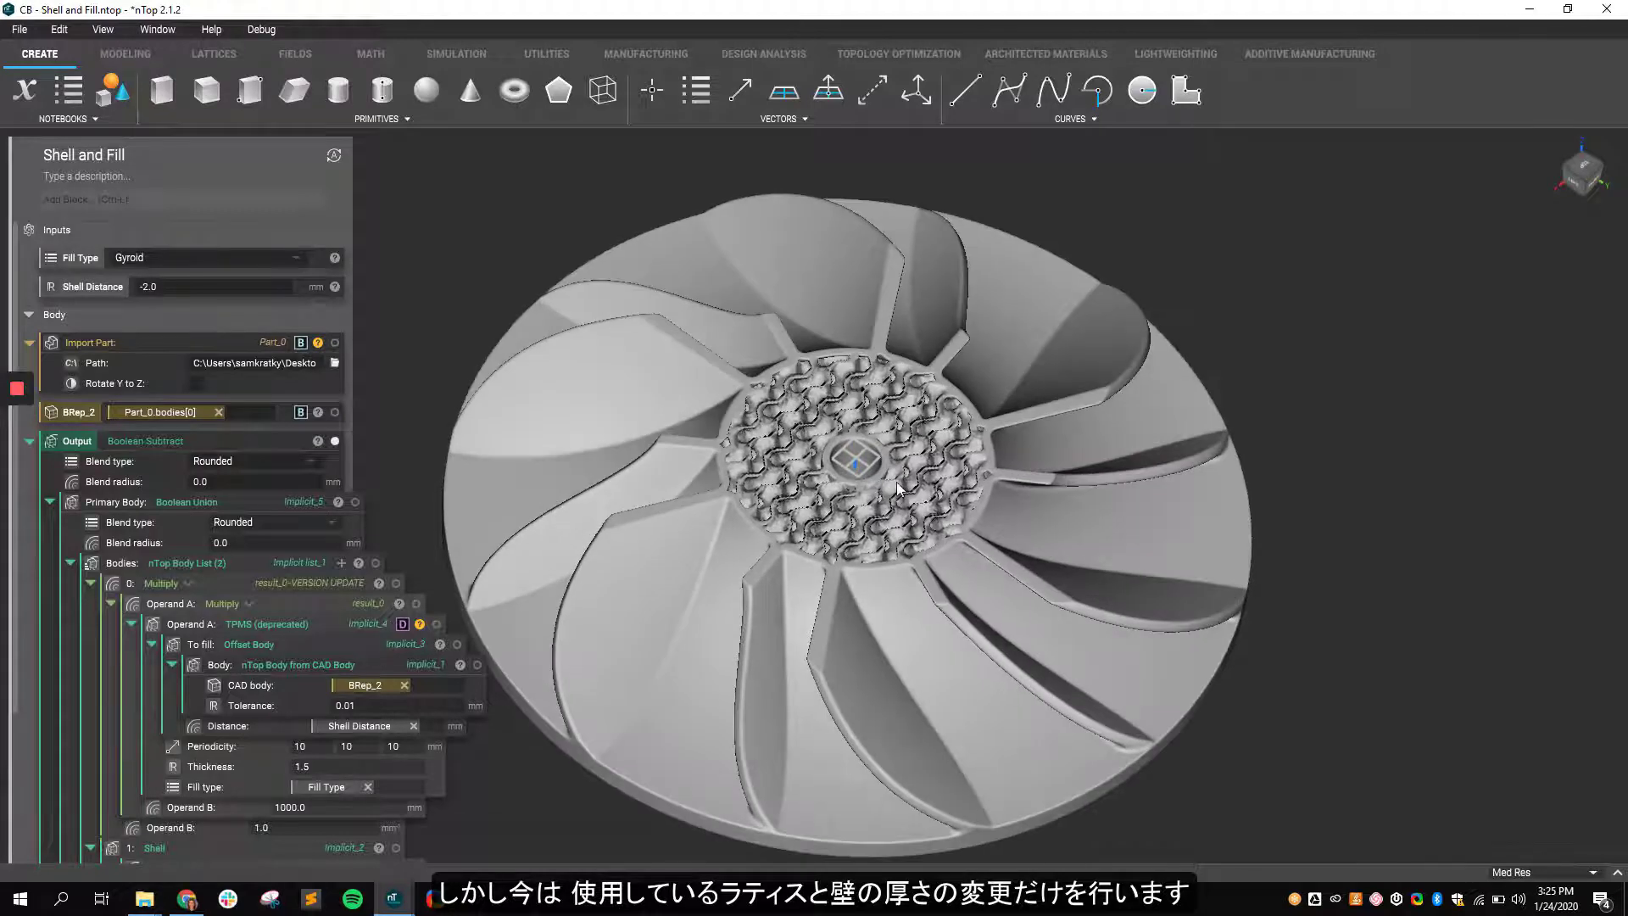
pyautogui.moveTo(719, 572); pyautogui.dragTo(720, 605, button='right')
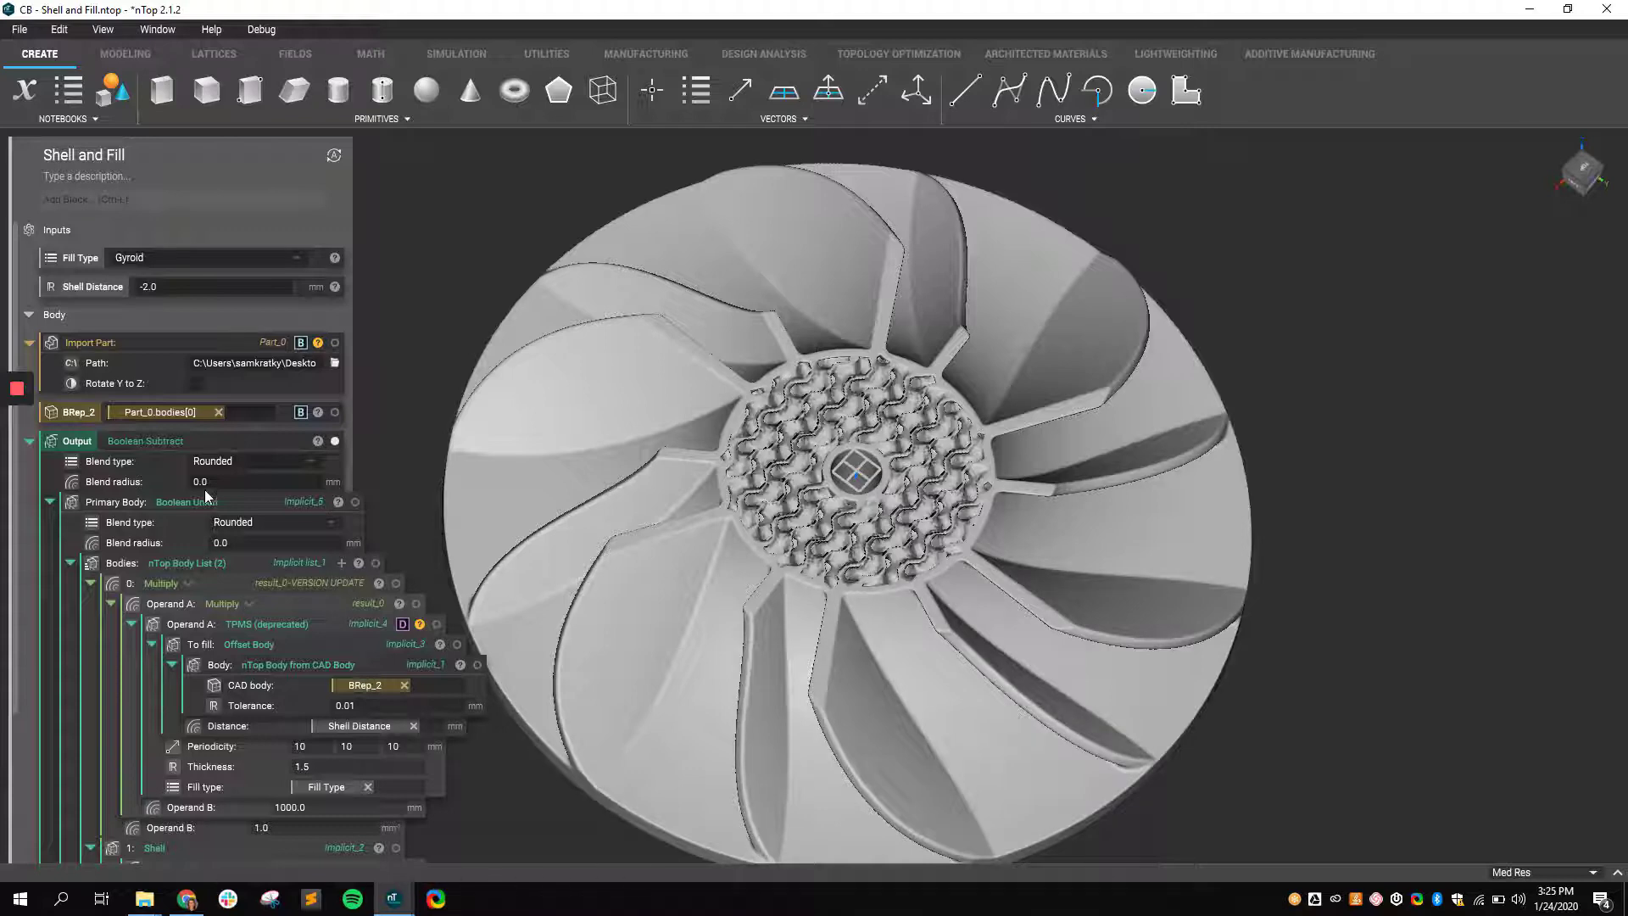
pyautogui.scroll(-2, 265, 687)
pyautogui.scroll(2, 216, 755)
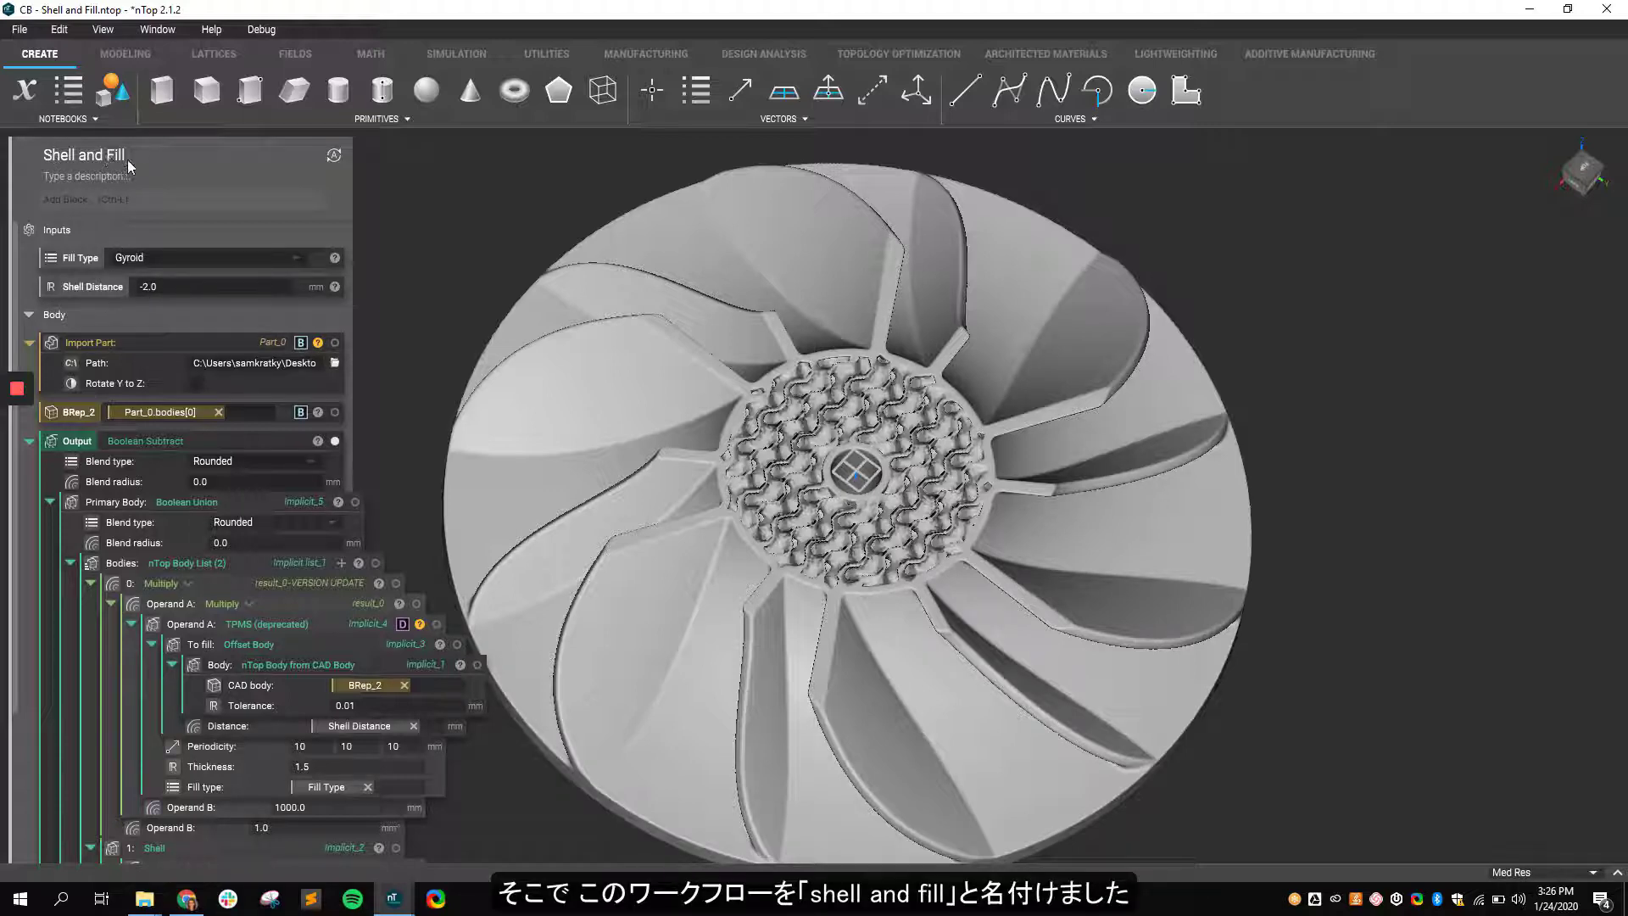
# - Switch to the untitled notebook holding the imported clevis part and add the custom Shell and Fill block to it
pyautogui.rightClick(391, 903)
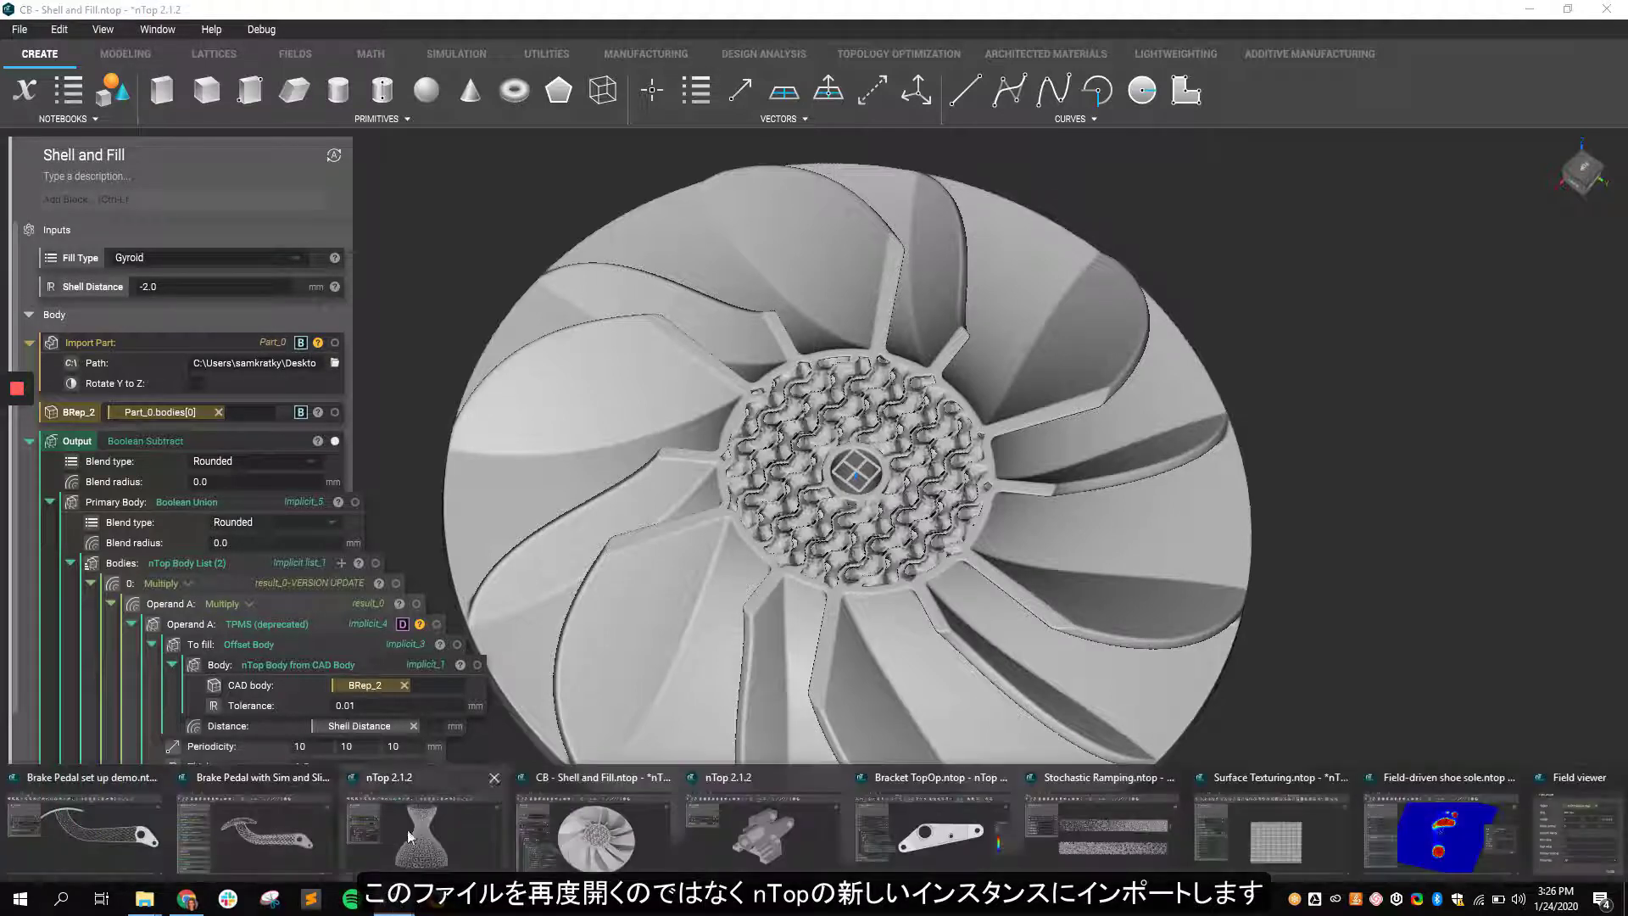
pyautogui.click(714, 842)
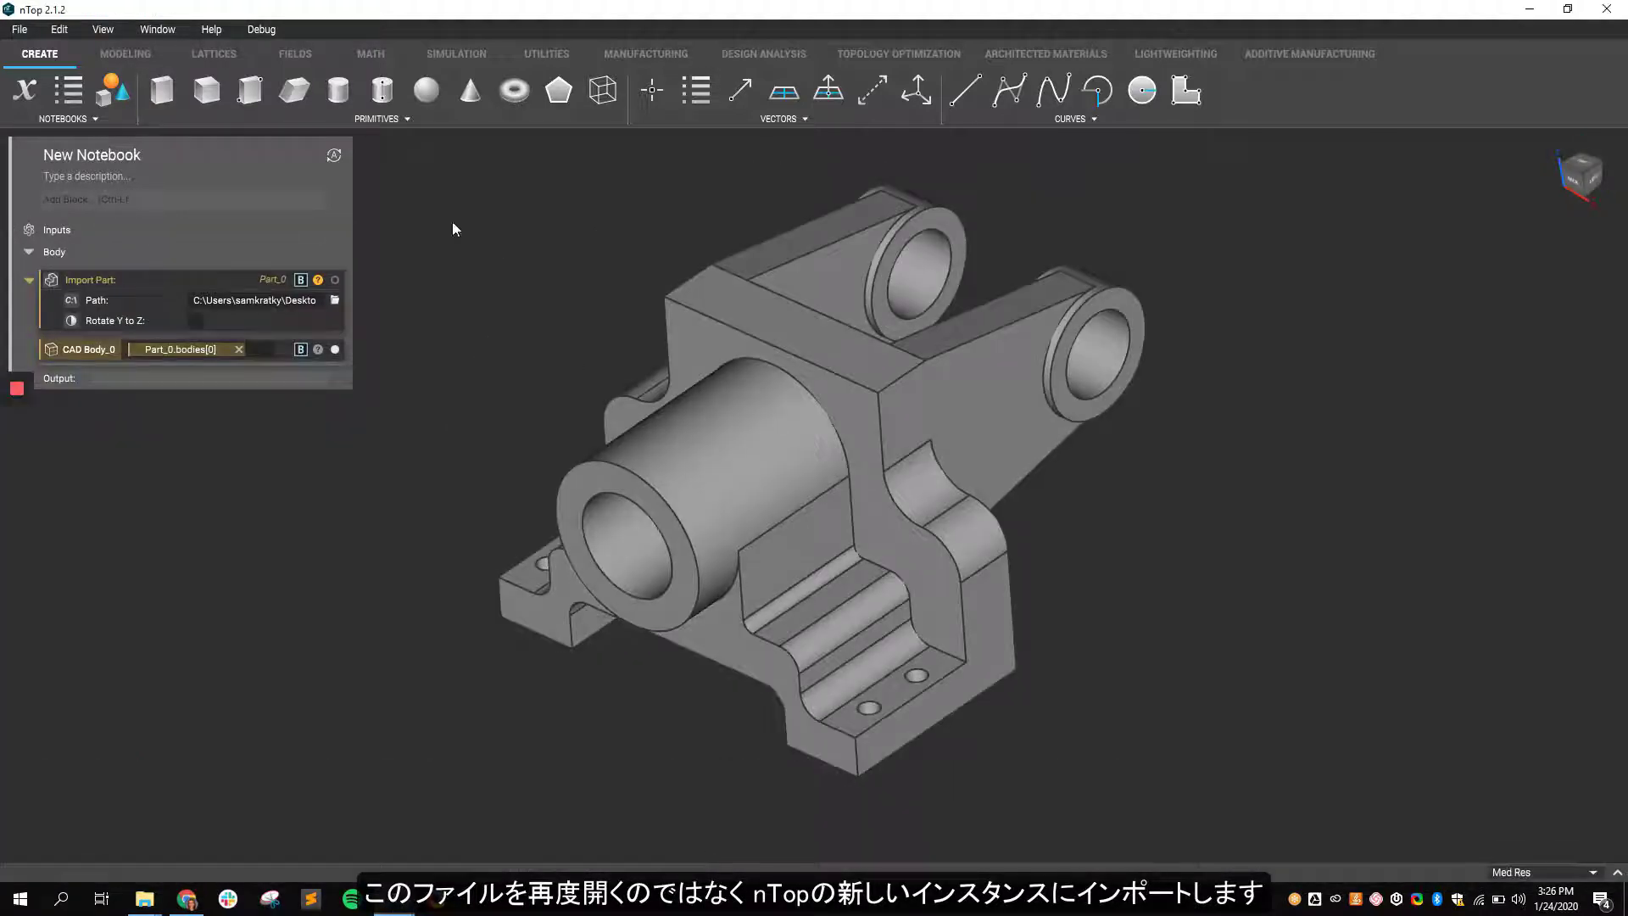
pyautogui.click(155, 197)
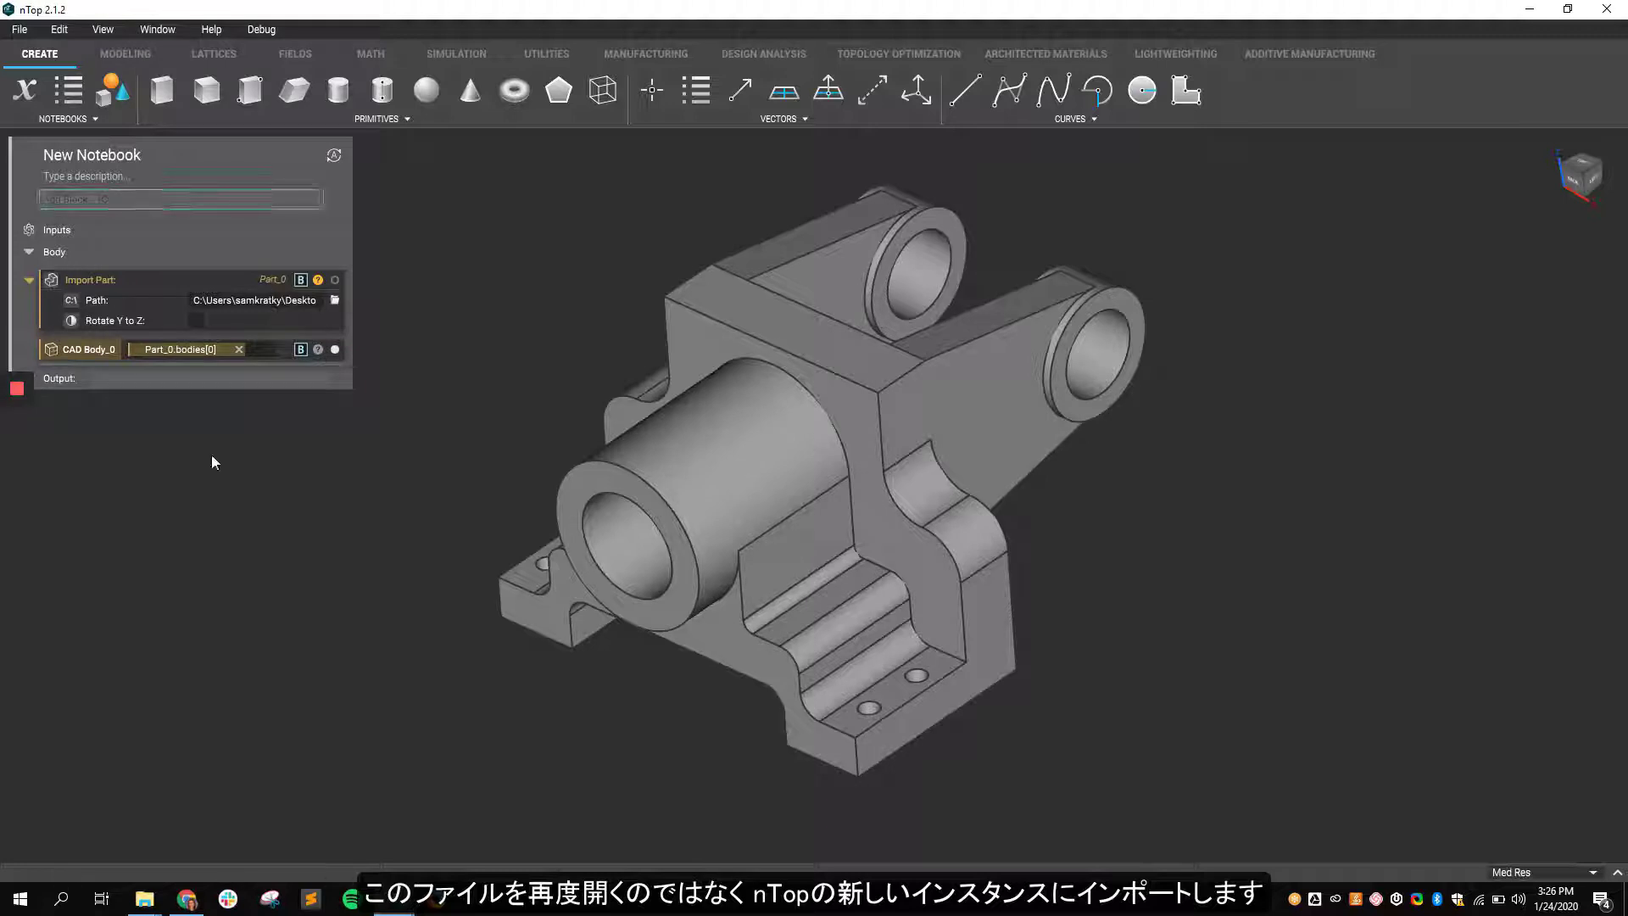
pyautogui.write('shell')
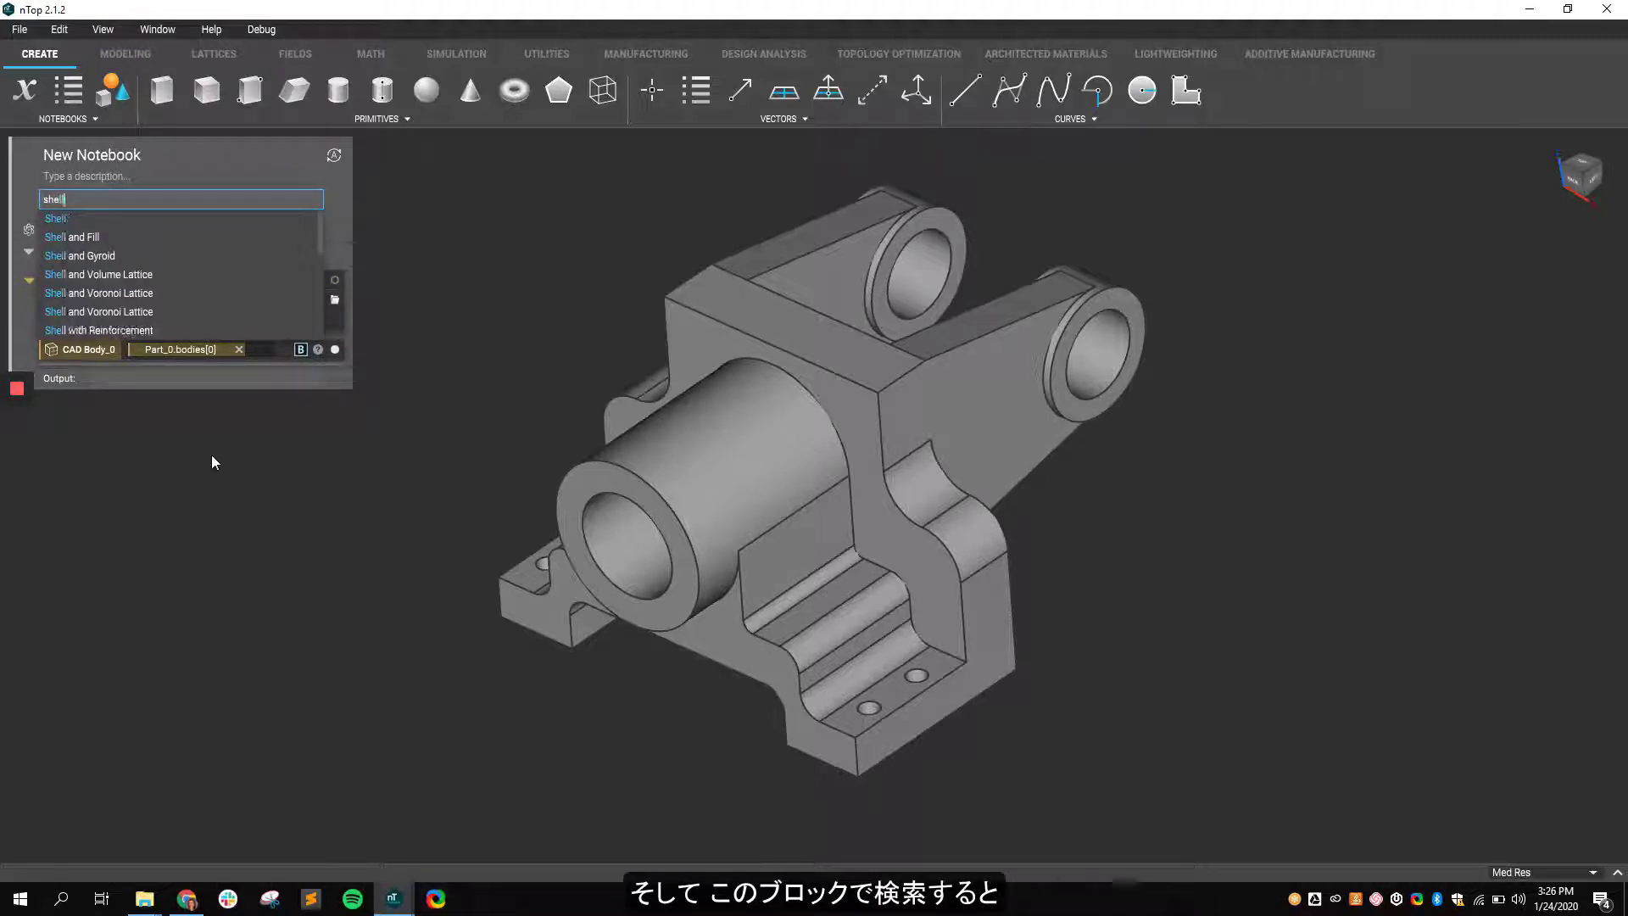
pyautogui.write(' and f')
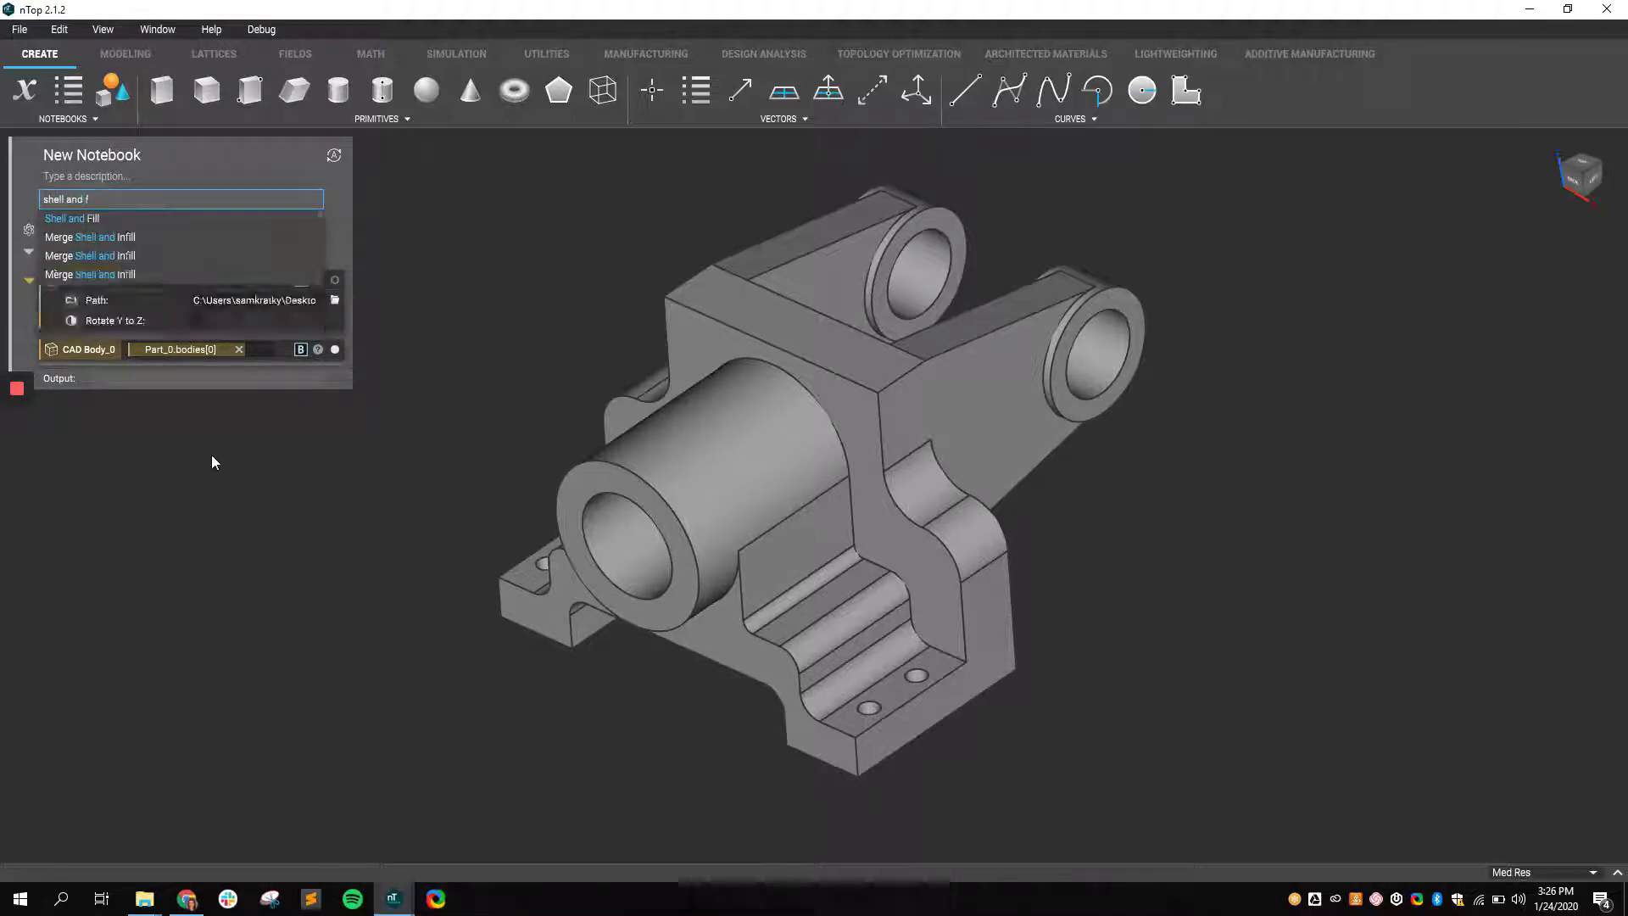
pyautogui.click(95, 219)
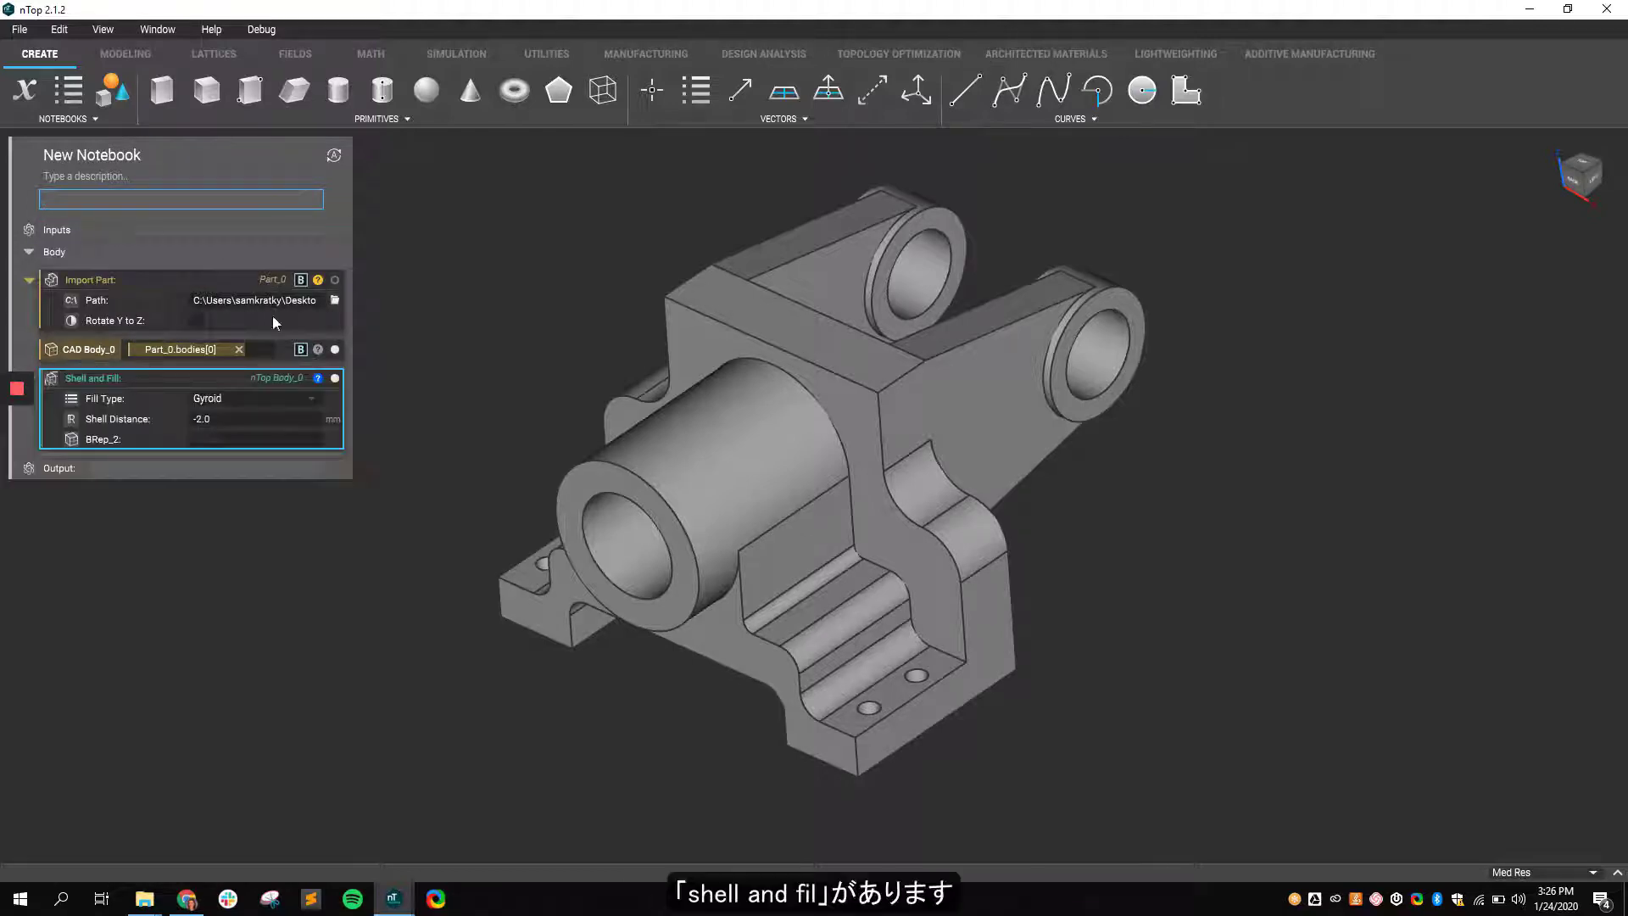
# - Assign CAD Body_0 as the Shell and Fill block's BRep_2 input and hide the original CAD body to inspect the fill
pyautogui.moveTo(155, 391)
pyautogui.mouseDown()
pyautogui.moveTo(170, 420)
pyautogui.moveTo(137, 393)
pyautogui.moveTo(155, 394)
pyautogui.mouseUp()
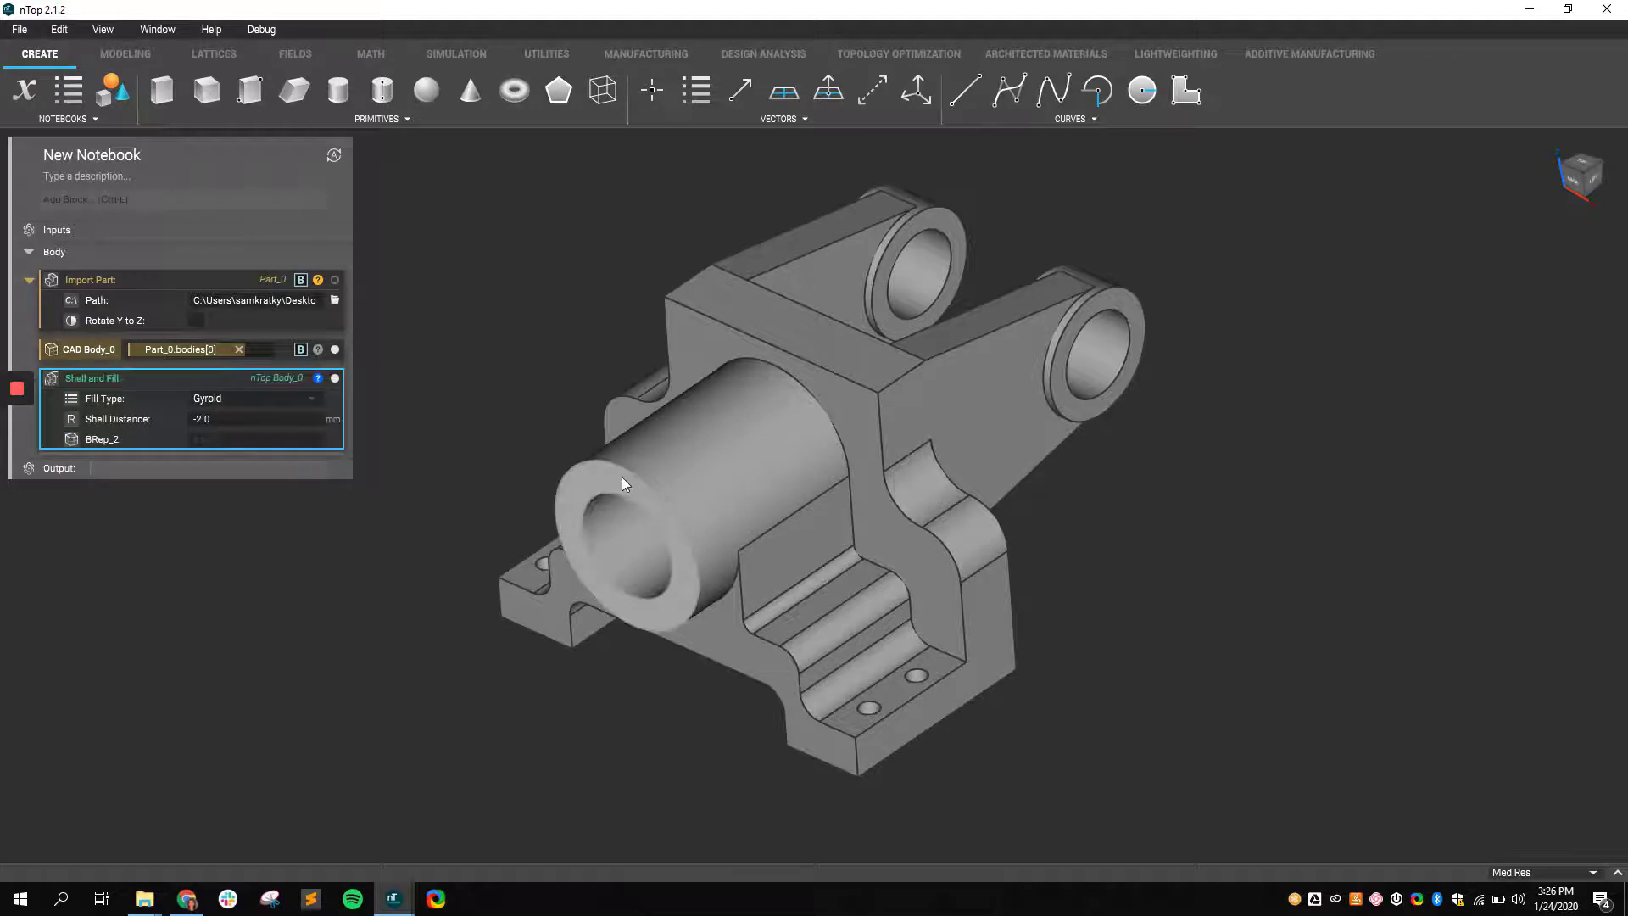
pyautogui.moveTo(622, 476); pyautogui.dragTo(675, 519, button='right')
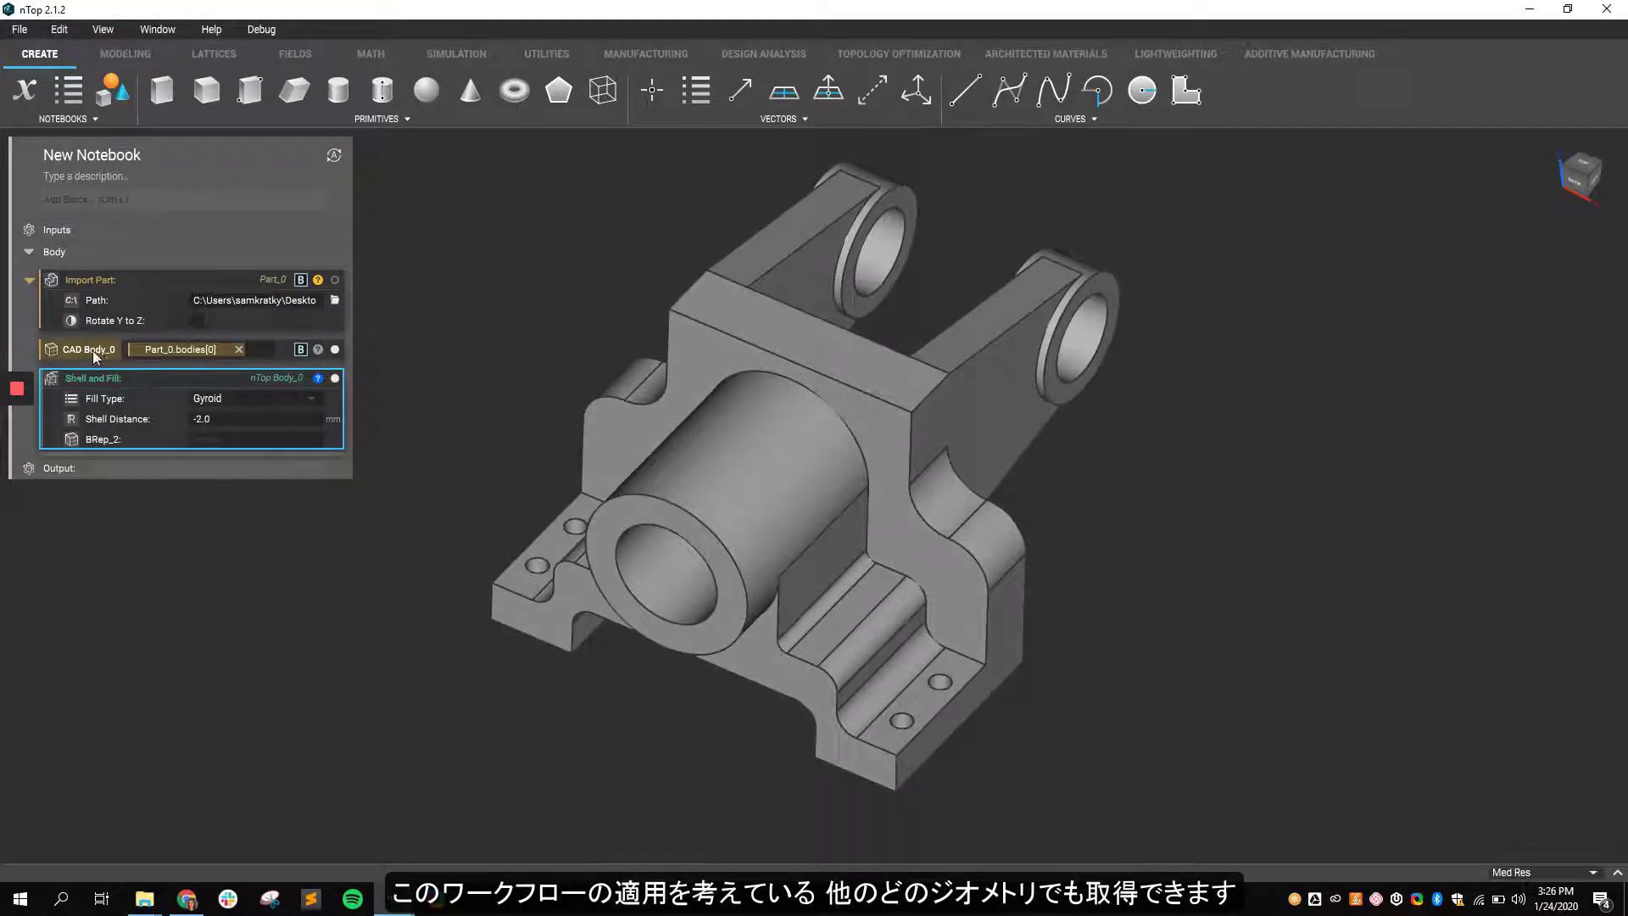
pyautogui.moveTo(90, 348); pyautogui.dragTo(258, 441)
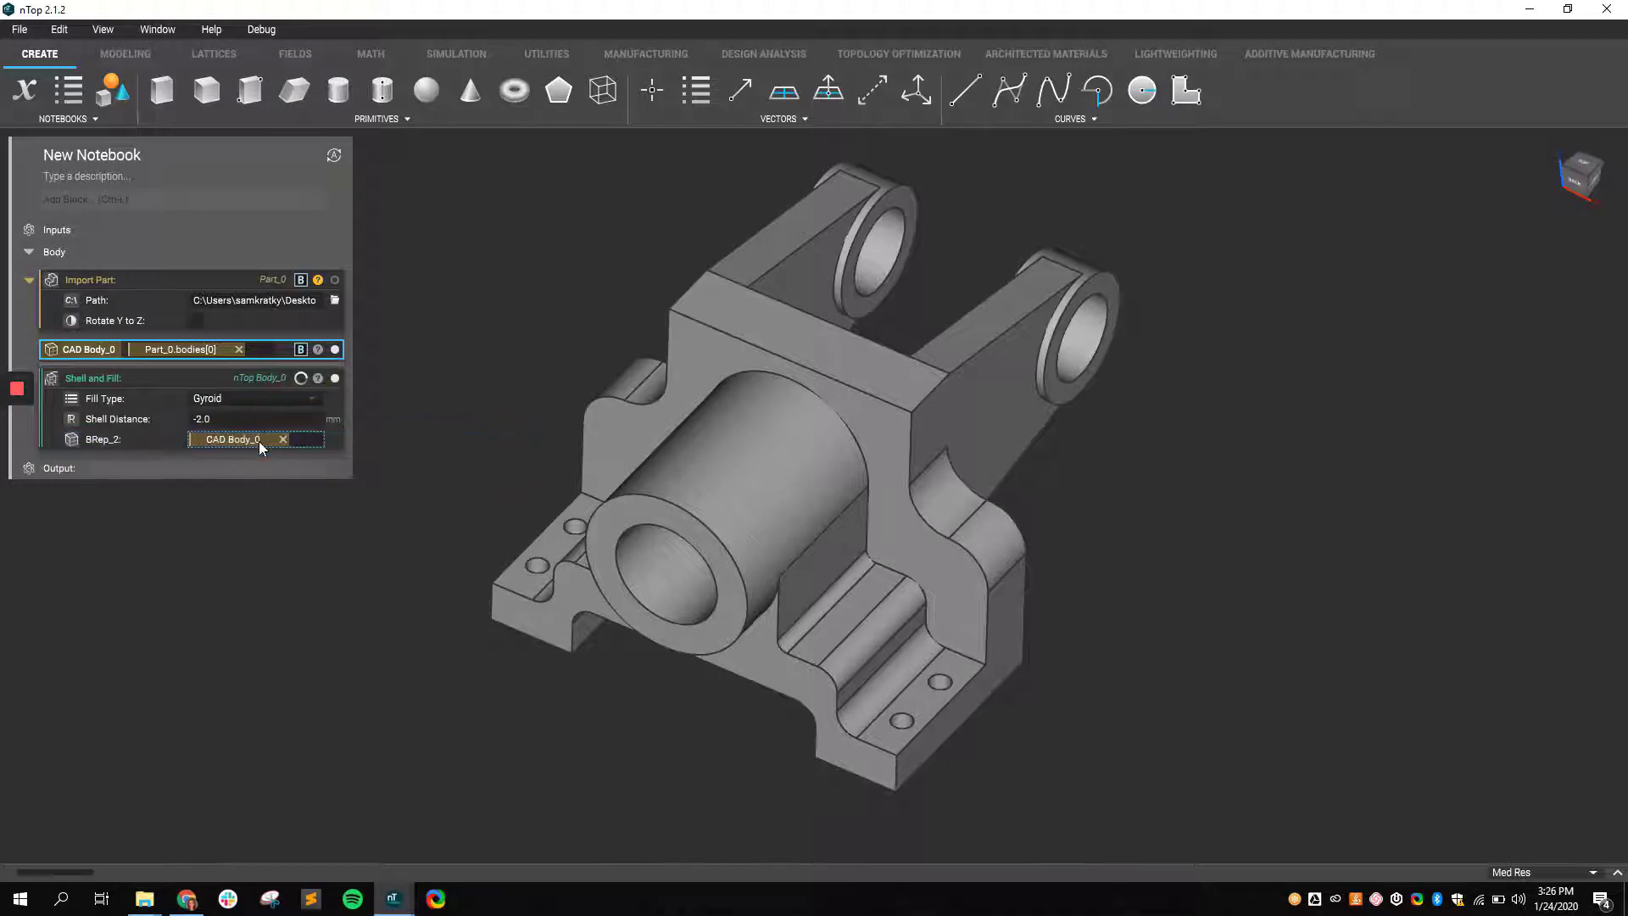
pyautogui.click(335, 349)
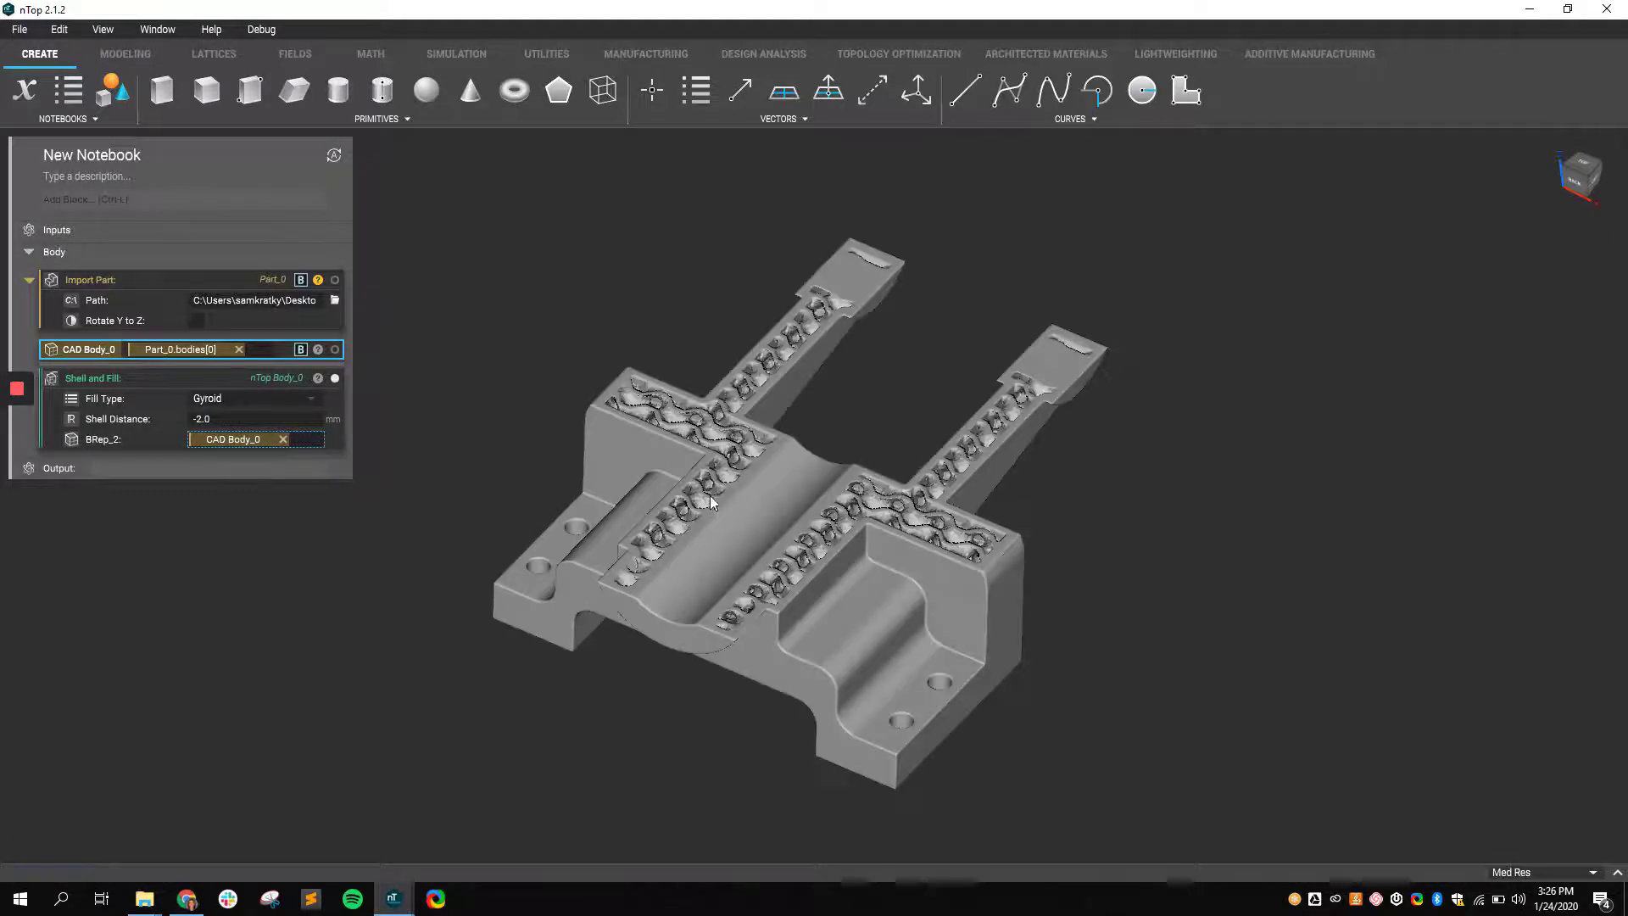
pyautogui.moveTo(761, 530); pyautogui.dragTo(766, 591, button='right')
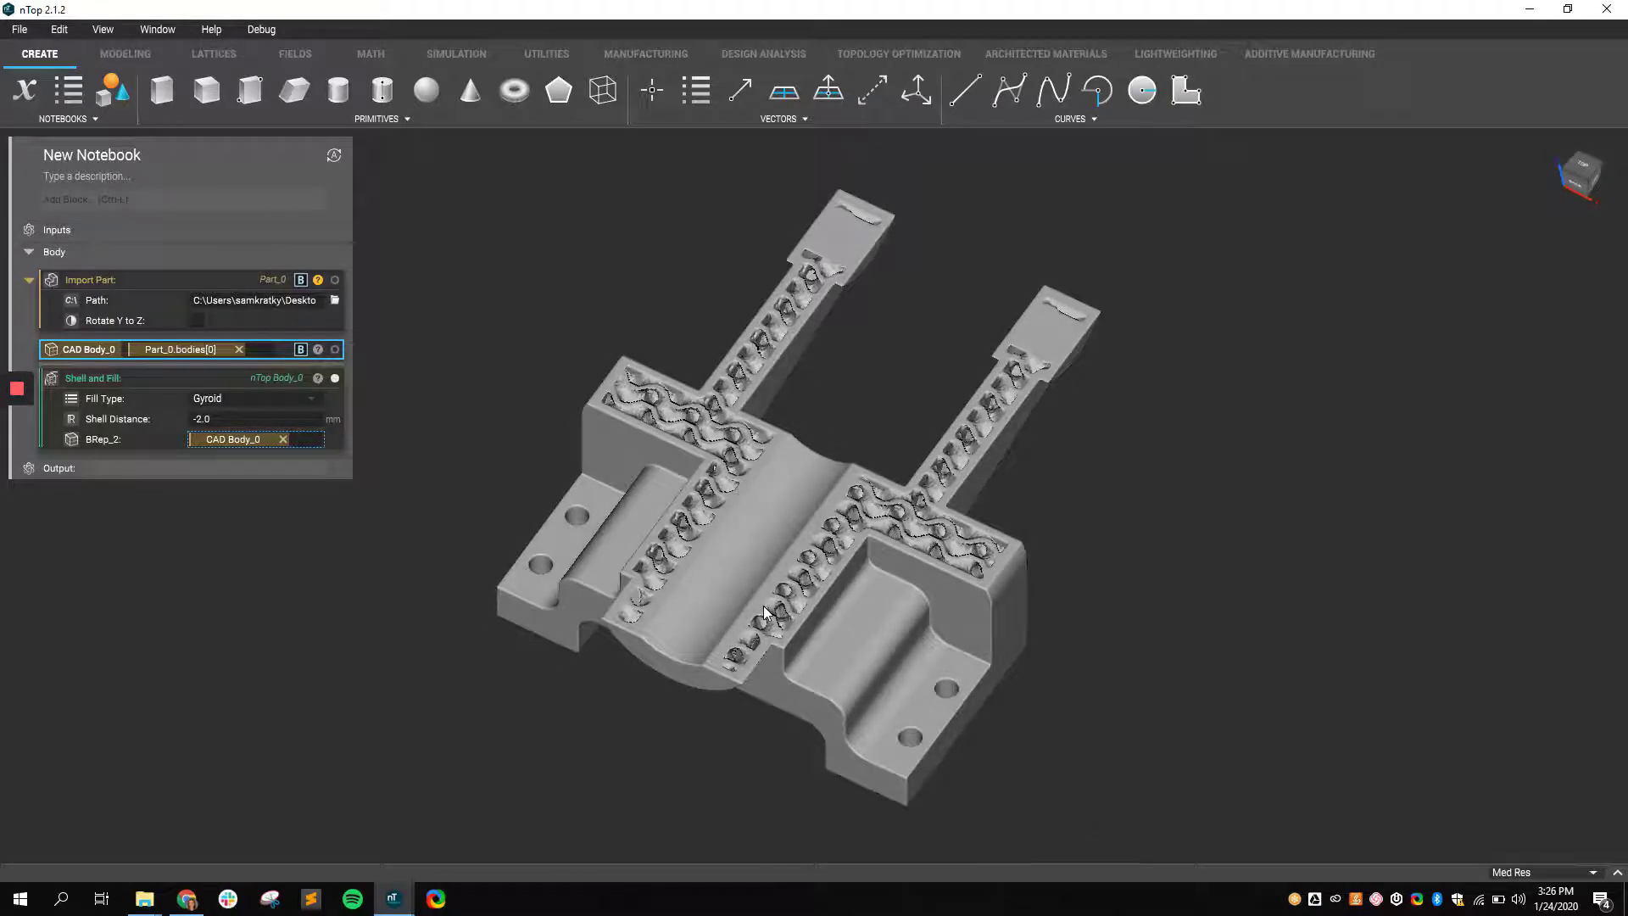
# - Switch to the Bracket TopOp notebook, hide the imported Bracket body and set the topology optimization result to iteration 31
pyautogui.moveTo(392, 899)
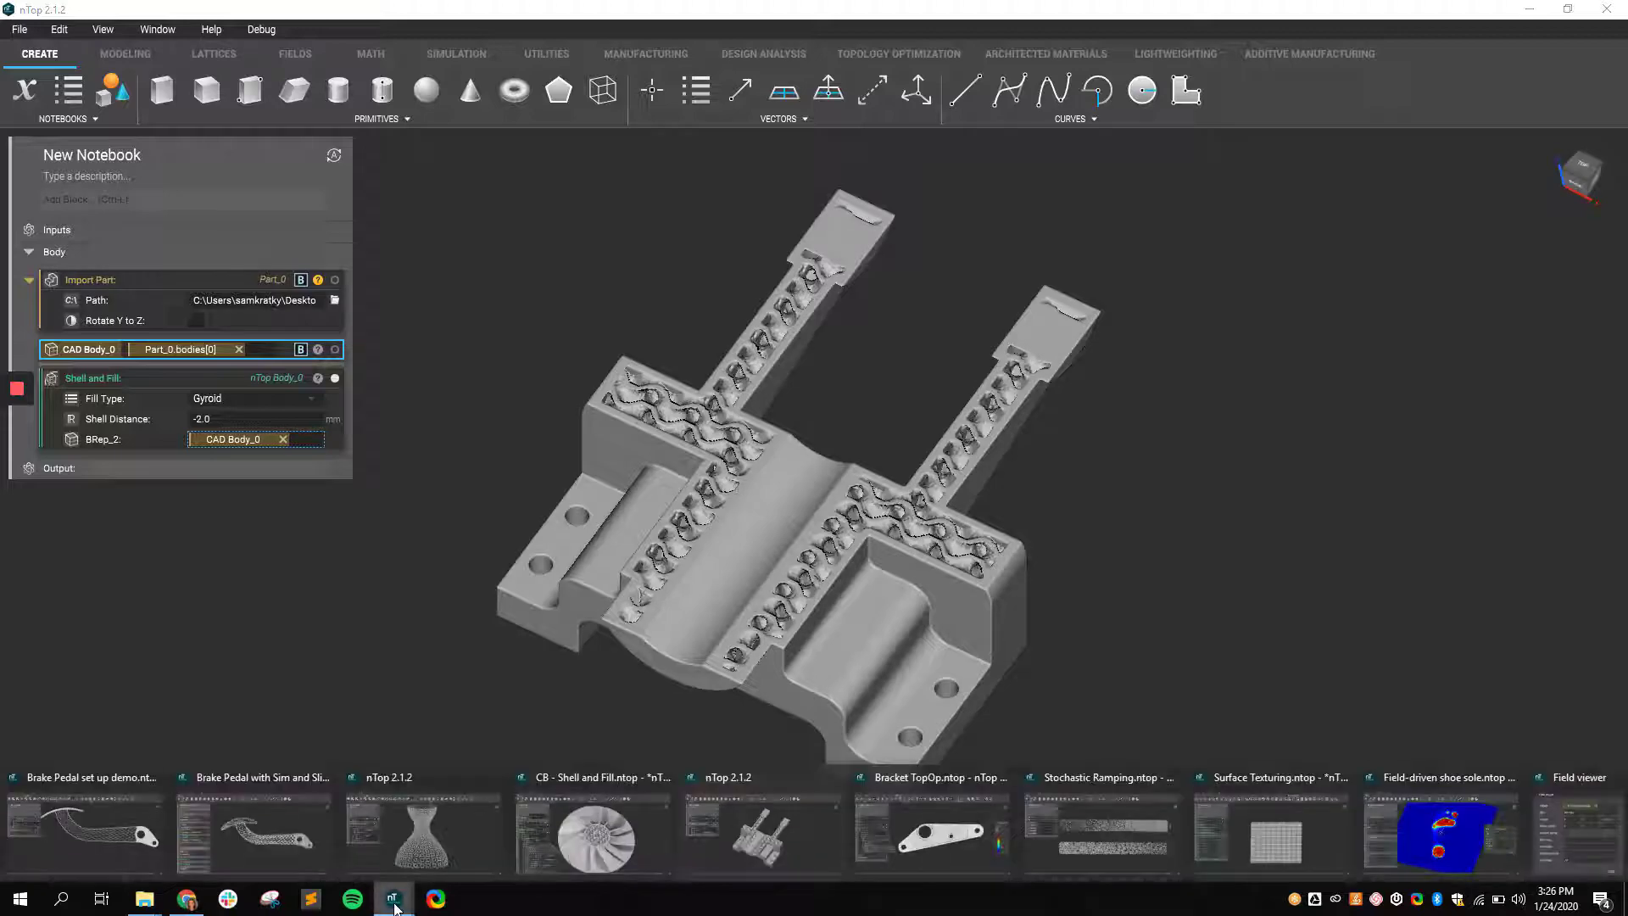
pyautogui.click(894, 826)
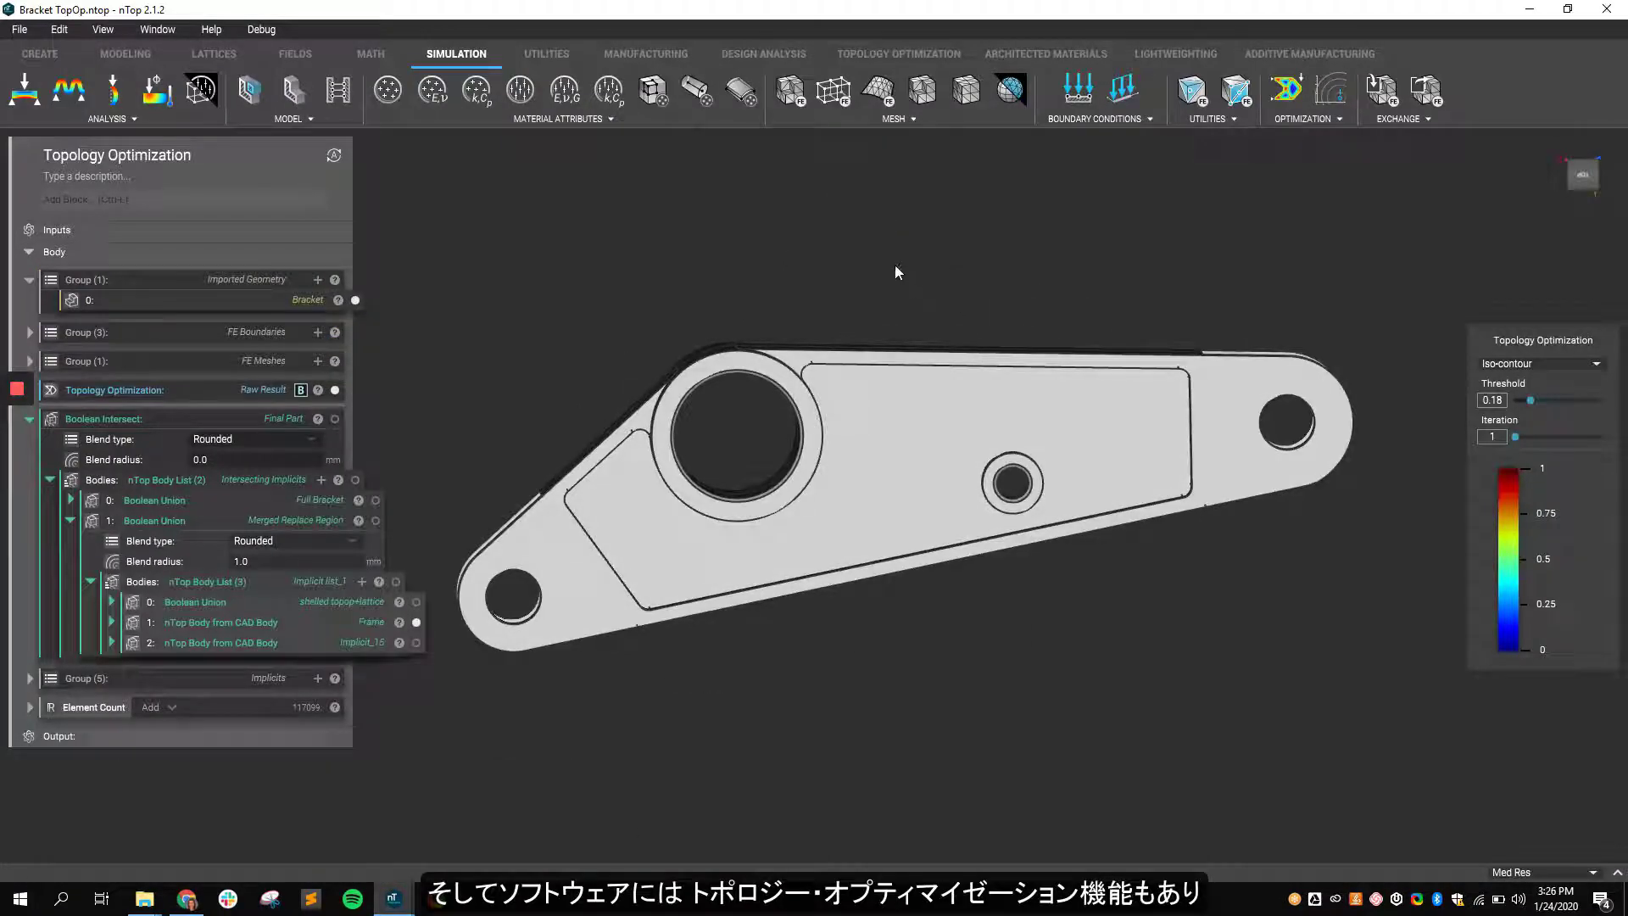
pyautogui.moveTo(894, 265)
pyautogui.mouseDown(button='right')
pyautogui.moveTo(909, 329)
pyautogui.moveTo(892, 429)
pyautogui.mouseUp(button='right')
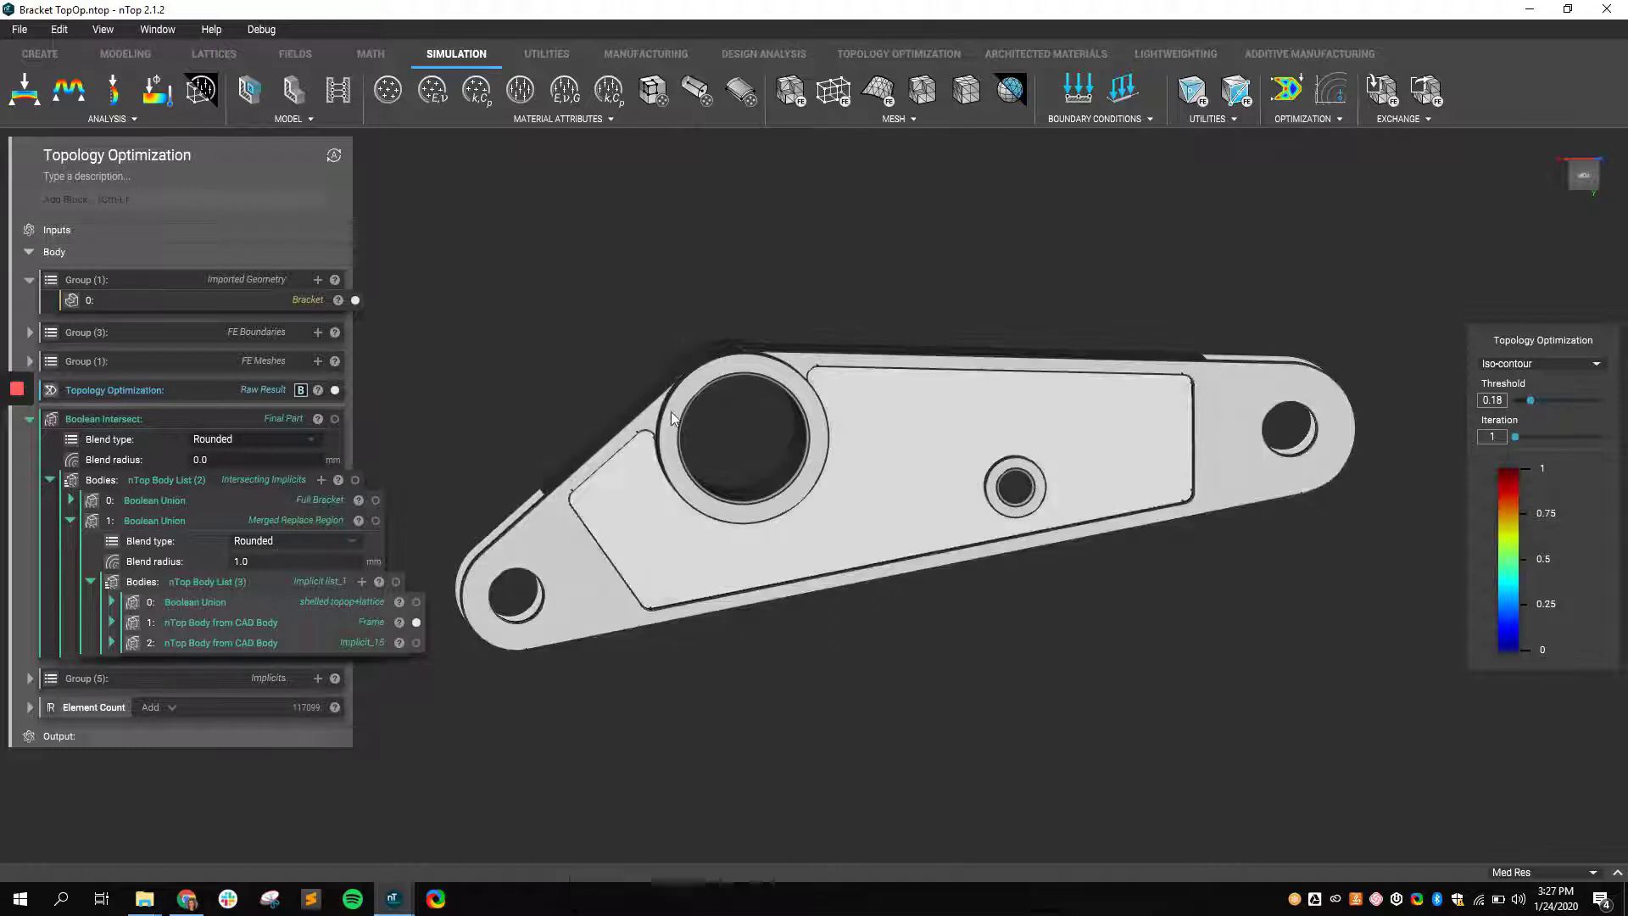
pyautogui.click(355, 301)
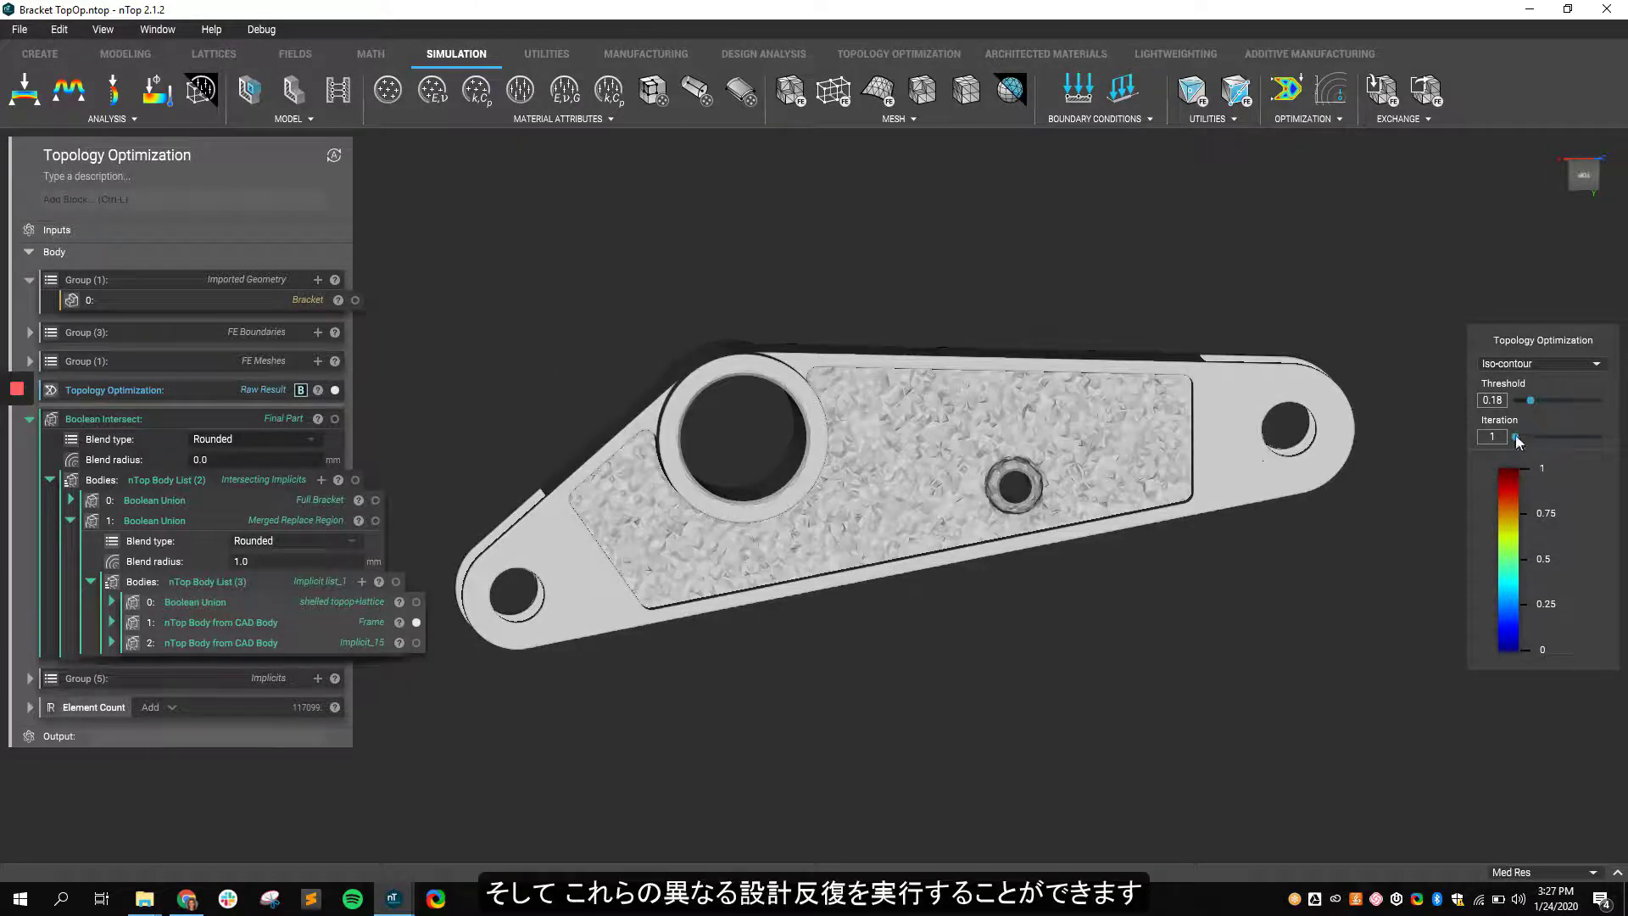
pyautogui.moveTo(1523, 435); pyautogui.dragTo(1619, 441)
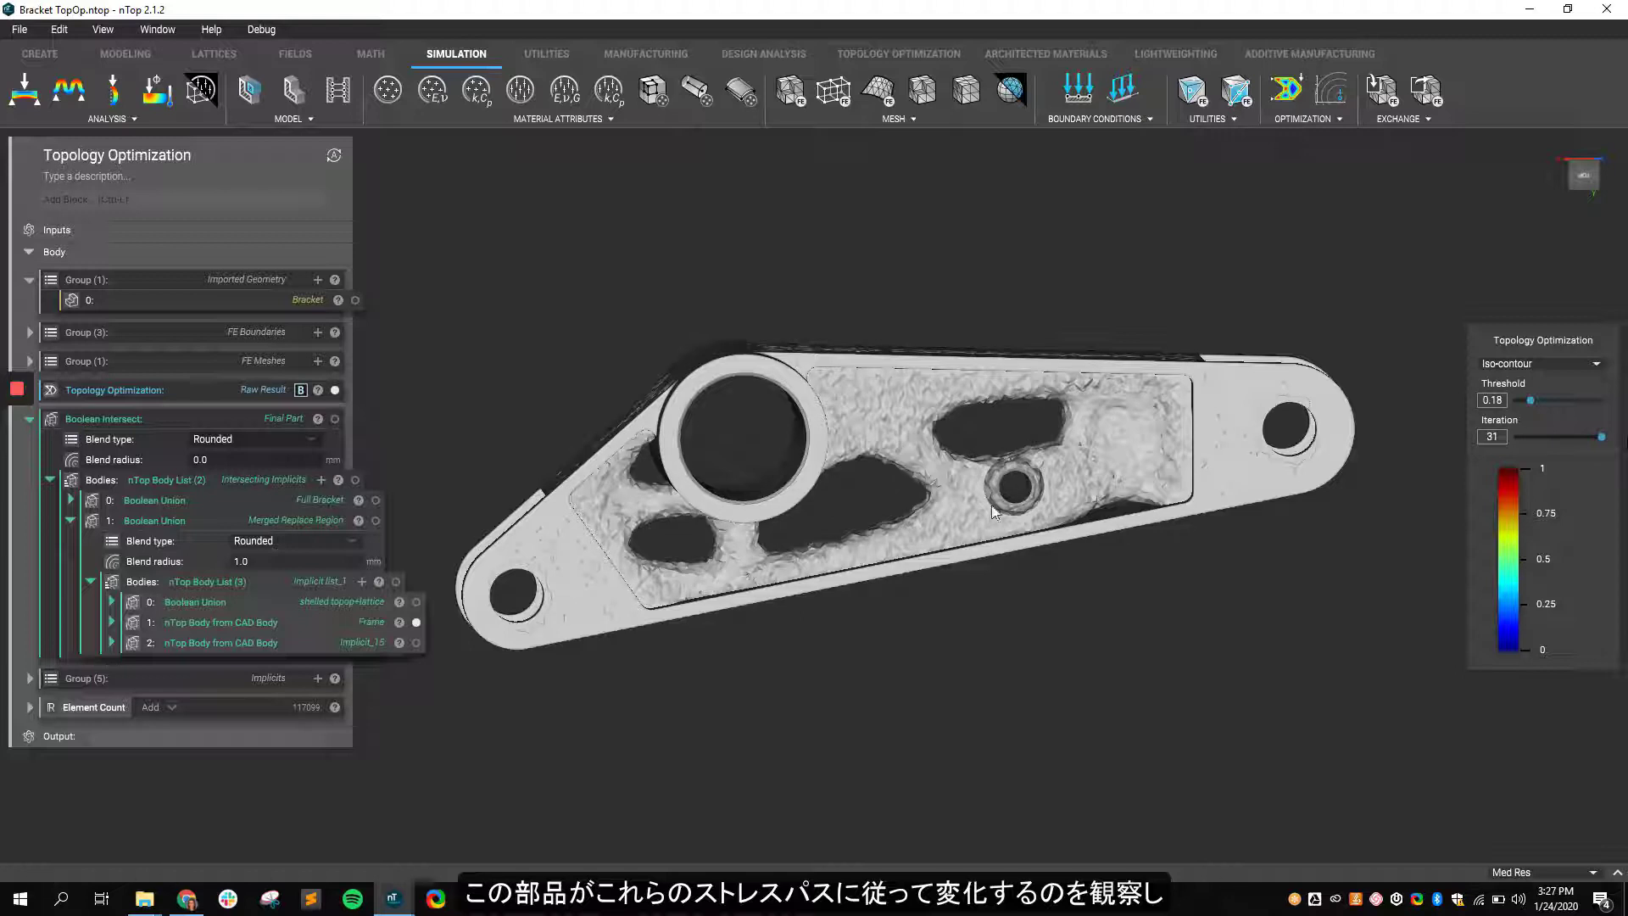
# - Examine the raw mesh surface of the topology-optimized bracket around its large bore and cut-out openings
pyautogui.scroll(1, 909, 548)
pyautogui.scroll(2, 892, 495)
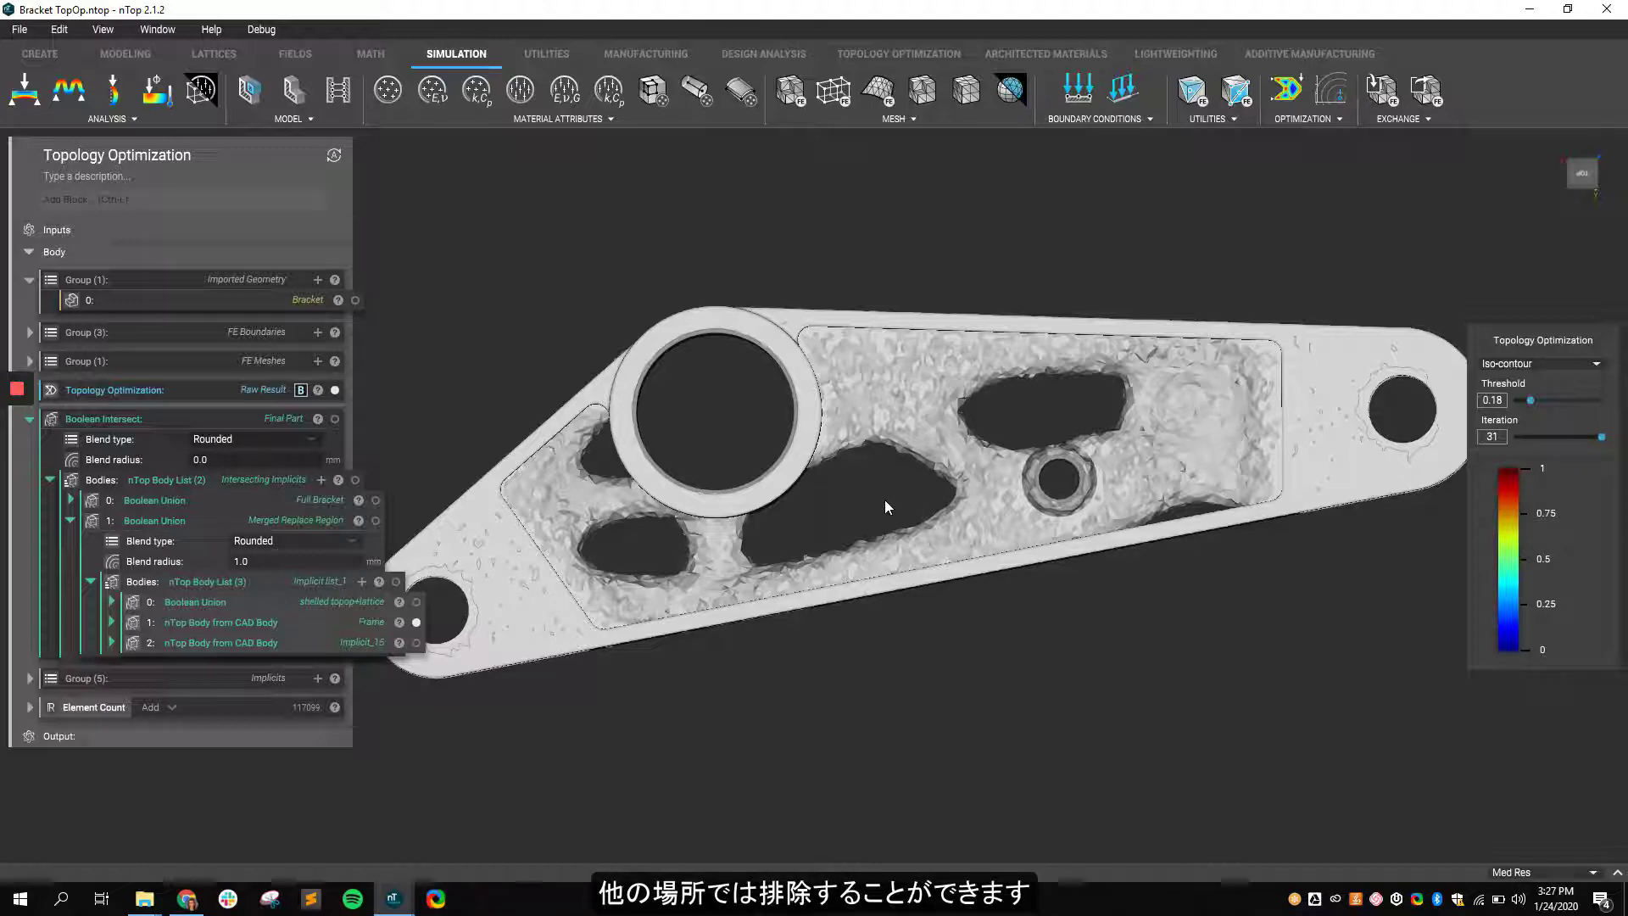
pyautogui.scroll(5, 943, 405)
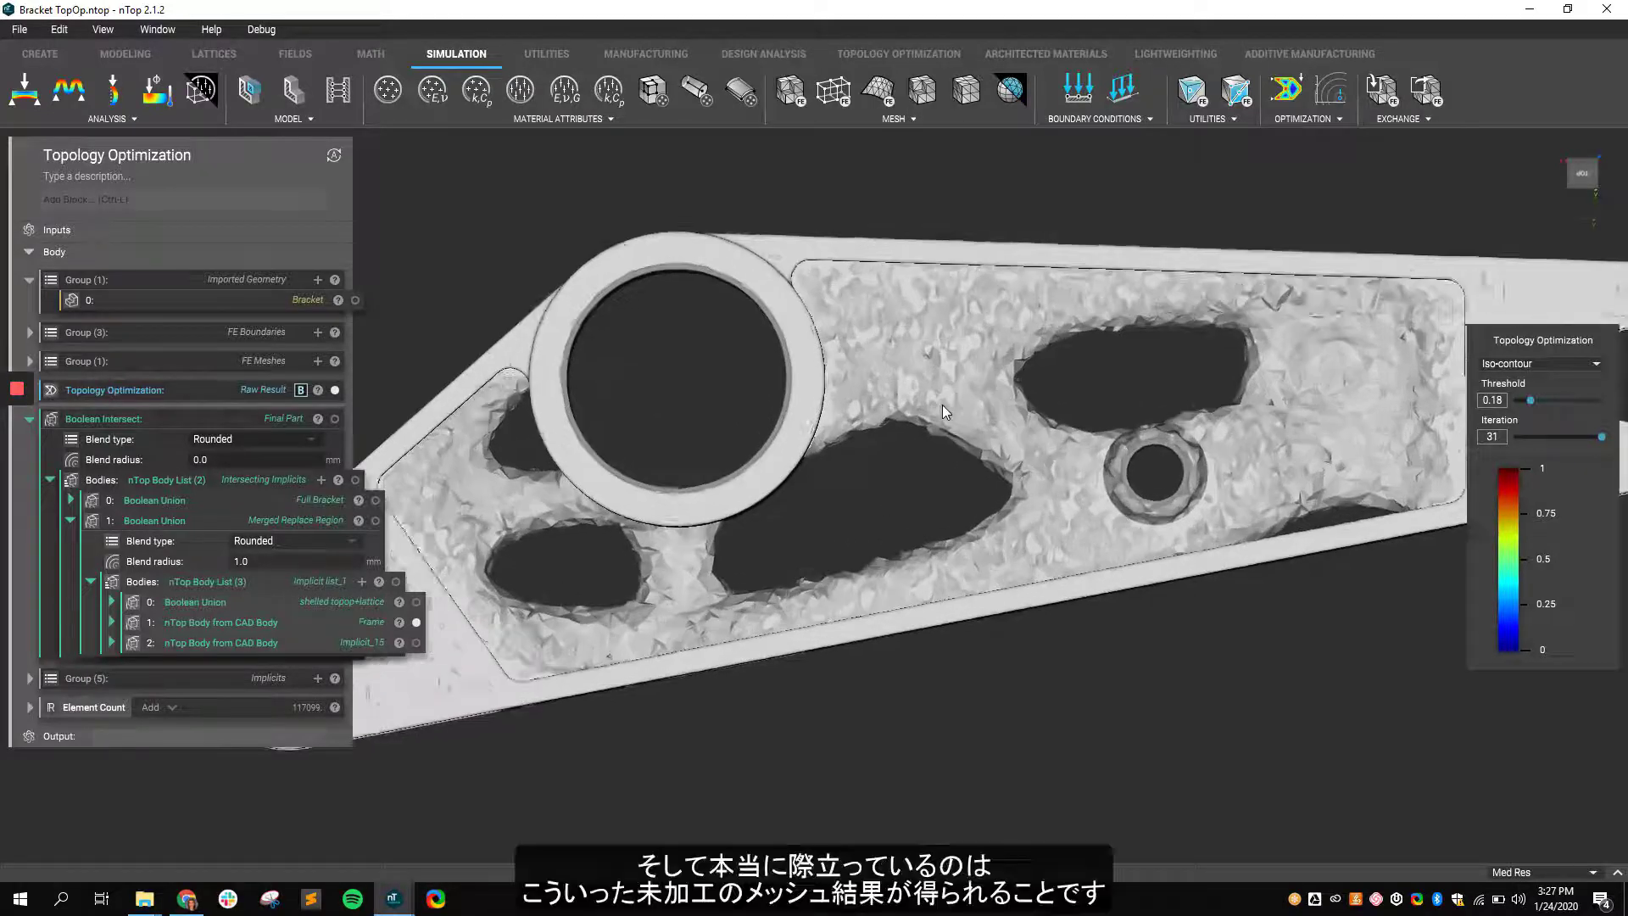
pyautogui.moveTo(933, 407); pyautogui.dragTo(894, 456, button='middle')
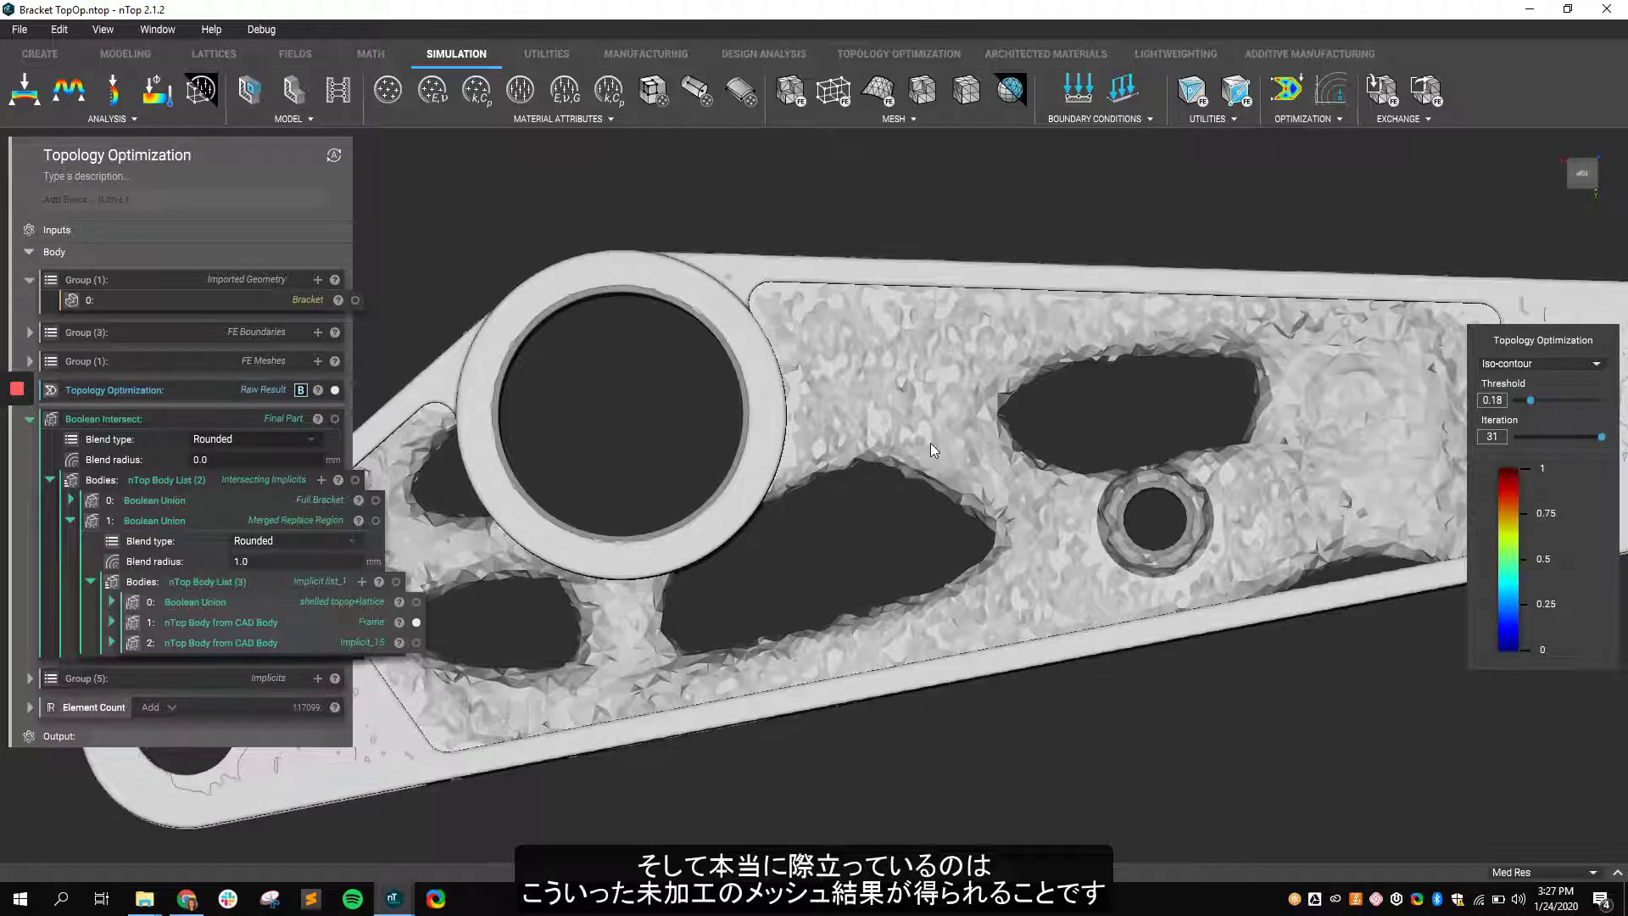
pyautogui.moveTo(954, 434); pyautogui.dragTo(1036, 371, button='right')
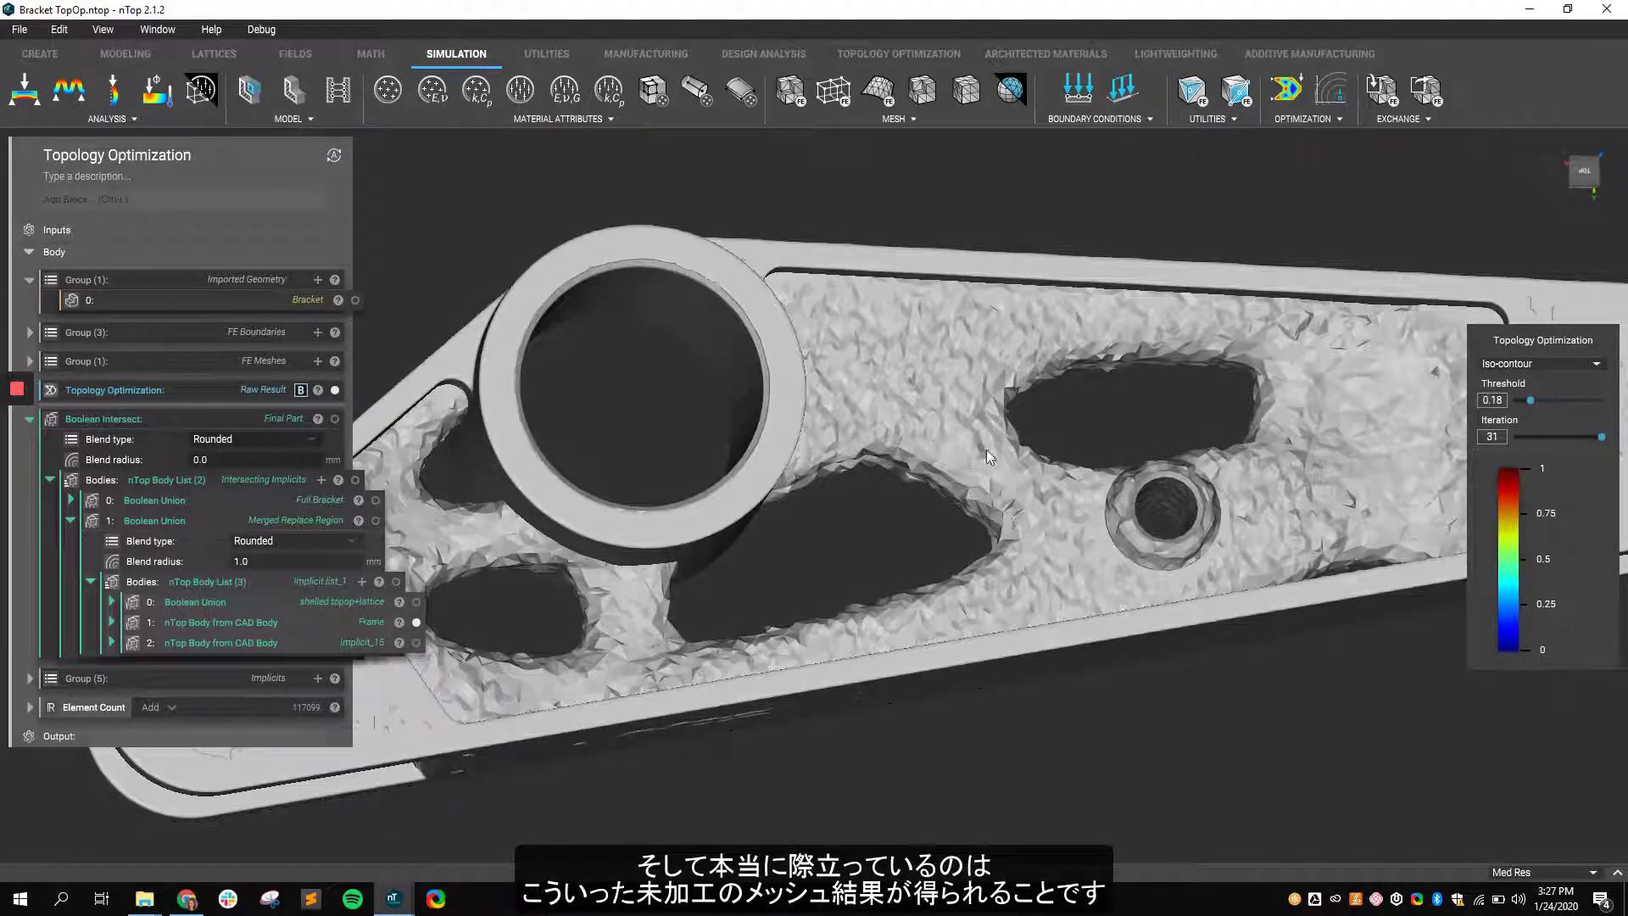
pyautogui.scroll(2, 933, 348)
pyautogui.scroll(1, 927, 349)
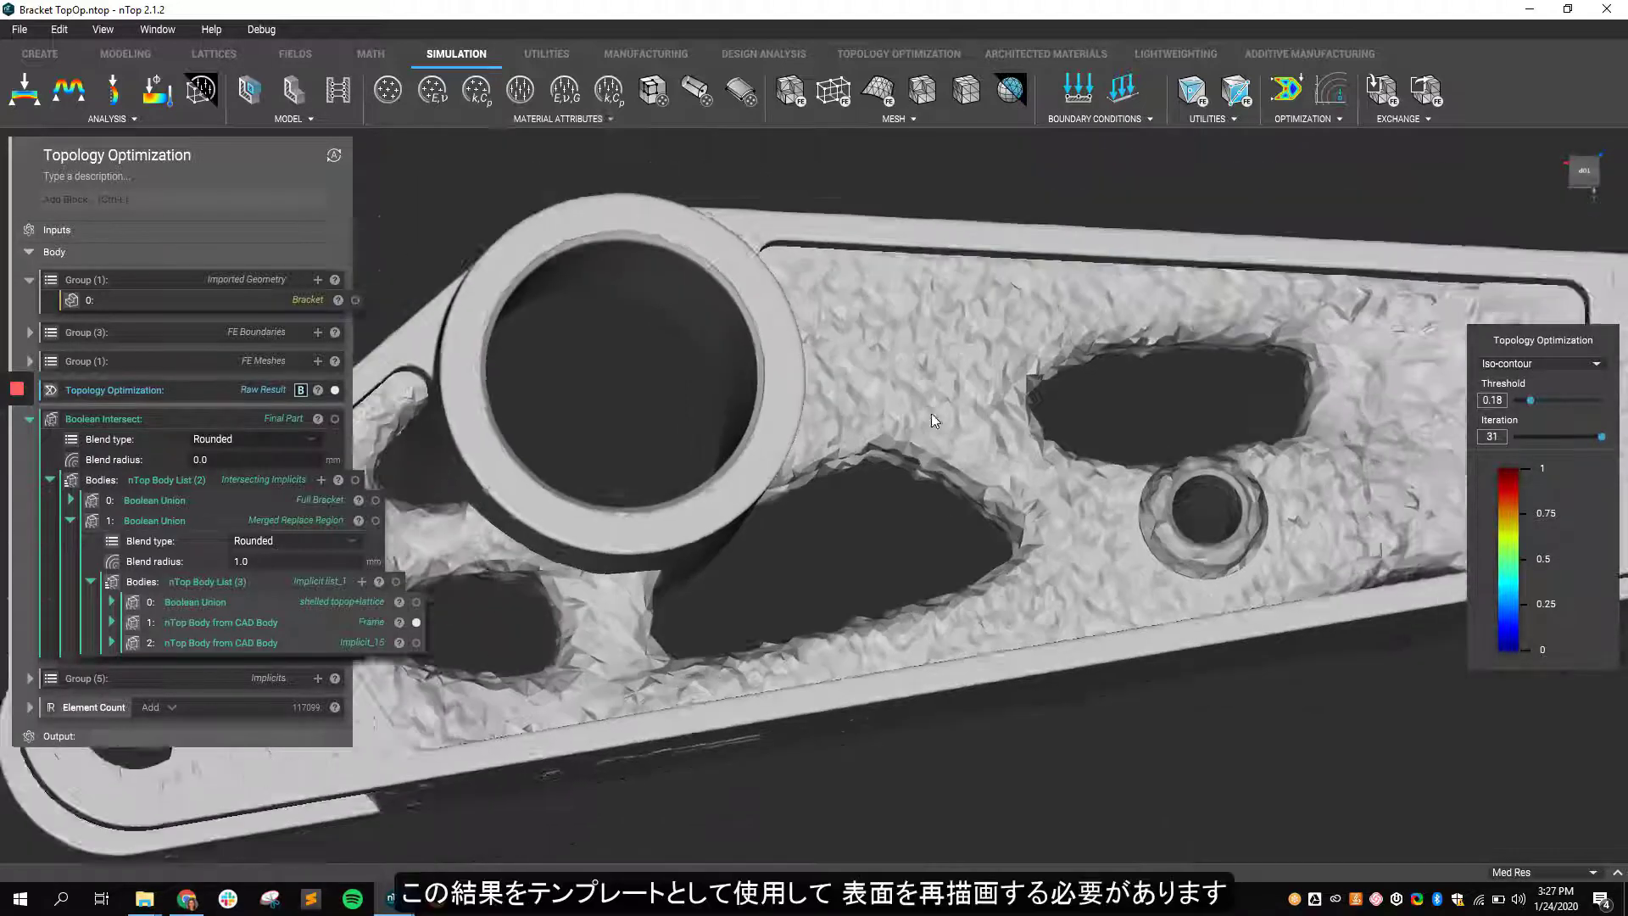
pyautogui.scroll(-3, 931, 414)
pyautogui.moveTo(933, 406); pyautogui.dragTo(942, 488, button='right')
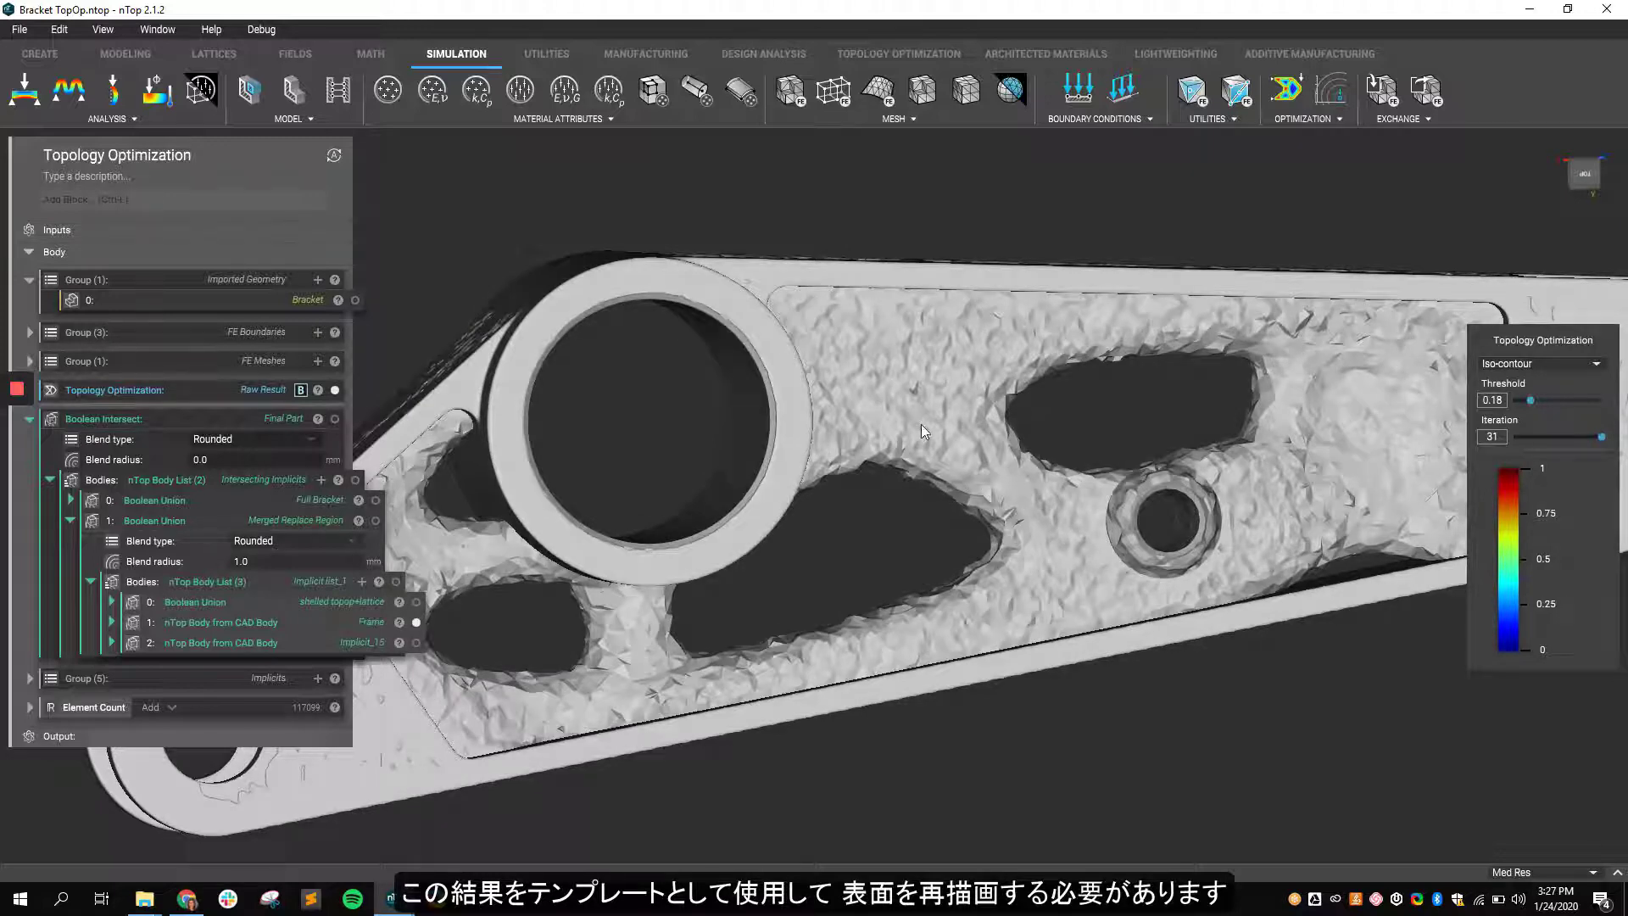
pyautogui.moveTo(905, 400); pyautogui.dragTo(883, 408, button='right')
pyautogui.scroll(-1, 885, 409)
pyautogui.scroll(-2, 886, 409)
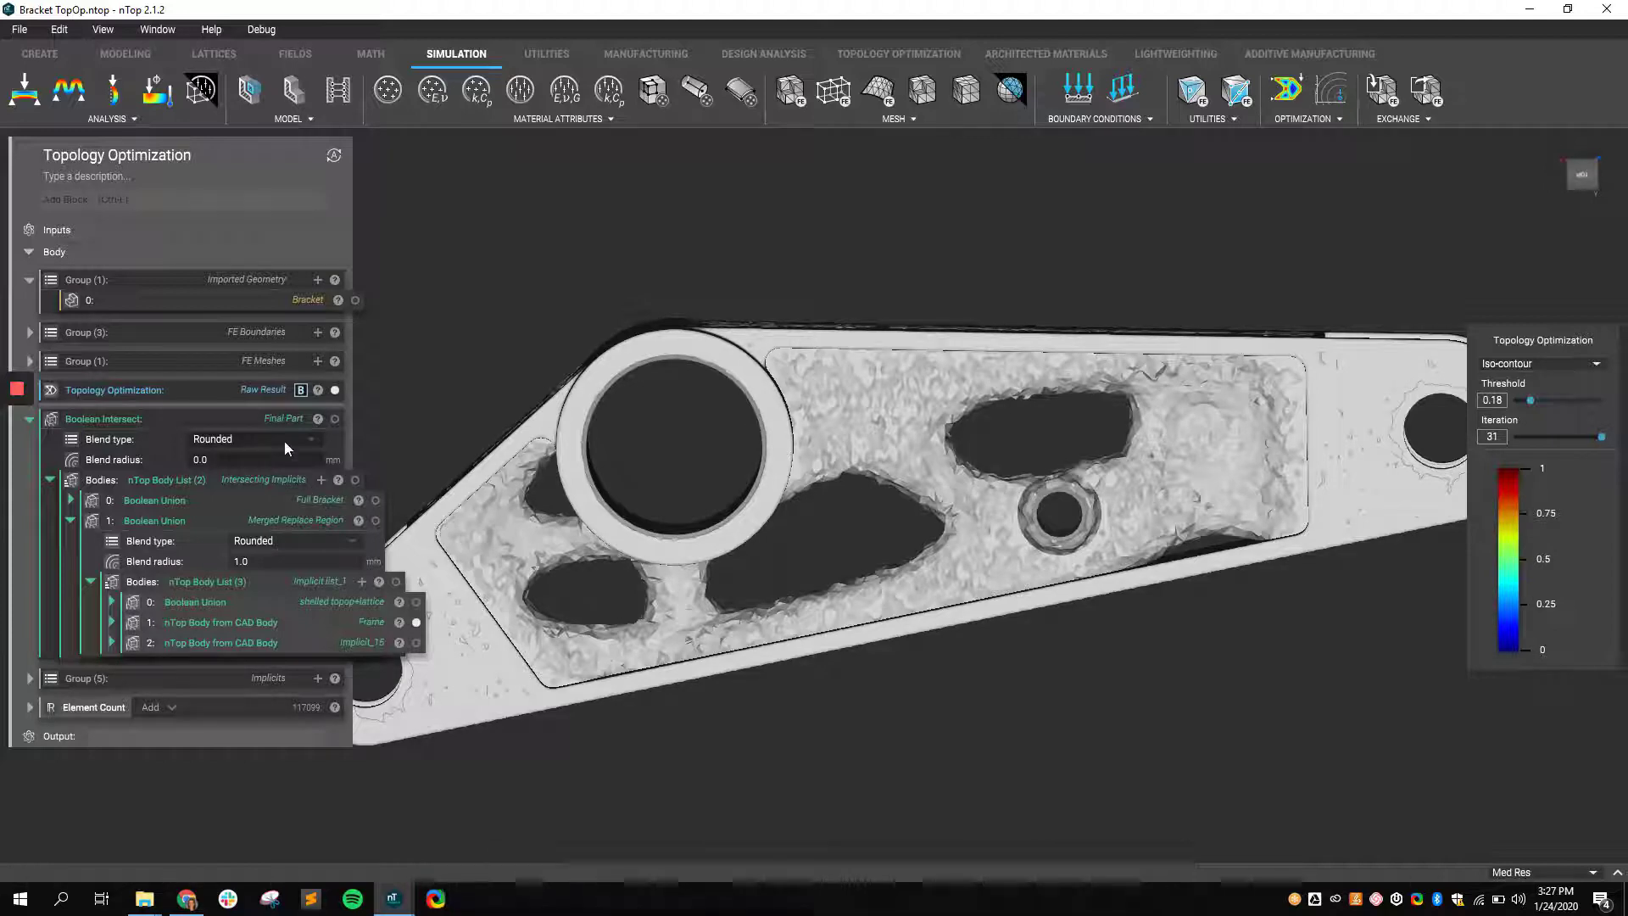
# - Show the Final Part Boolean Intersect body instead of the raw topology optimization result and examine its surfaces
pyautogui.click(261, 425)
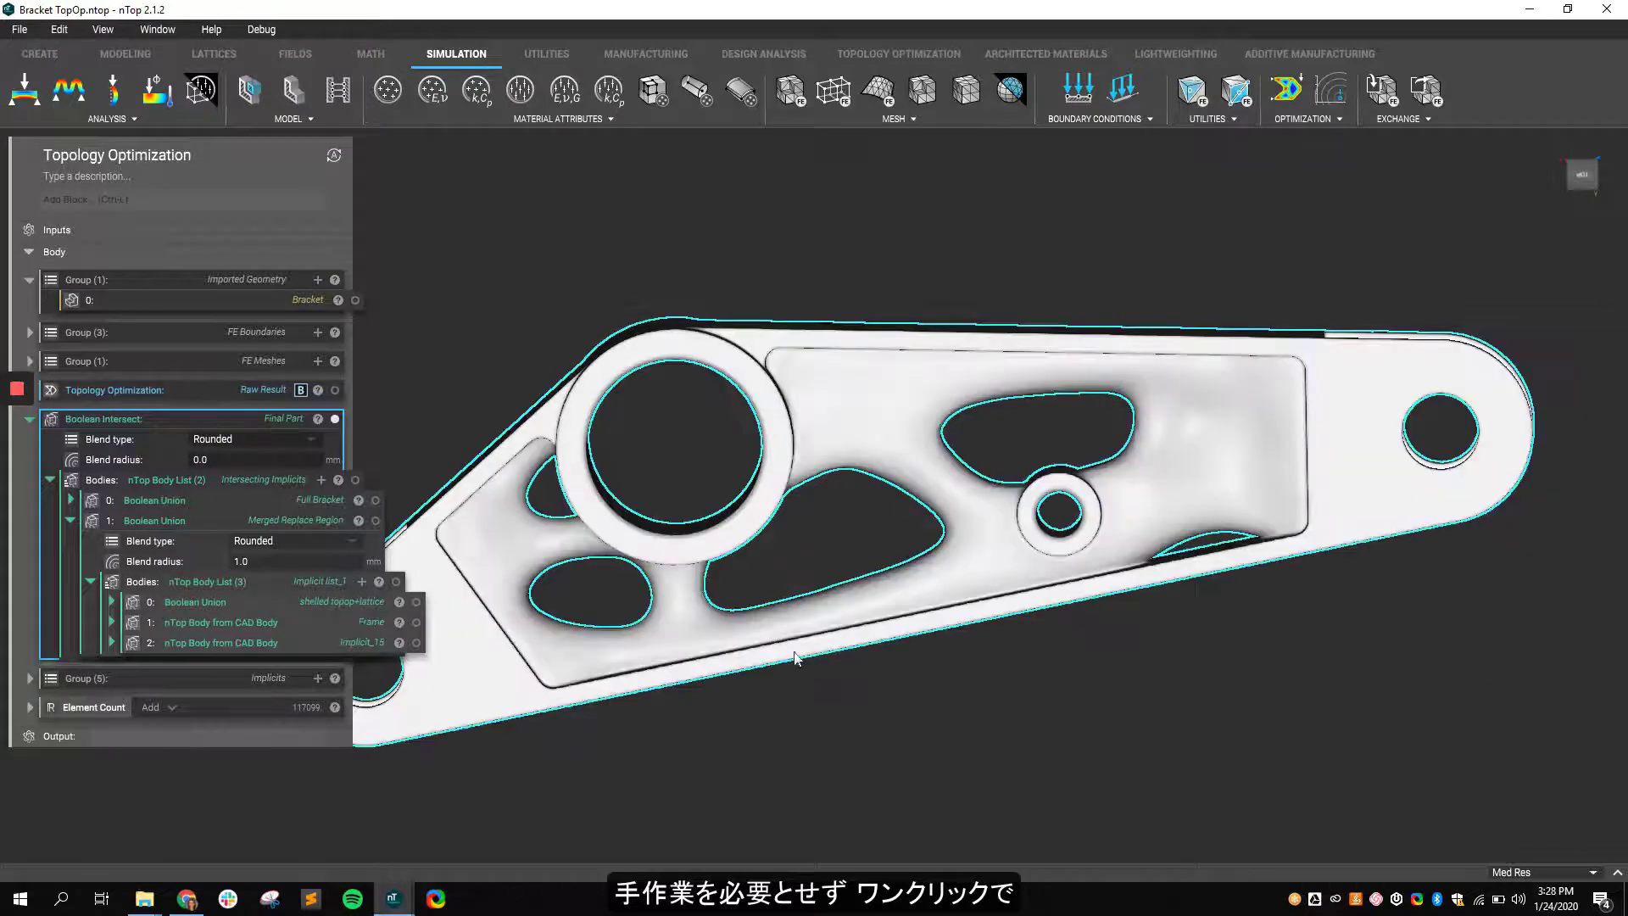
pyautogui.click(809, 681)
pyautogui.moveTo(810, 681)
pyautogui.mouseDown(button='right')
pyautogui.moveTo(912, 570)
pyautogui.moveTo(858, 594)
pyautogui.moveTo(848, 684)
pyautogui.moveTo(874, 734)
pyautogui.moveTo(926, 727)
pyautogui.moveTo(832, 705)
pyautogui.moveTo(819, 654)
pyautogui.moveTo(834, 521)
pyautogui.moveTo(833, 641)
pyautogui.moveTo(898, 702)
pyautogui.moveTo(905, 749)
pyautogui.moveTo(829, 668)
pyautogui.mouseUp(button='right')
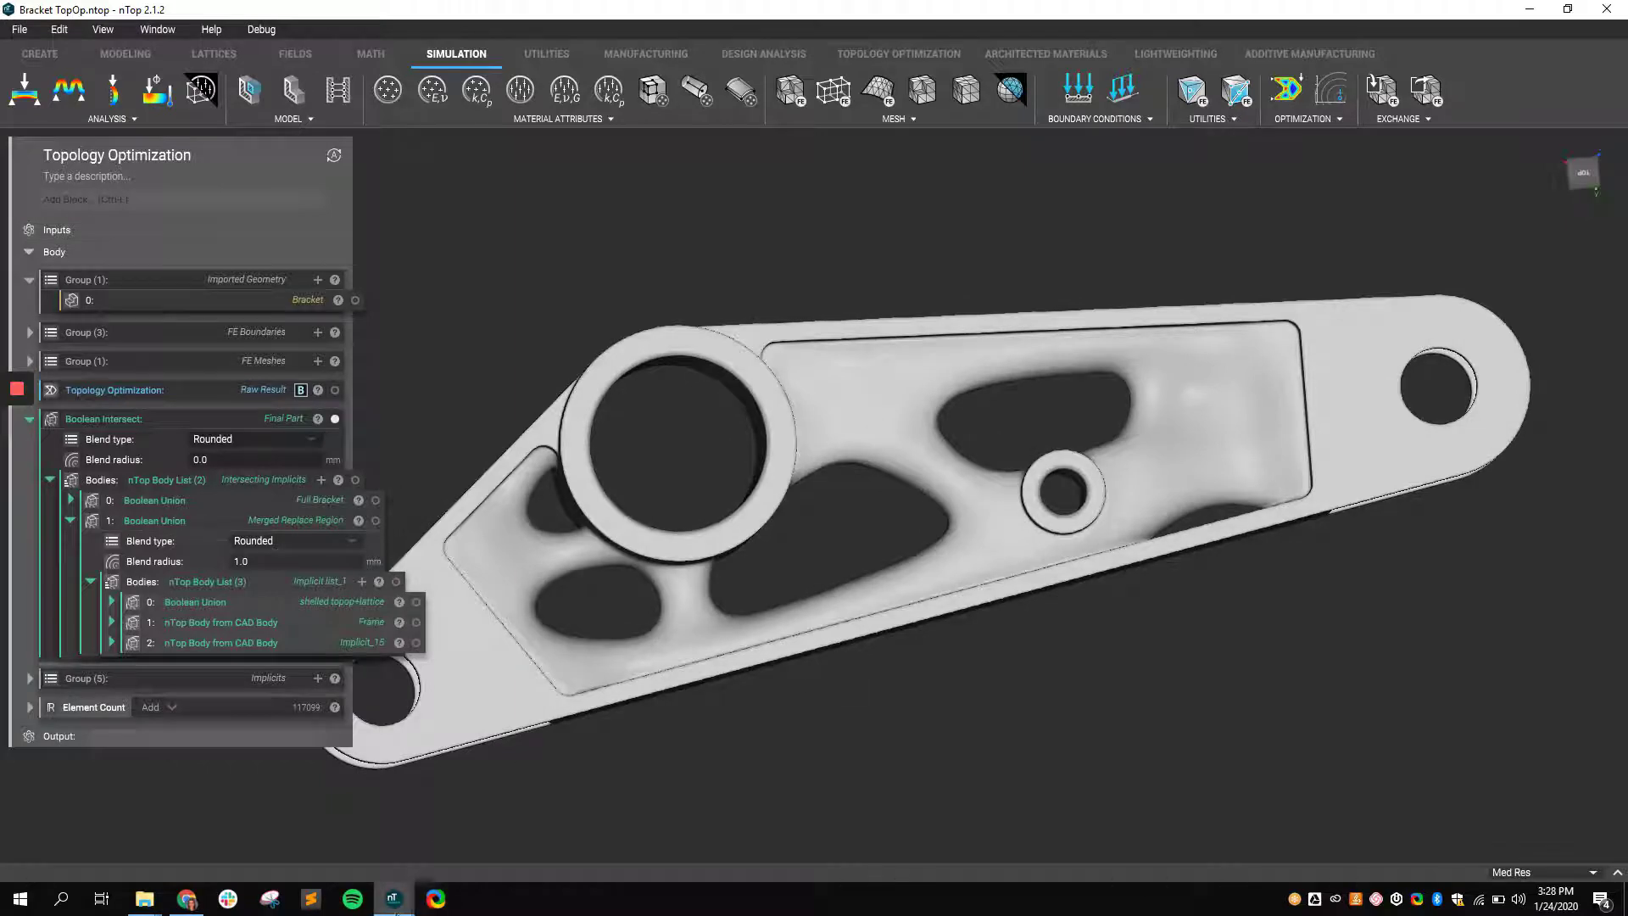
# - Switch to the Stochastic Ramping notebook and examine how pore size and strut thickness vary along the two trabecular lattices relative to the plane
pyautogui.click(390, 906)
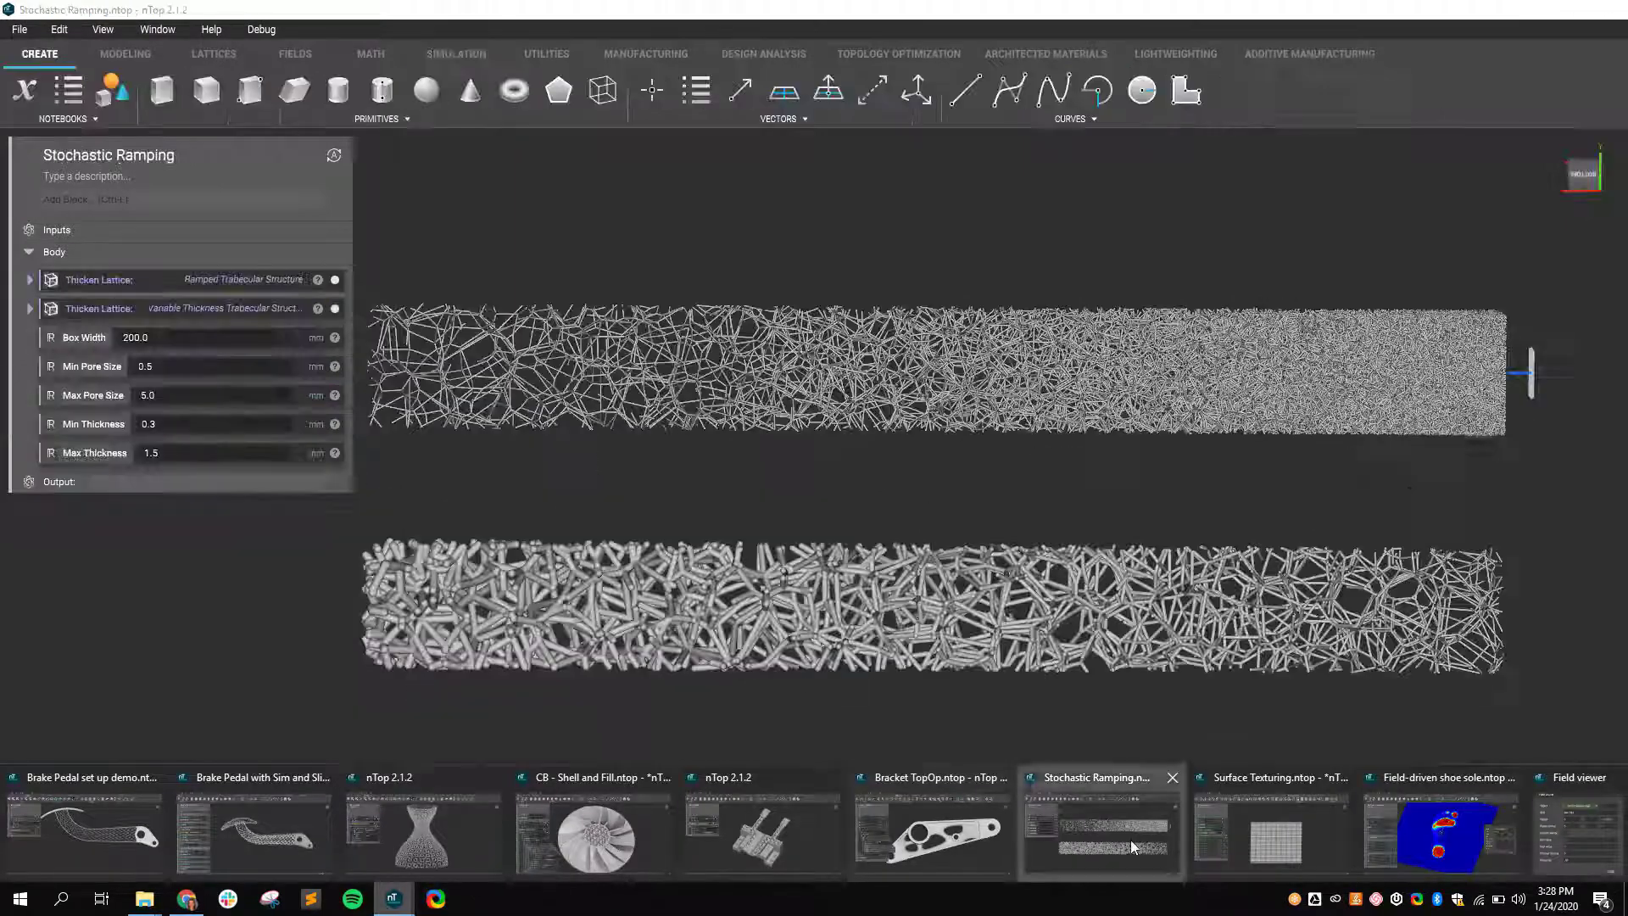
pyautogui.click(1131, 840)
pyautogui.scroll(-1, 899, 455)
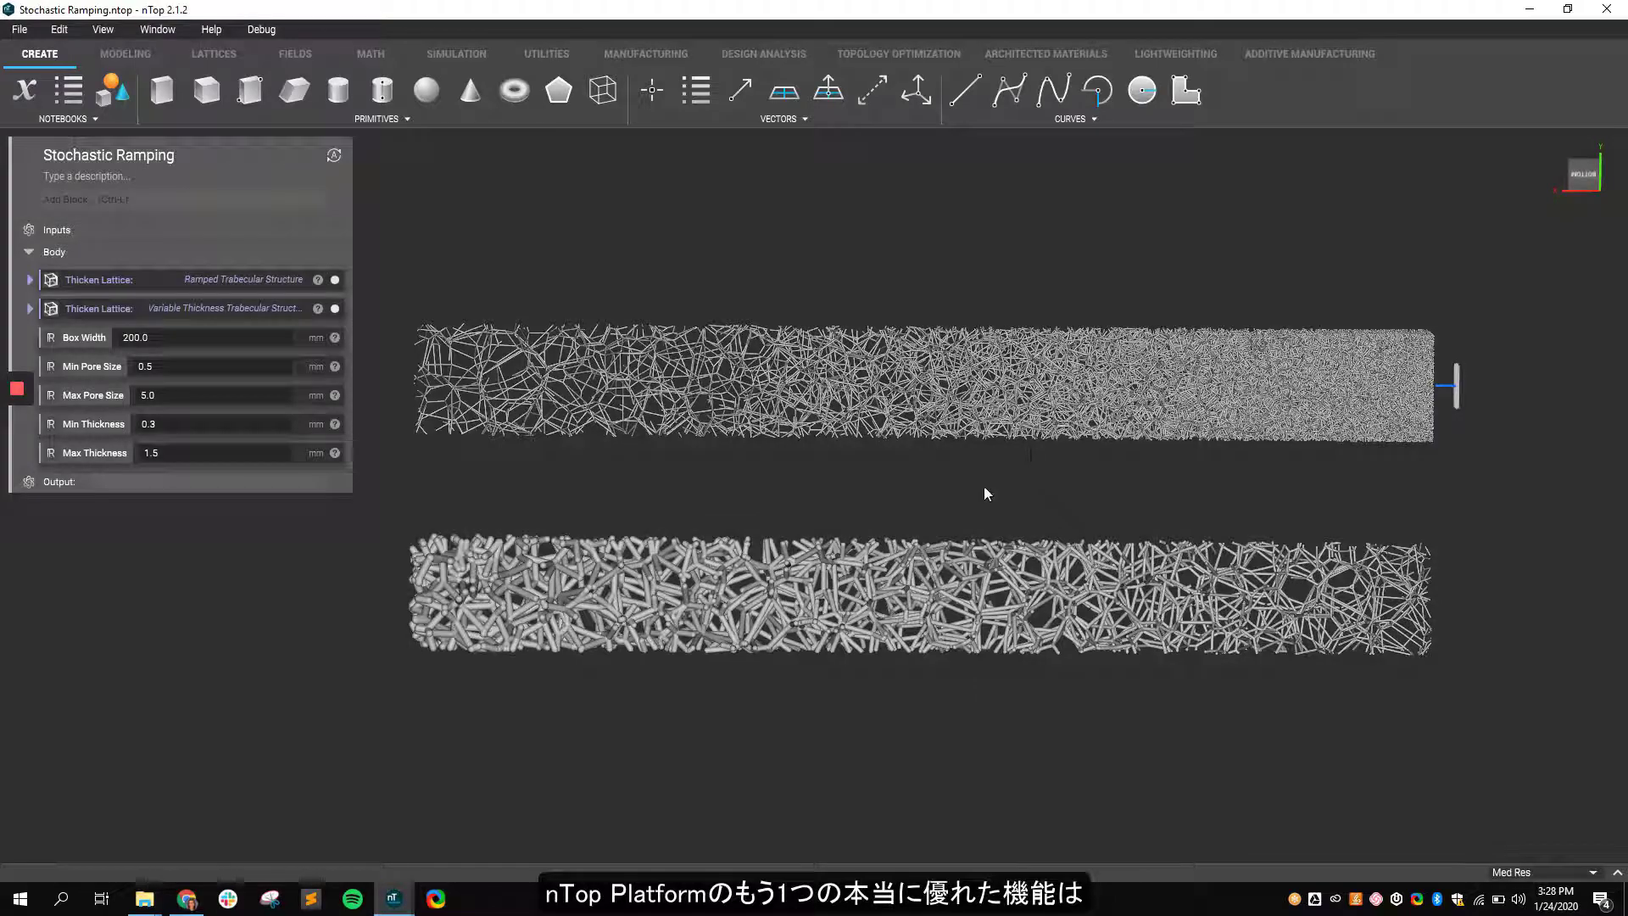
pyautogui.moveTo(997, 468)
pyautogui.mouseDown(button='right')
pyautogui.moveTo(995, 502)
pyautogui.moveTo(1028, 481)
pyautogui.moveTo(997, 486)
pyautogui.moveTo(984, 469)
pyautogui.mouseUp(button='right')
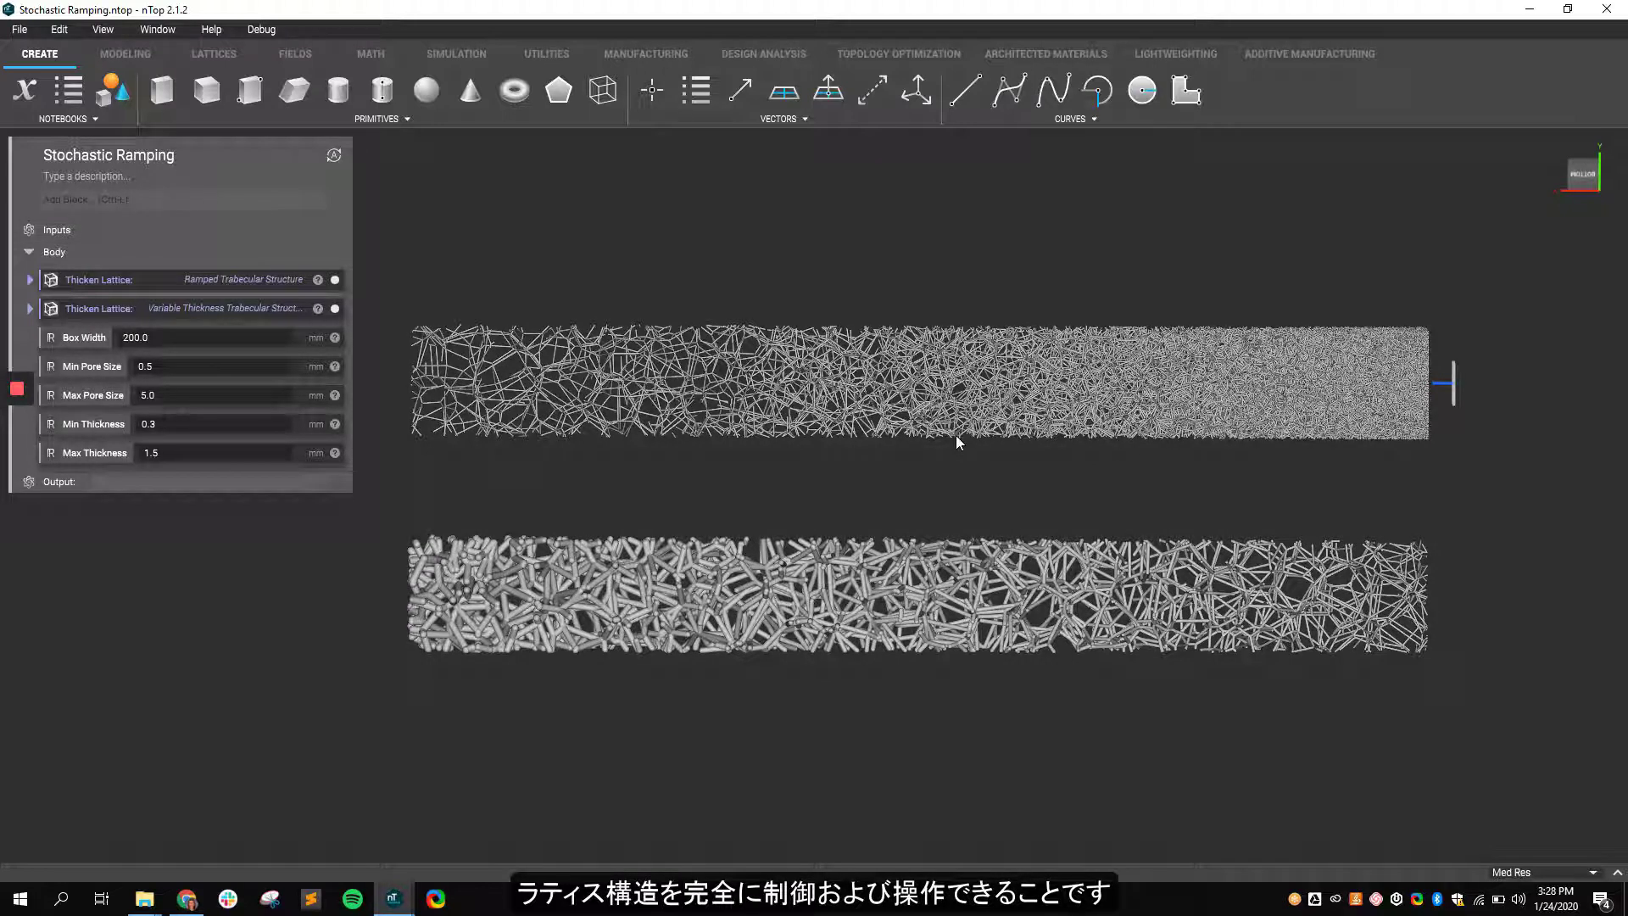
pyautogui.moveTo(1194, 425); pyautogui.dragTo(1156, 437, button='right')
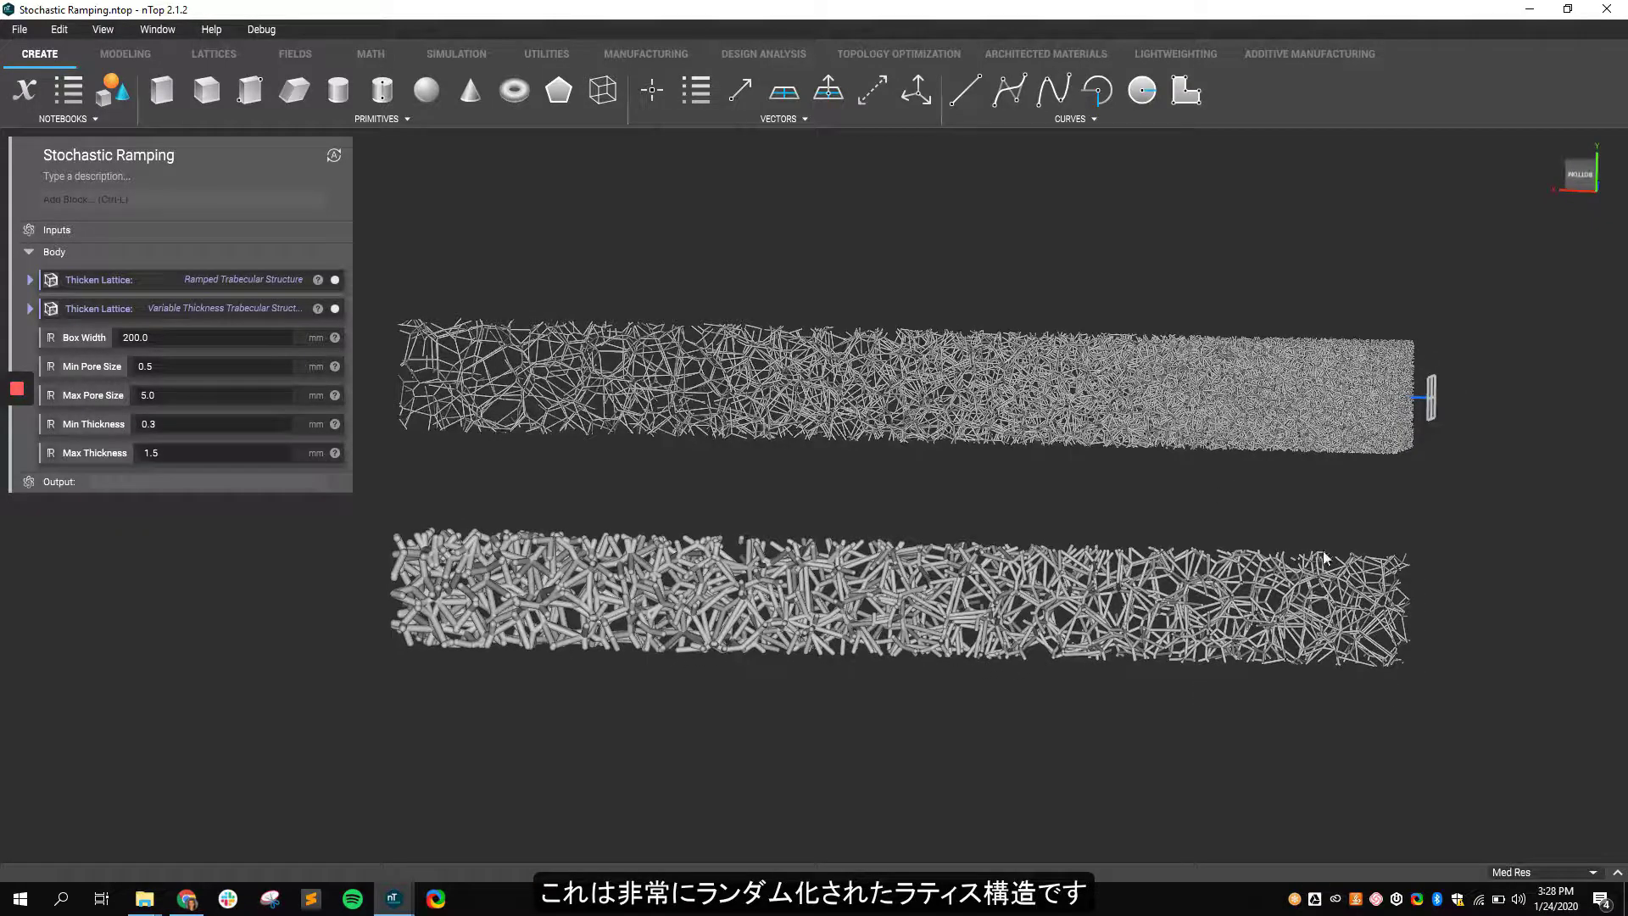
pyautogui.moveTo(894, 499)
pyautogui.mouseDown(button='right')
pyautogui.moveTo(961, 500)
pyautogui.moveTo(951, 522)
pyautogui.moveTo(904, 506)
pyautogui.mouseUp(button='right')
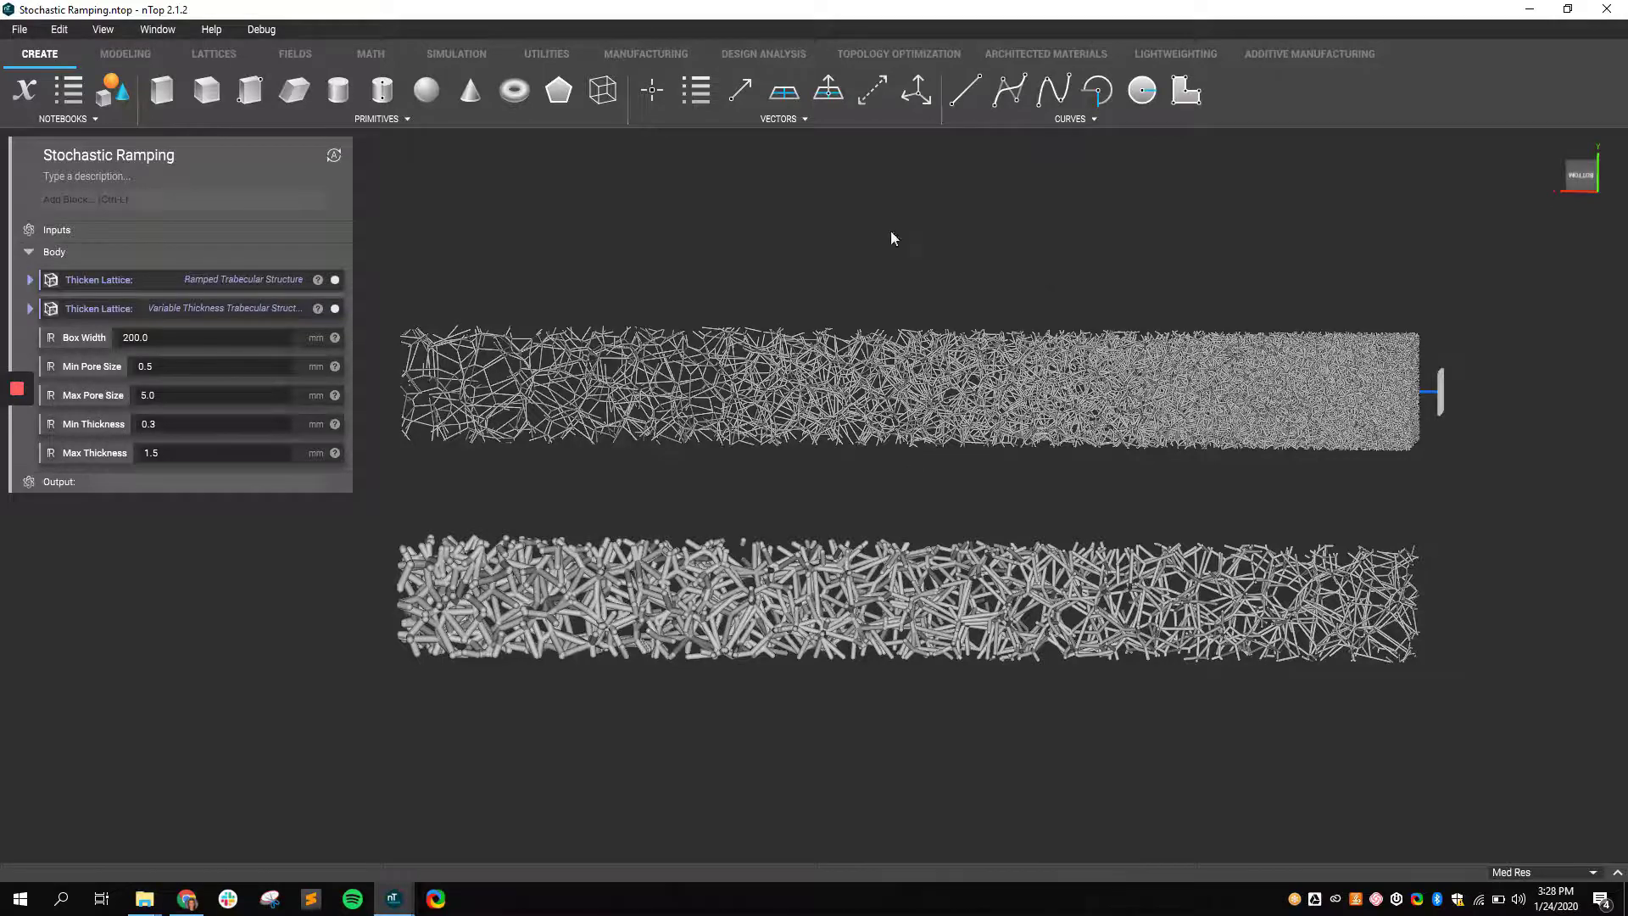
pyautogui.scroll(3, 1336, 424)
pyautogui.scroll(-4, 1391, 404)
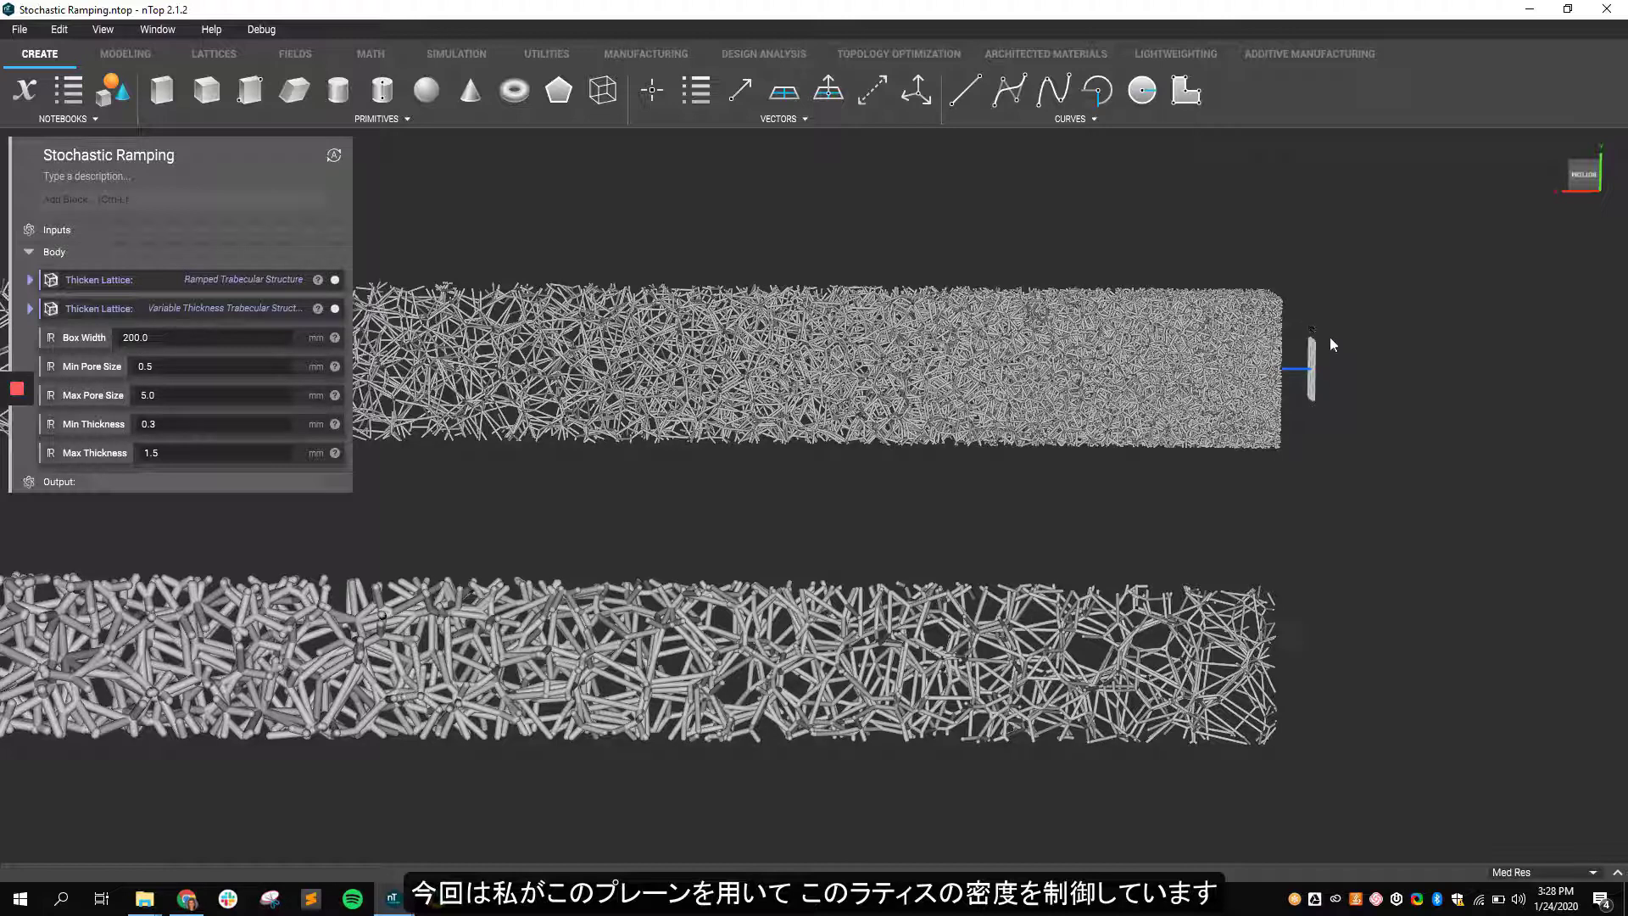
pyautogui.scroll(-2, 1301, 370)
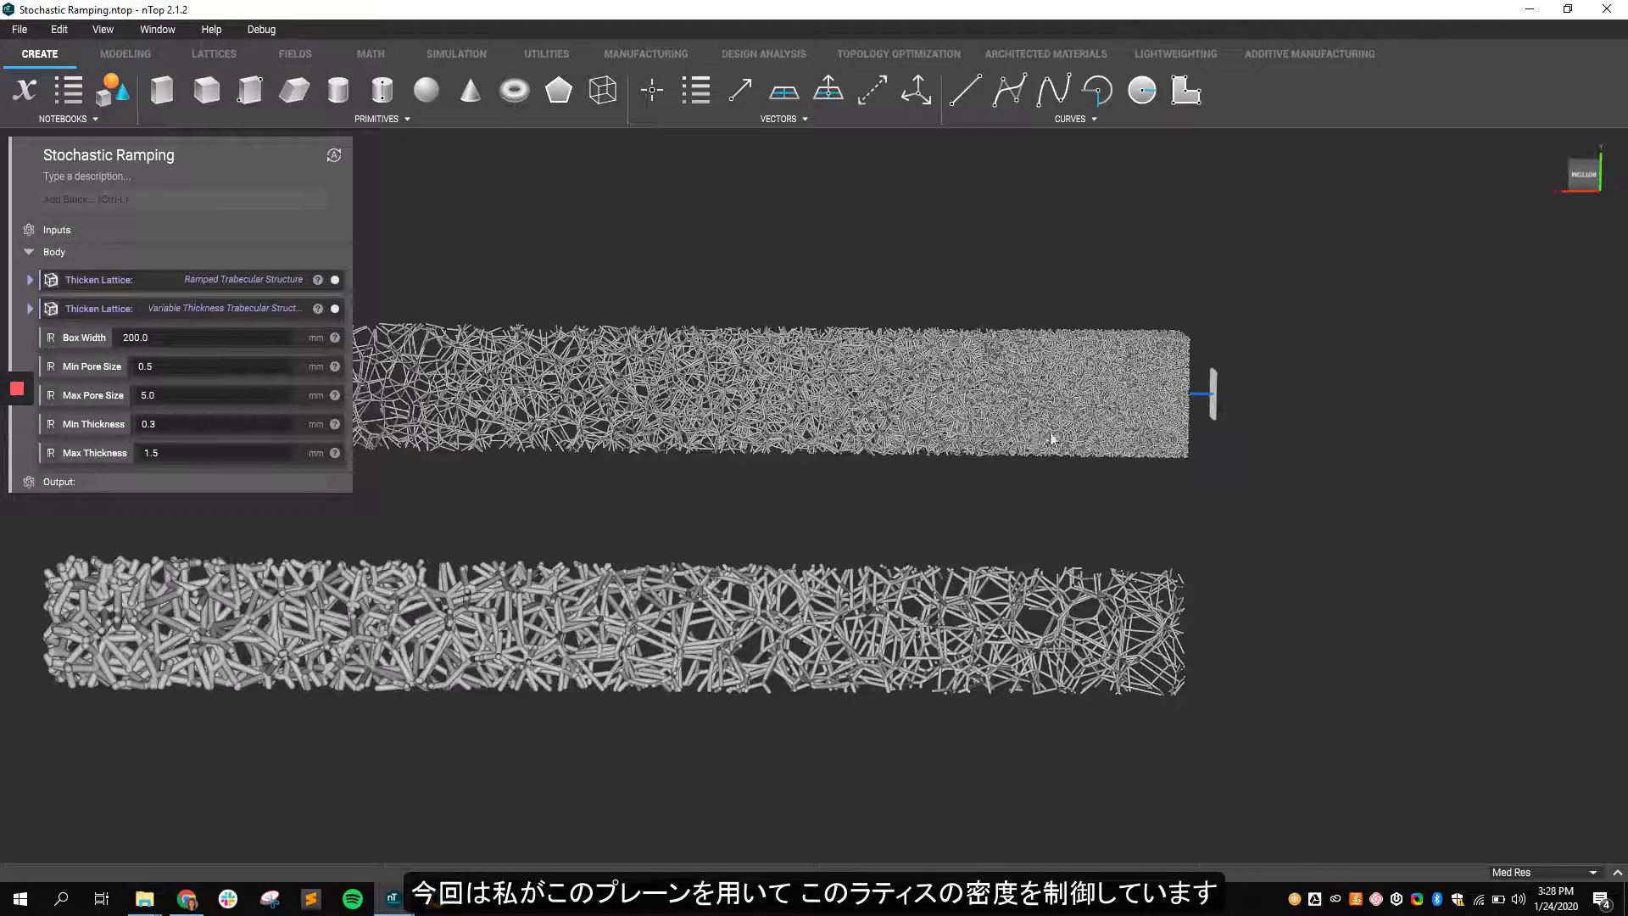
pyautogui.moveTo(1045, 436); pyautogui.dragTo(1148, 446, button='middle')
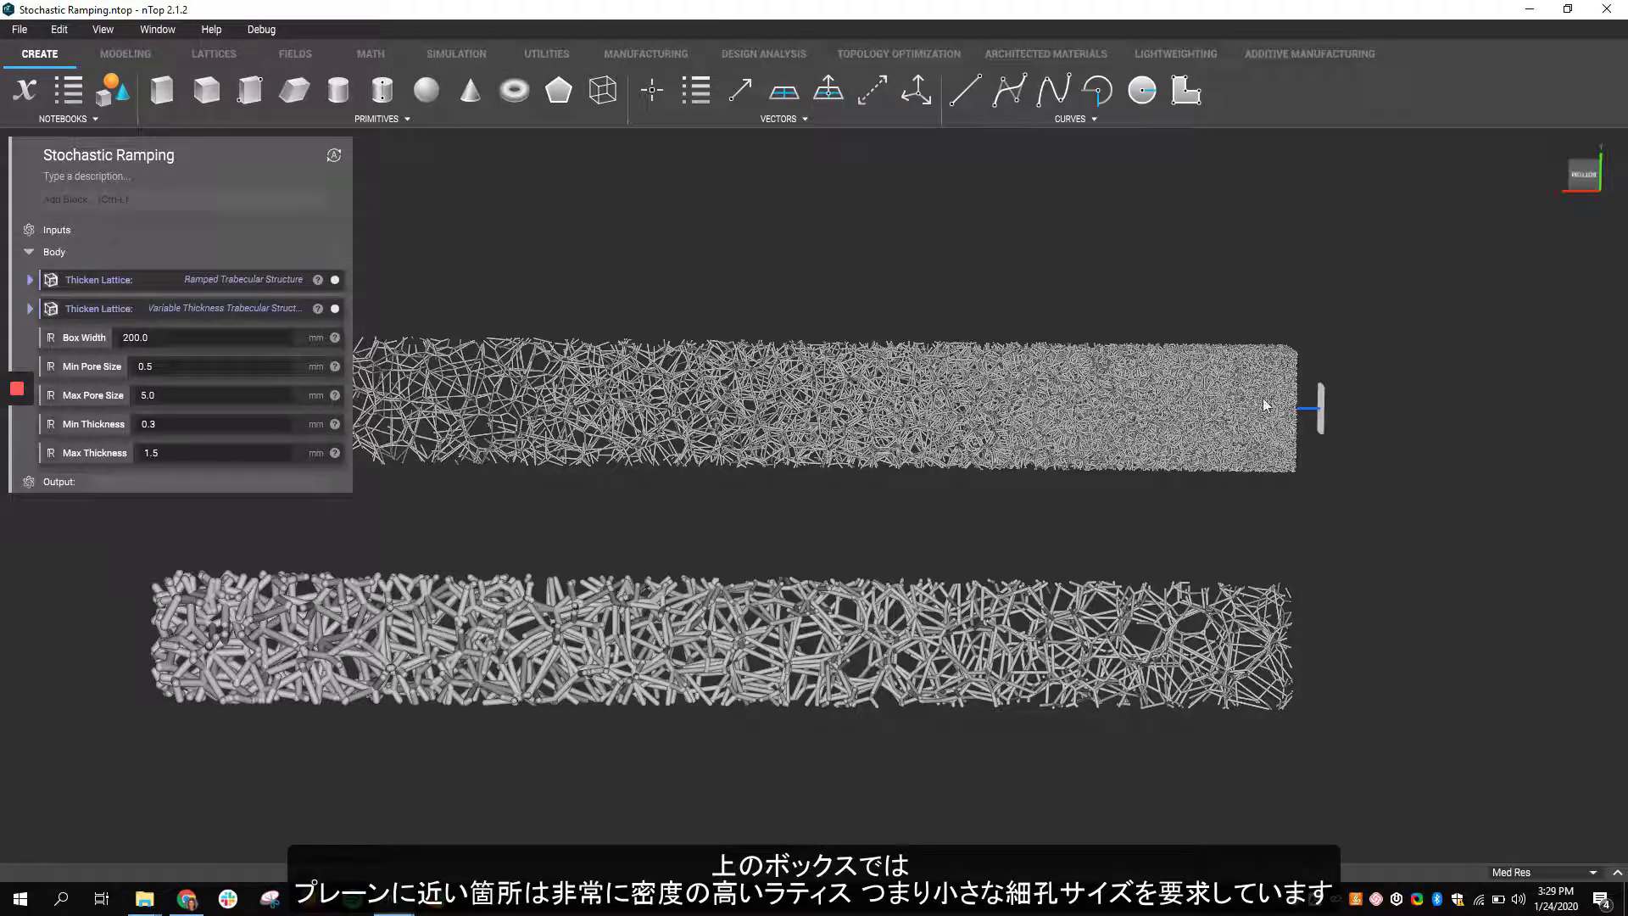
pyautogui.moveTo(1267, 426); pyautogui.dragTo(1500, 375, button='middle')
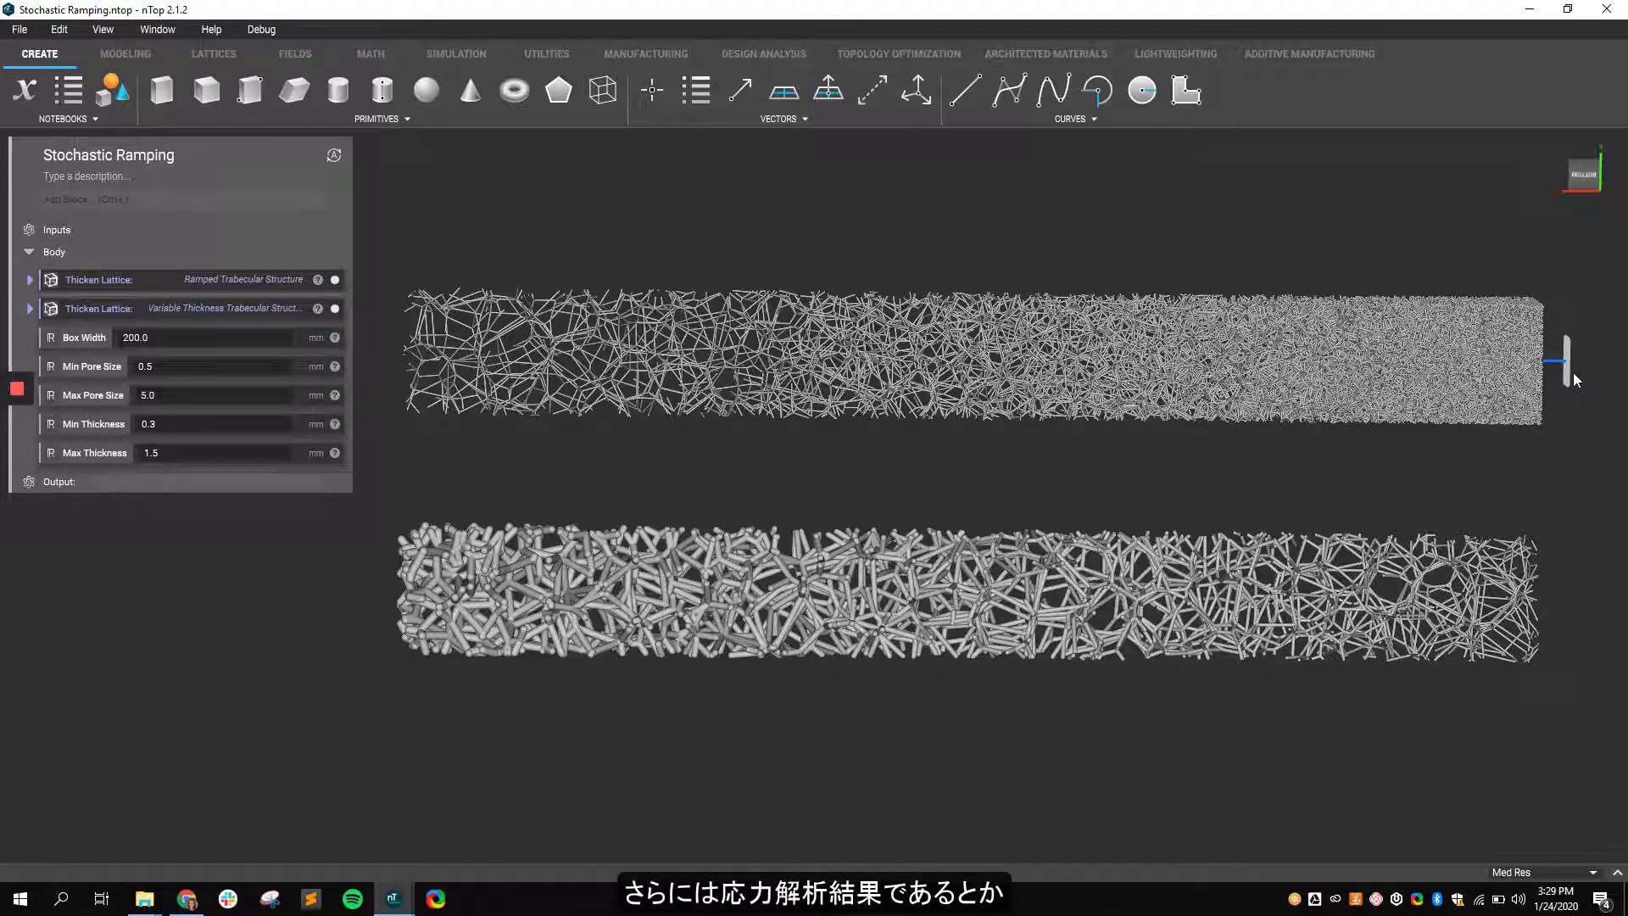
# - Switch to the Field-driven shoe sole notebook and move the Foot Pressure Map field plane along Z to a center of about 53.5
pyautogui.click(393, 898)
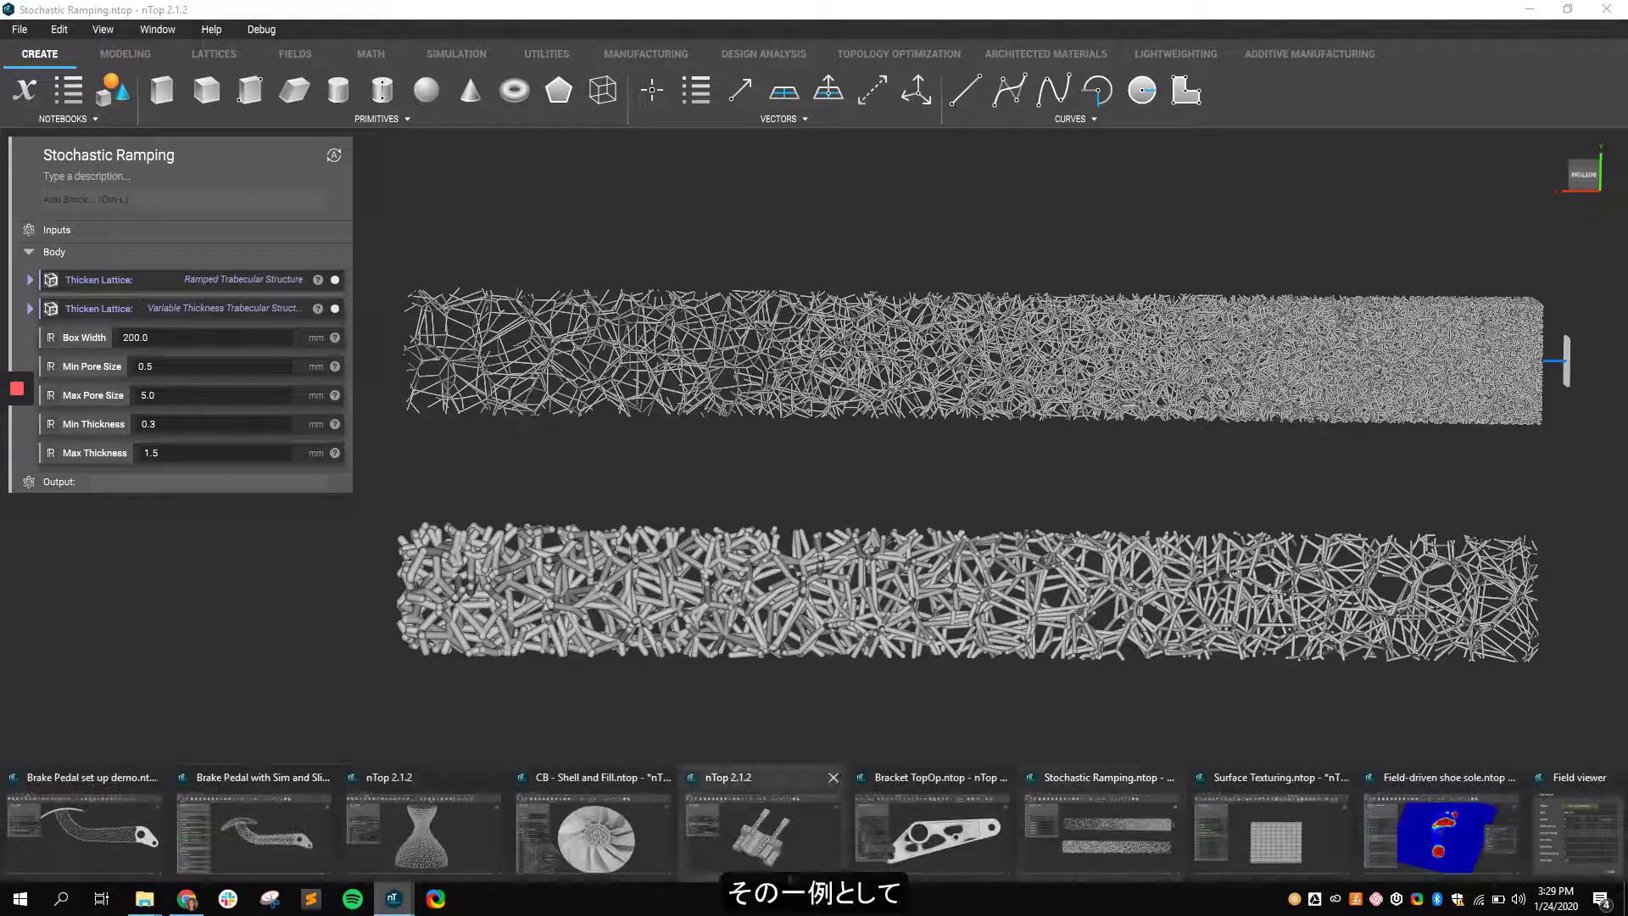
pyautogui.click(1433, 835)
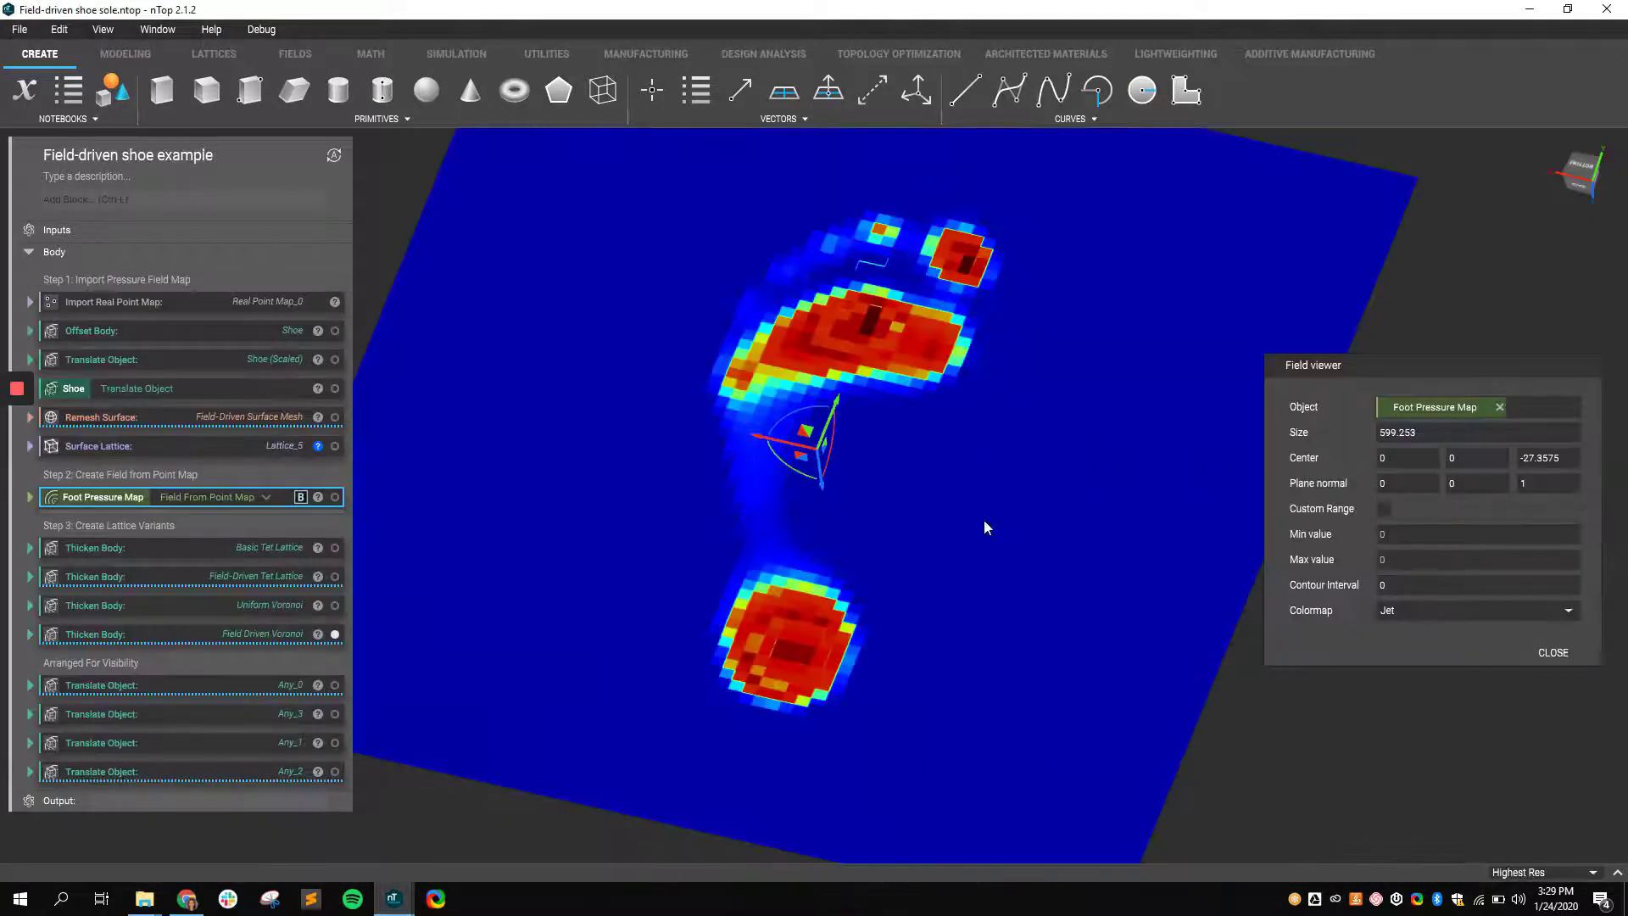
pyautogui.scroll(-1, 934, 474)
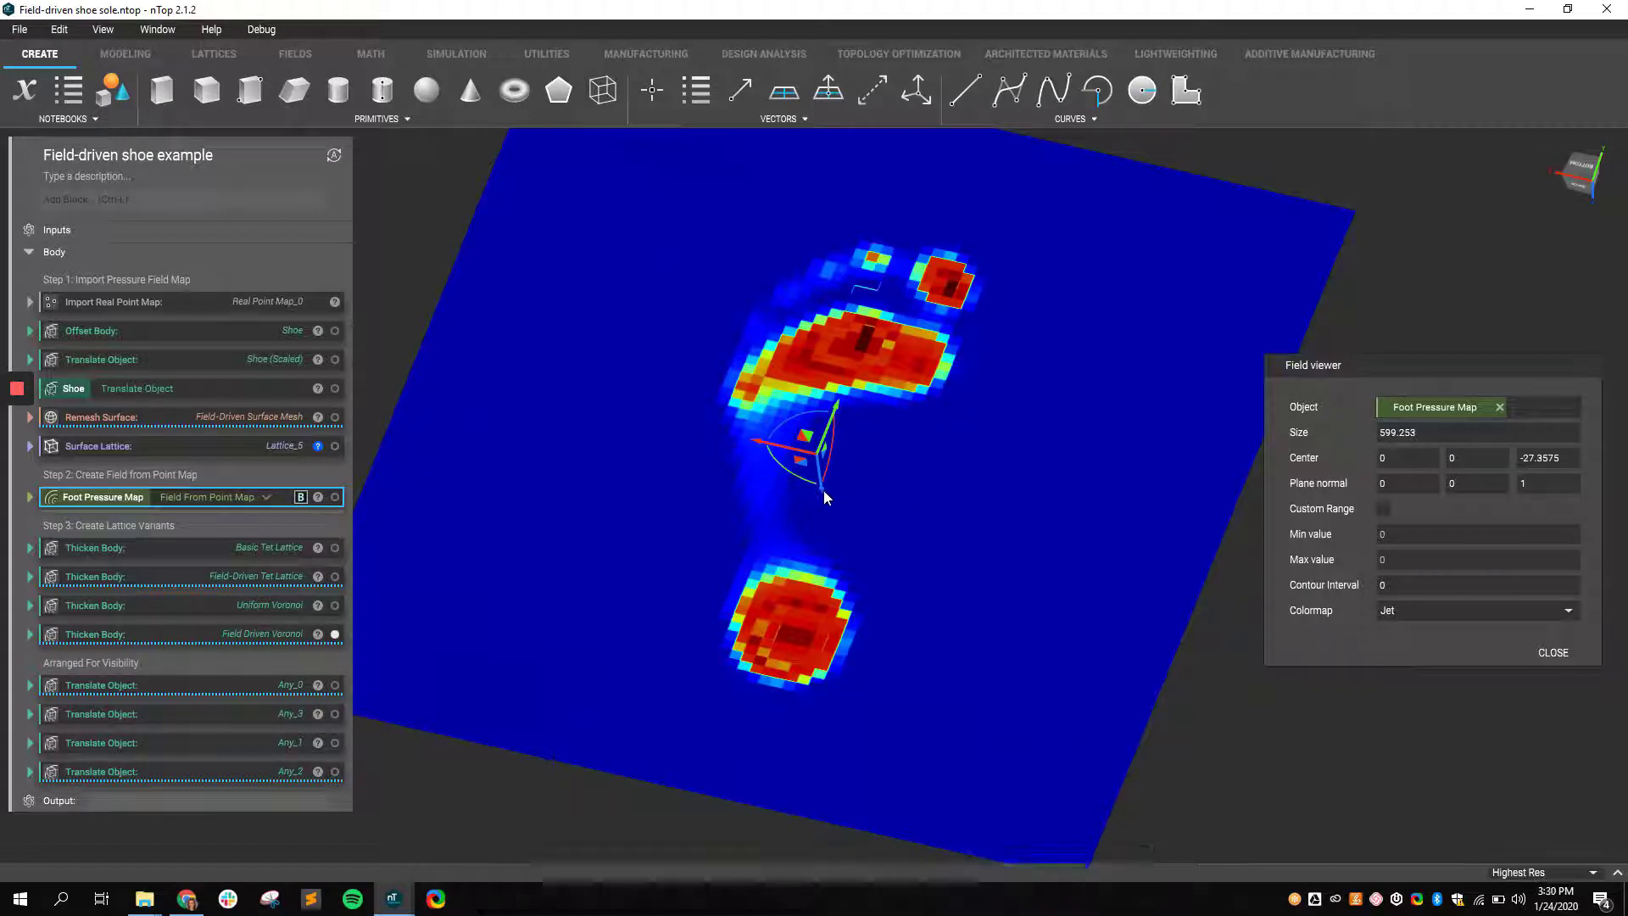
pyautogui.moveTo(822, 499); pyautogui.dragTo(866, 536)
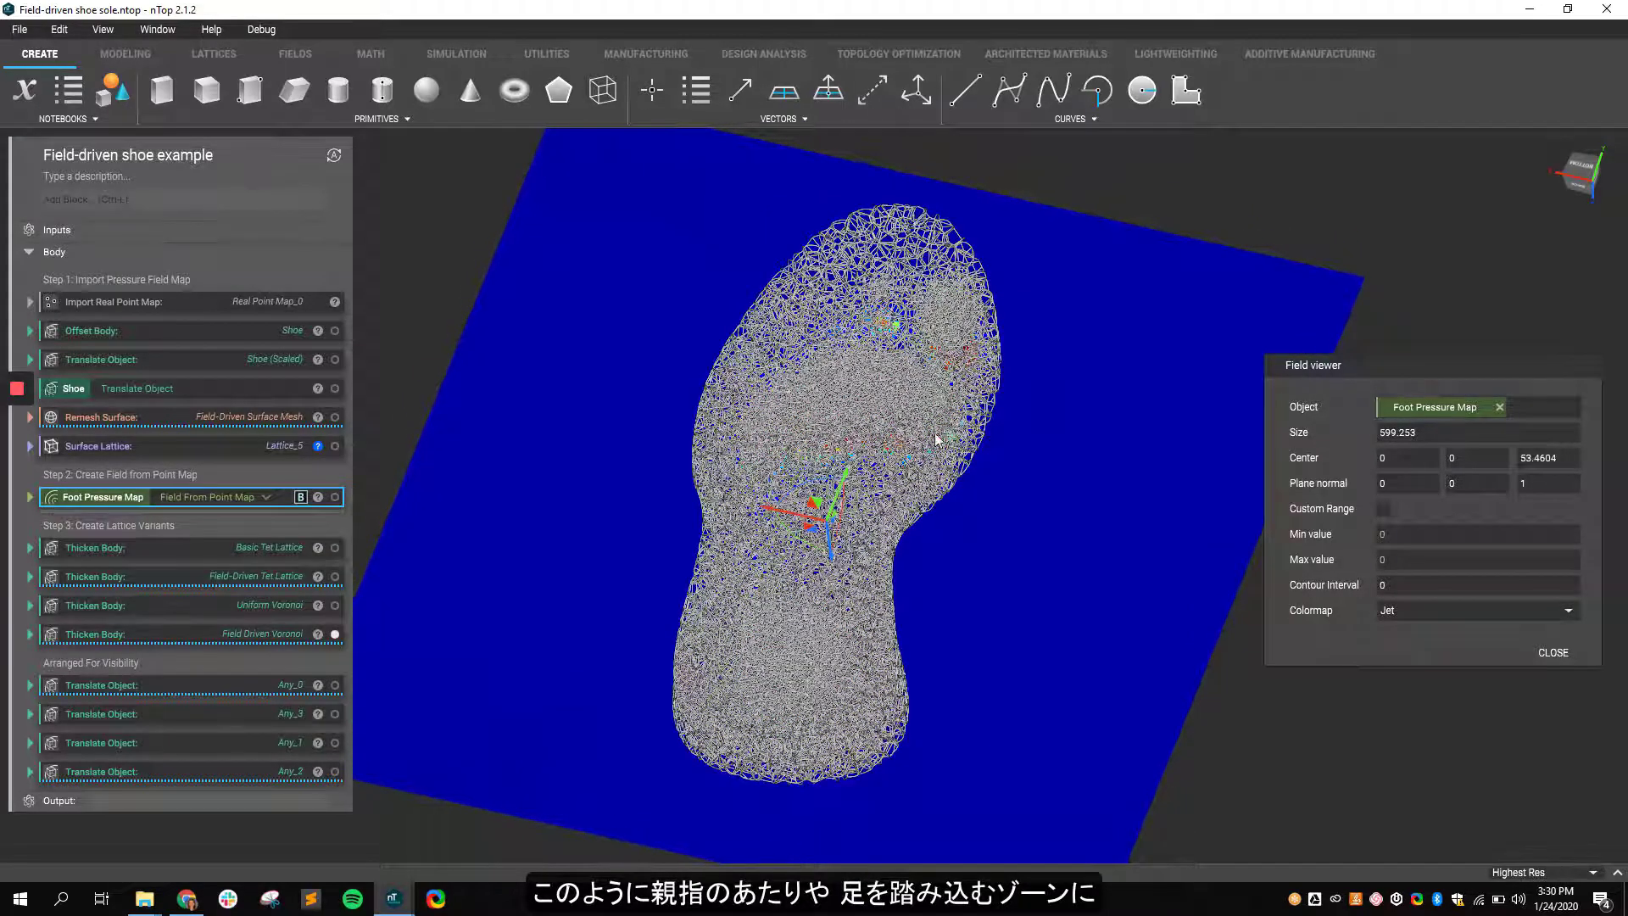
# - Examine how the Field Driven Voronoi lattice density varies across the toe, forefoot and arch of the shoe sole
pyautogui.moveTo(930, 453); pyautogui.dragTo(948, 562, button='right')
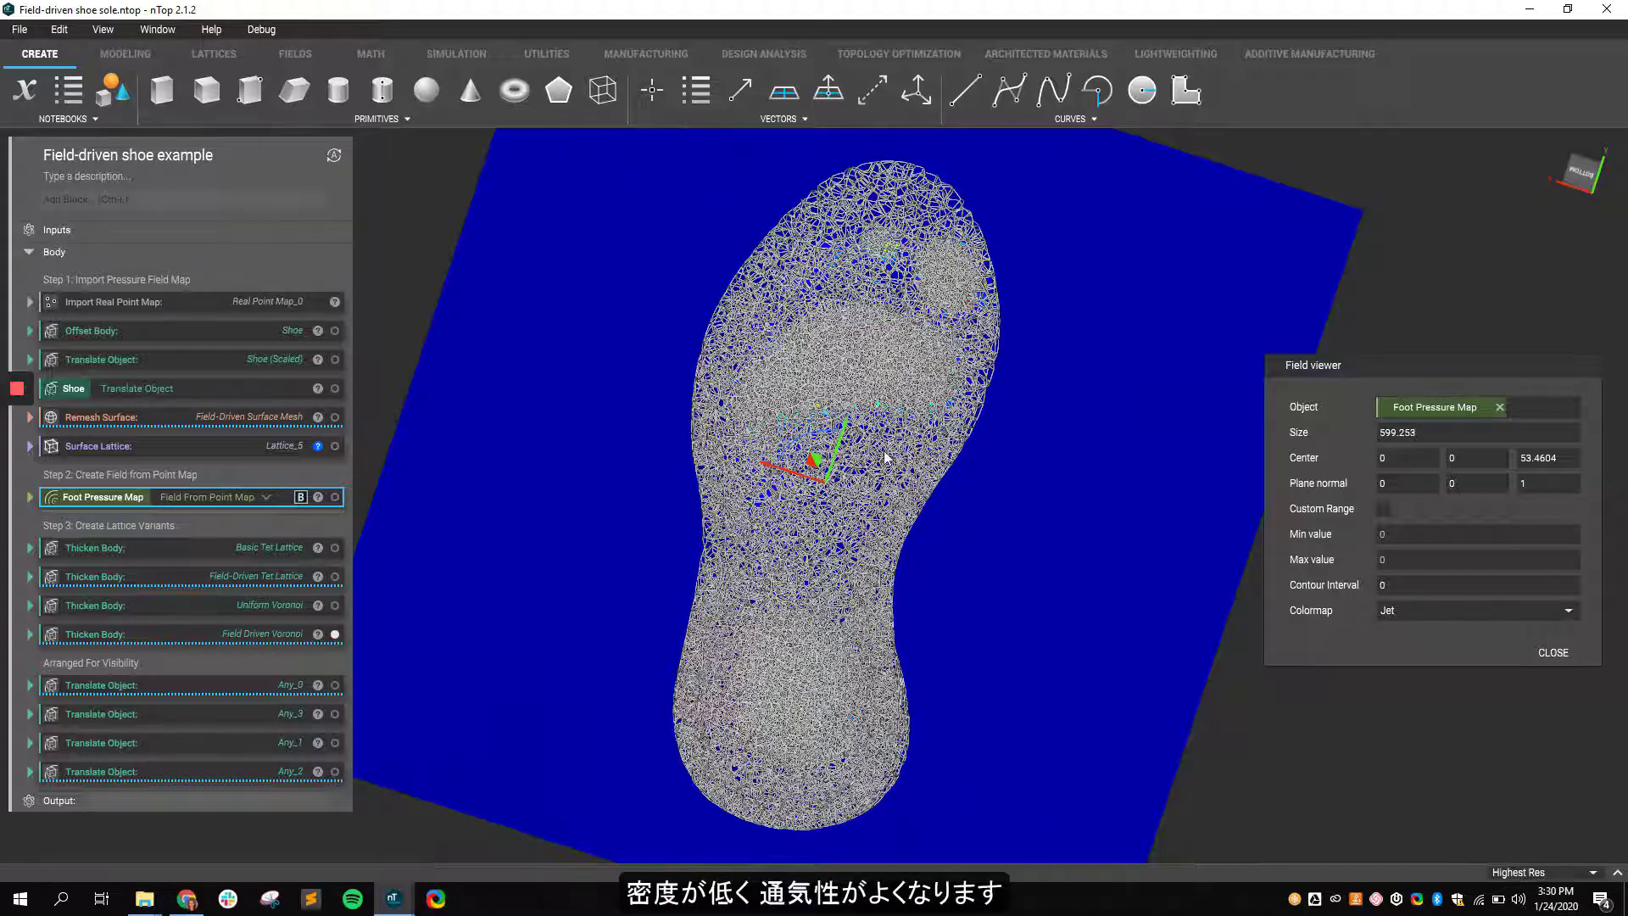
pyautogui.scroll(2, 884, 458)
pyautogui.scroll(3, 914, 422)
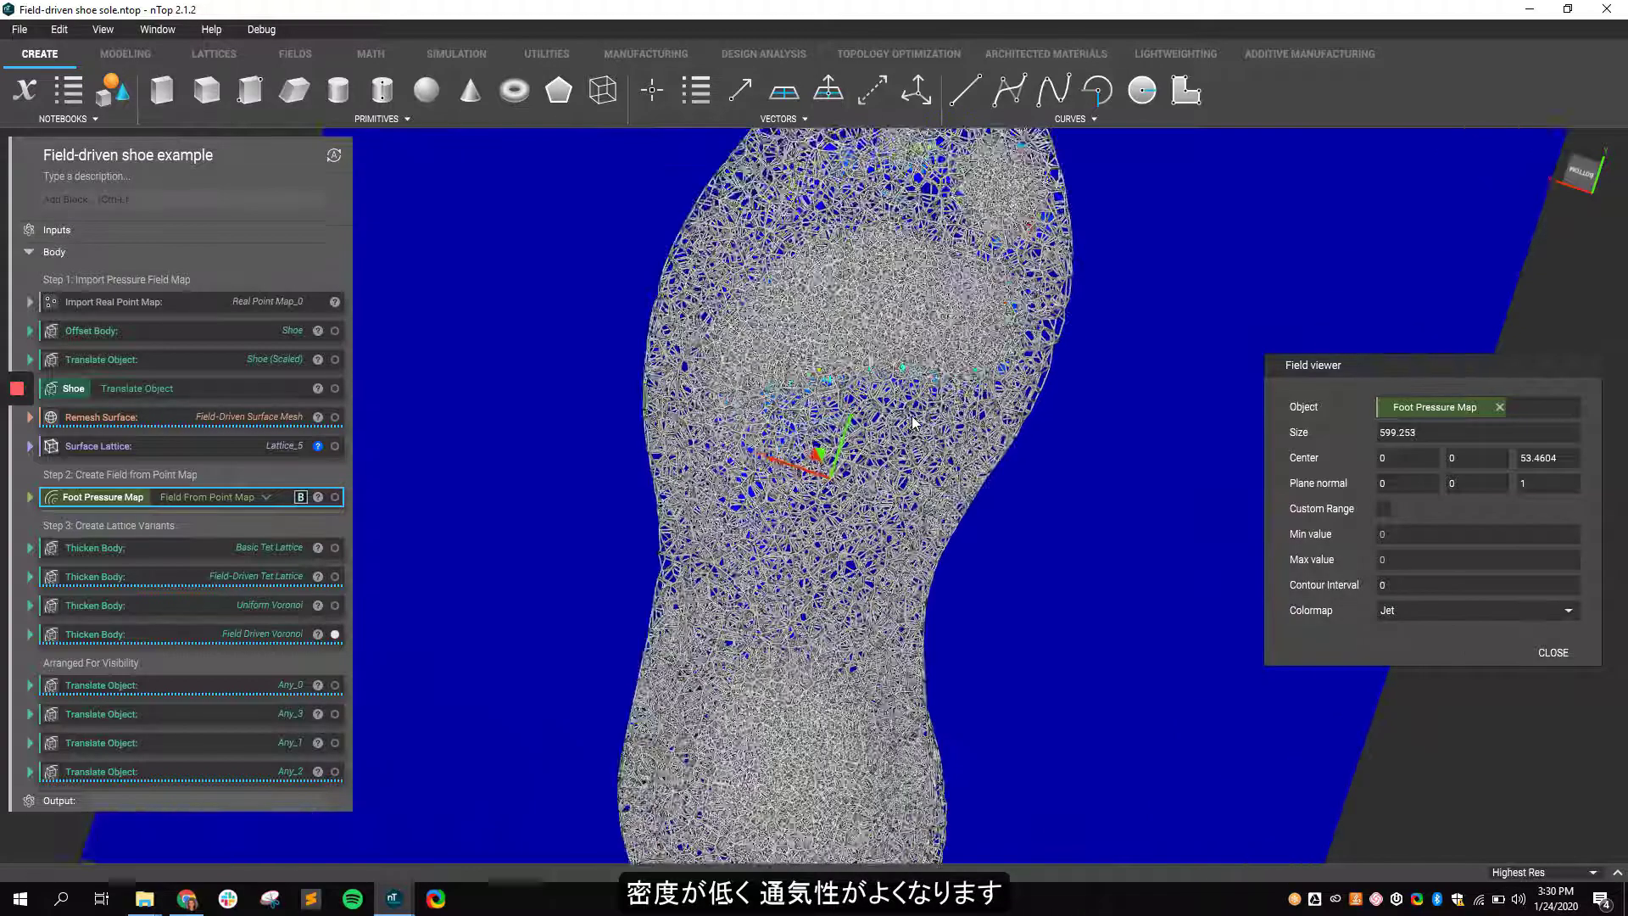
pyautogui.scroll(1, 916, 416)
pyautogui.moveTo(958, 312); pyautogui.dragTo(907, 521, button='middle')
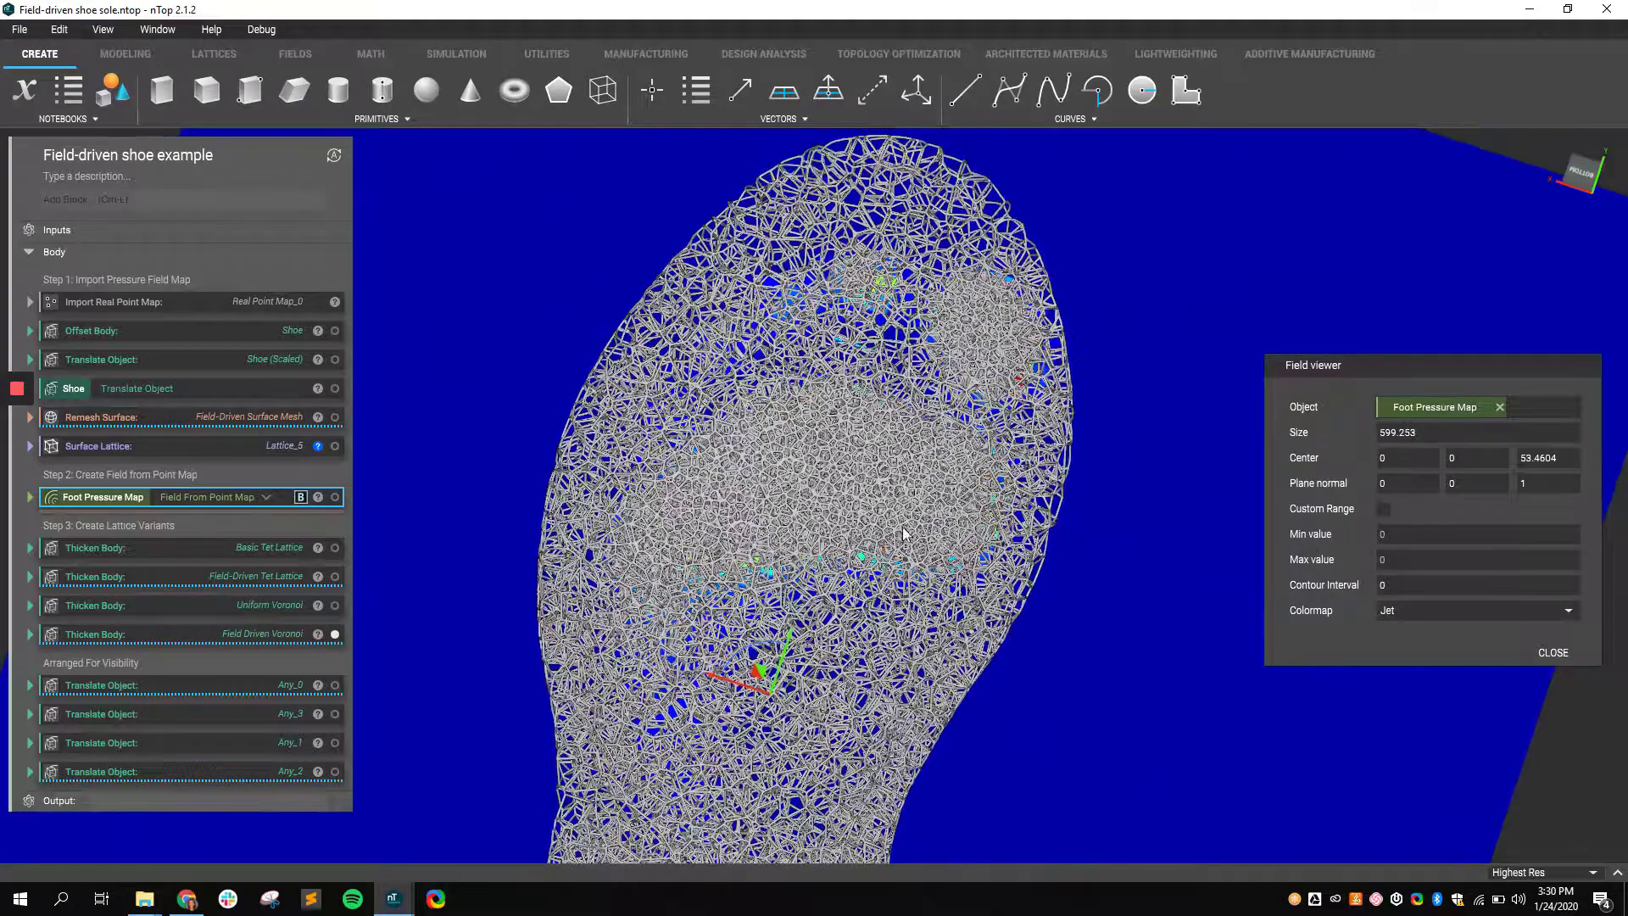
pyautogui.scroll(2, 905, 522)
pyautogui.scroll(-5, 905, 522)
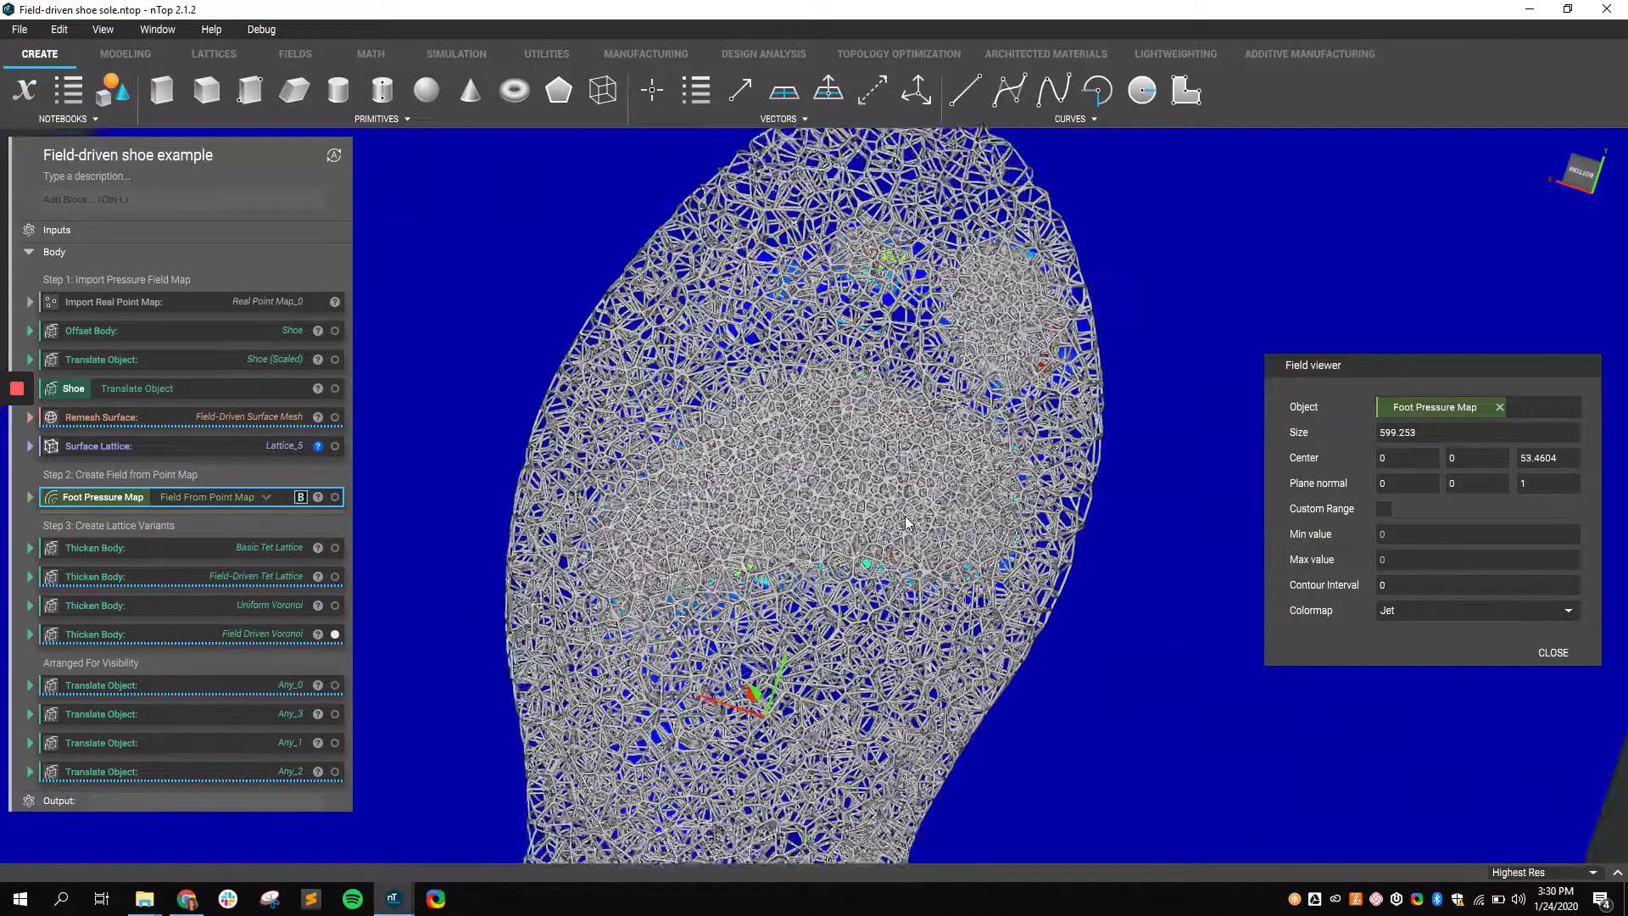
pyautogui.moveTo(896, 585); pyautogui.dragTo(922, 472, button='middle')
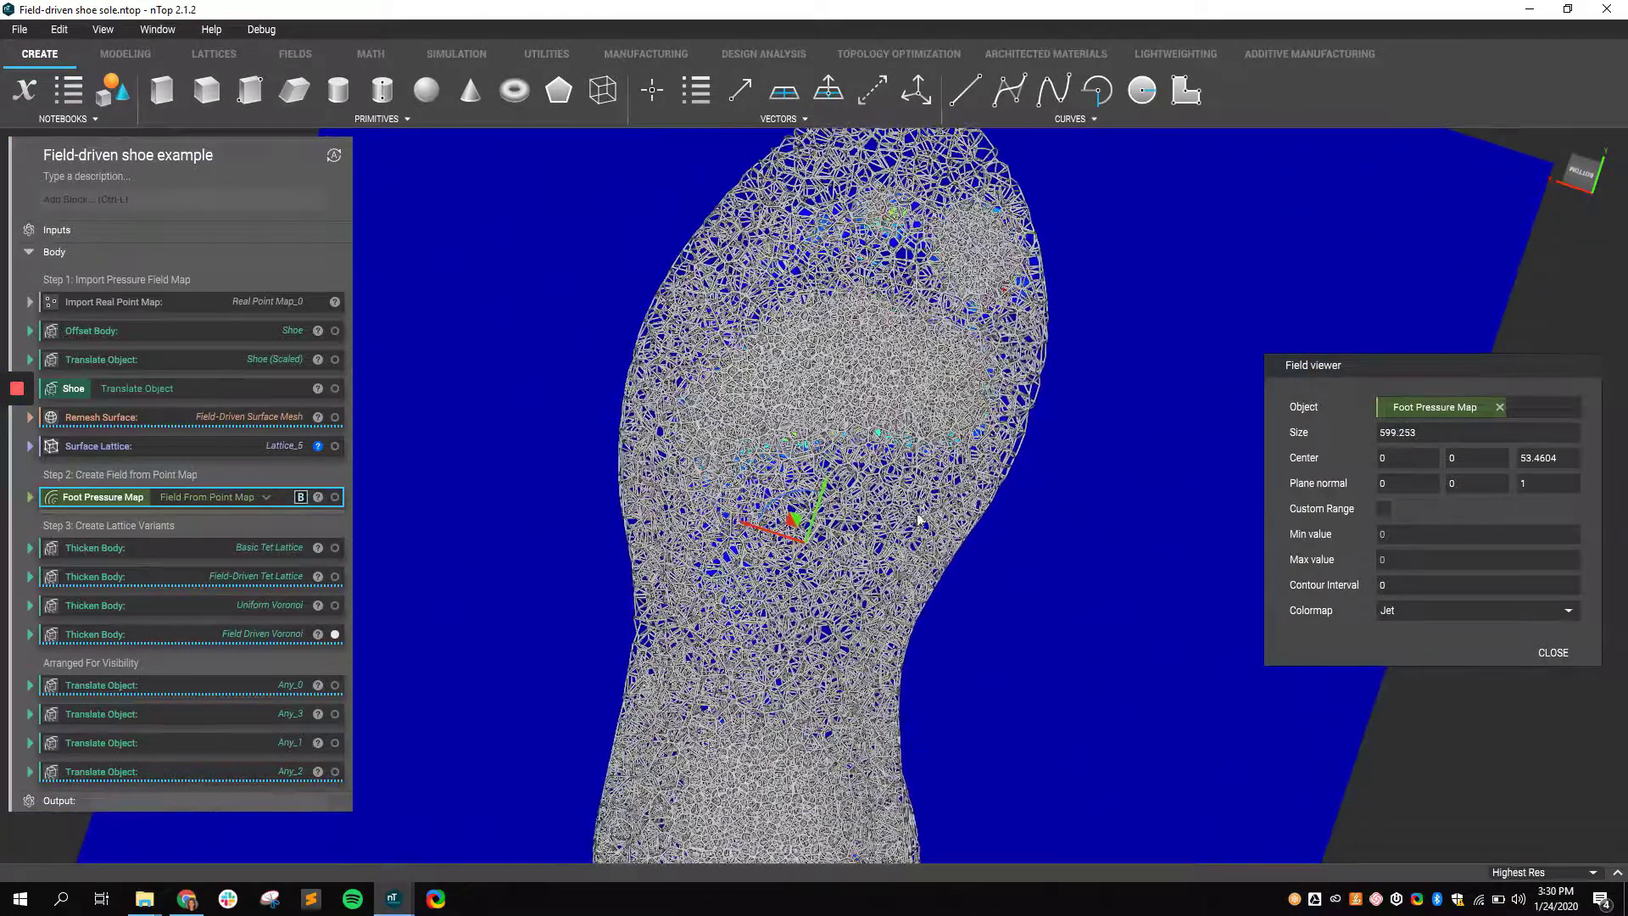
# - Switch to the Surface Texturing notebook and examine the Simple Lattice Texture on the block's upper face
pyautogui.click(406, 901)
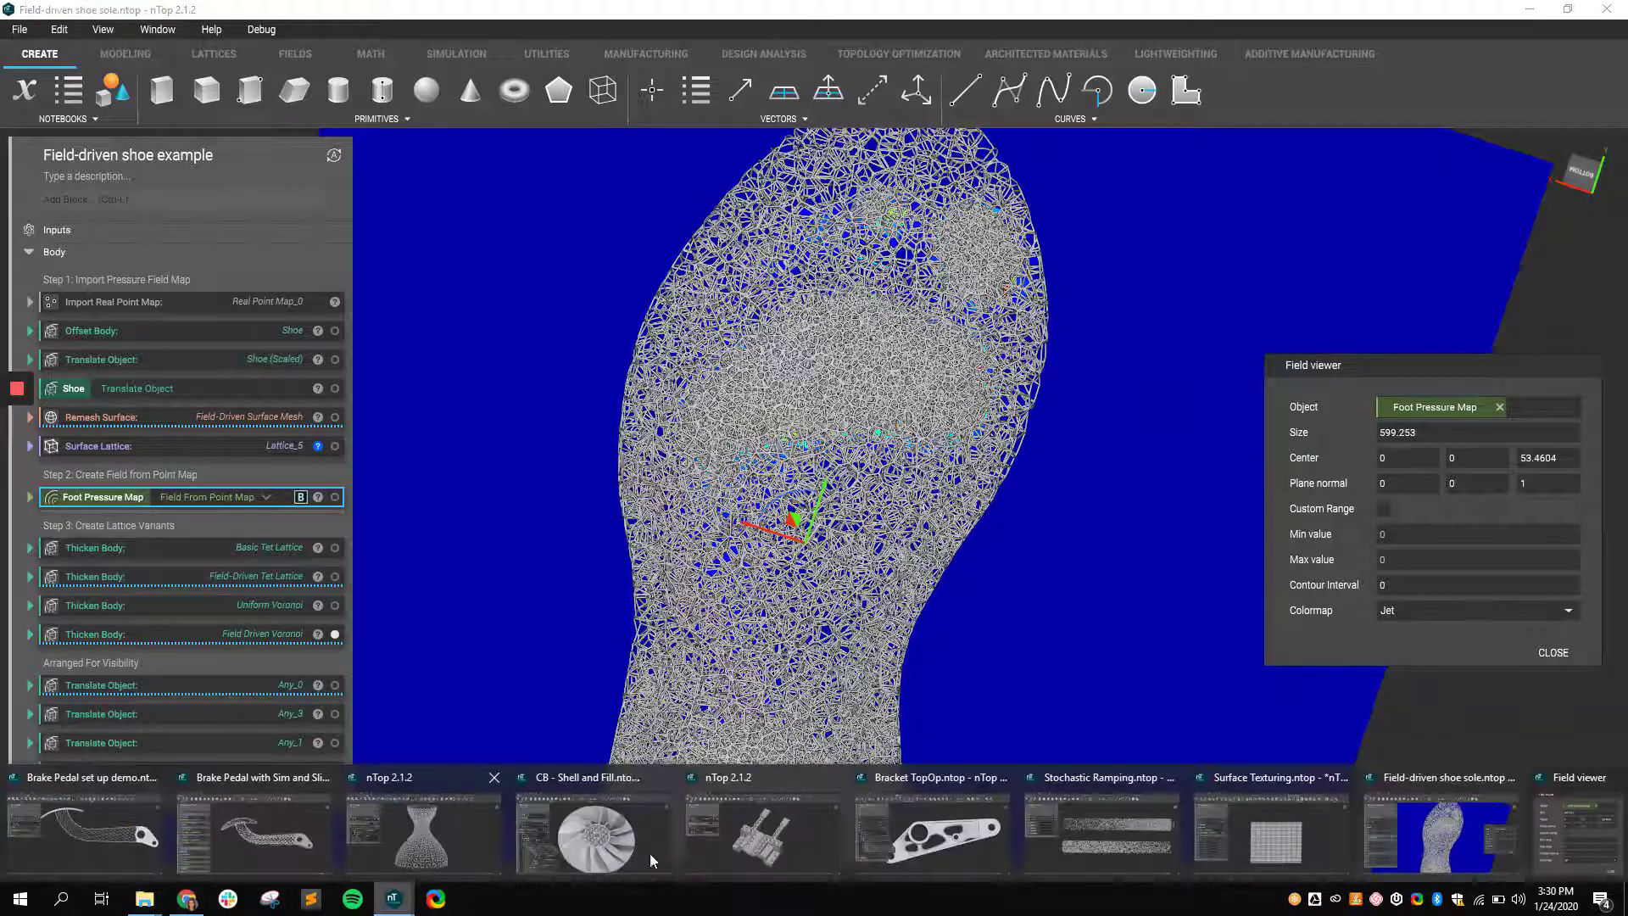
pyautogui.click(1270, 826)
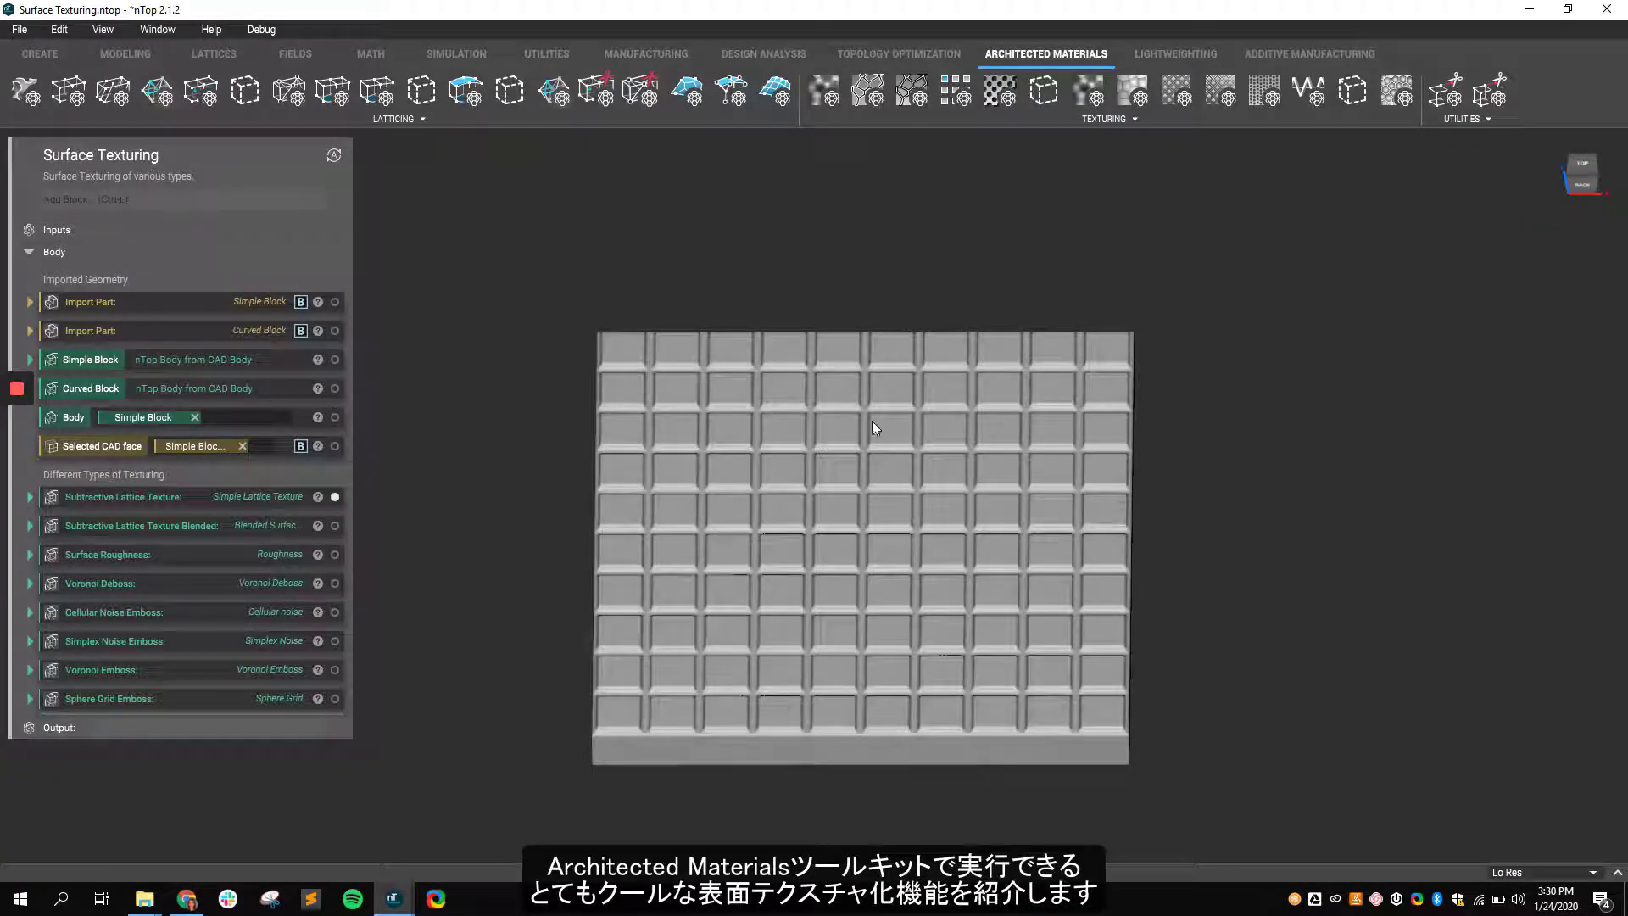
pyautogui.moveTo(1205, 576); pyautogui.dragTo(1213, 545, button='middle')
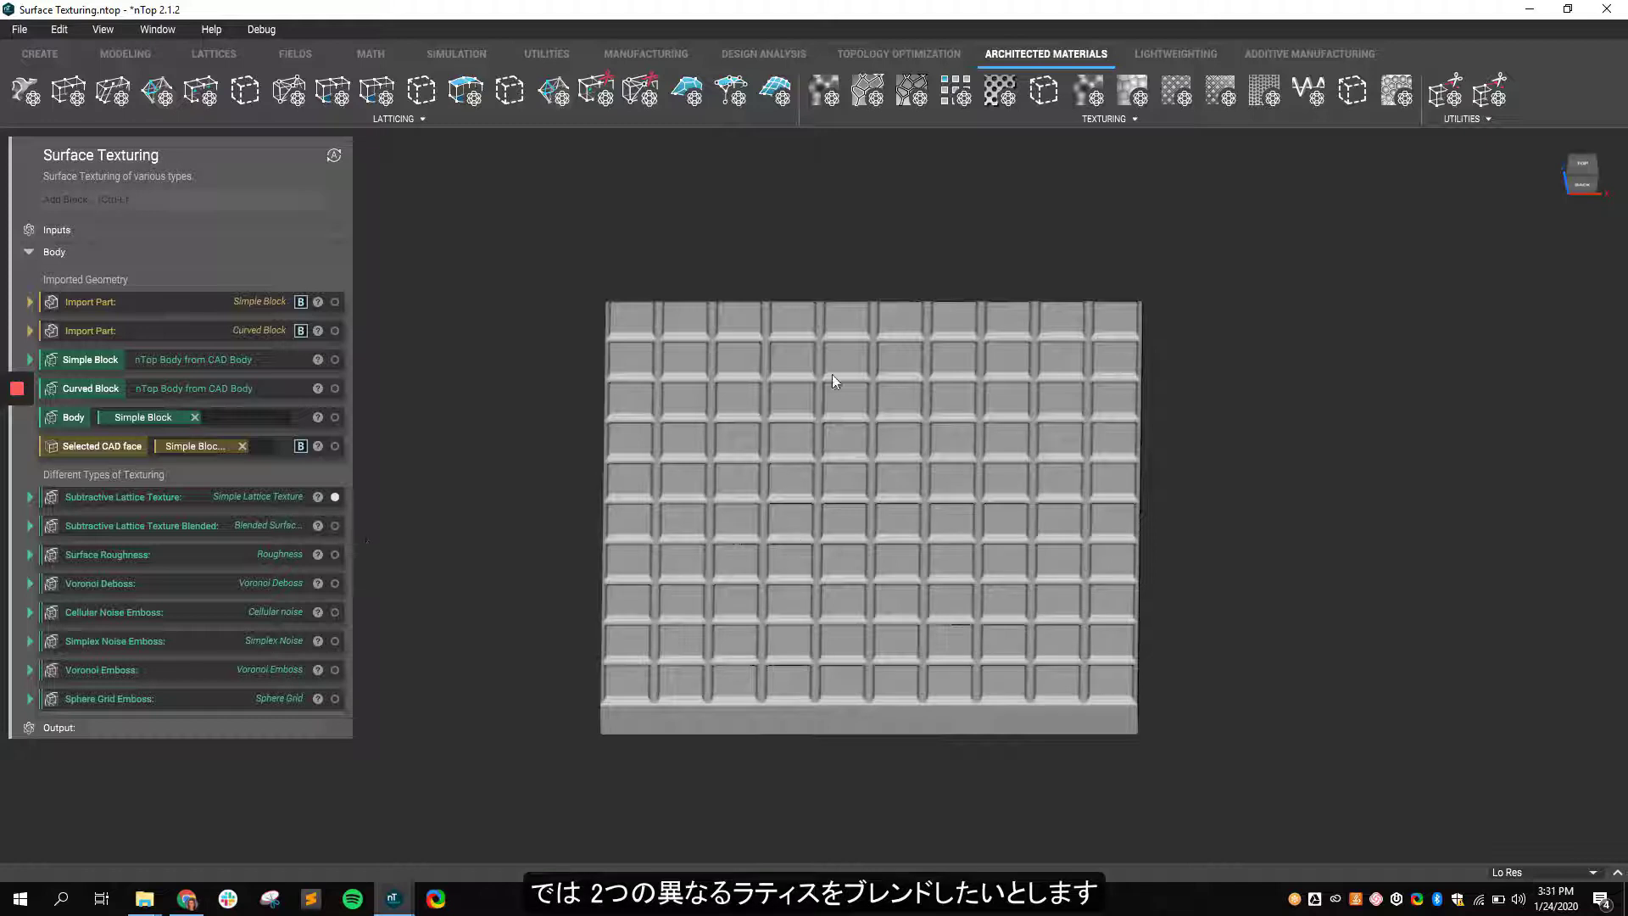
pyautogui.moveTo(685, 465); pyautogui.dragTo(707, 609, button='right')
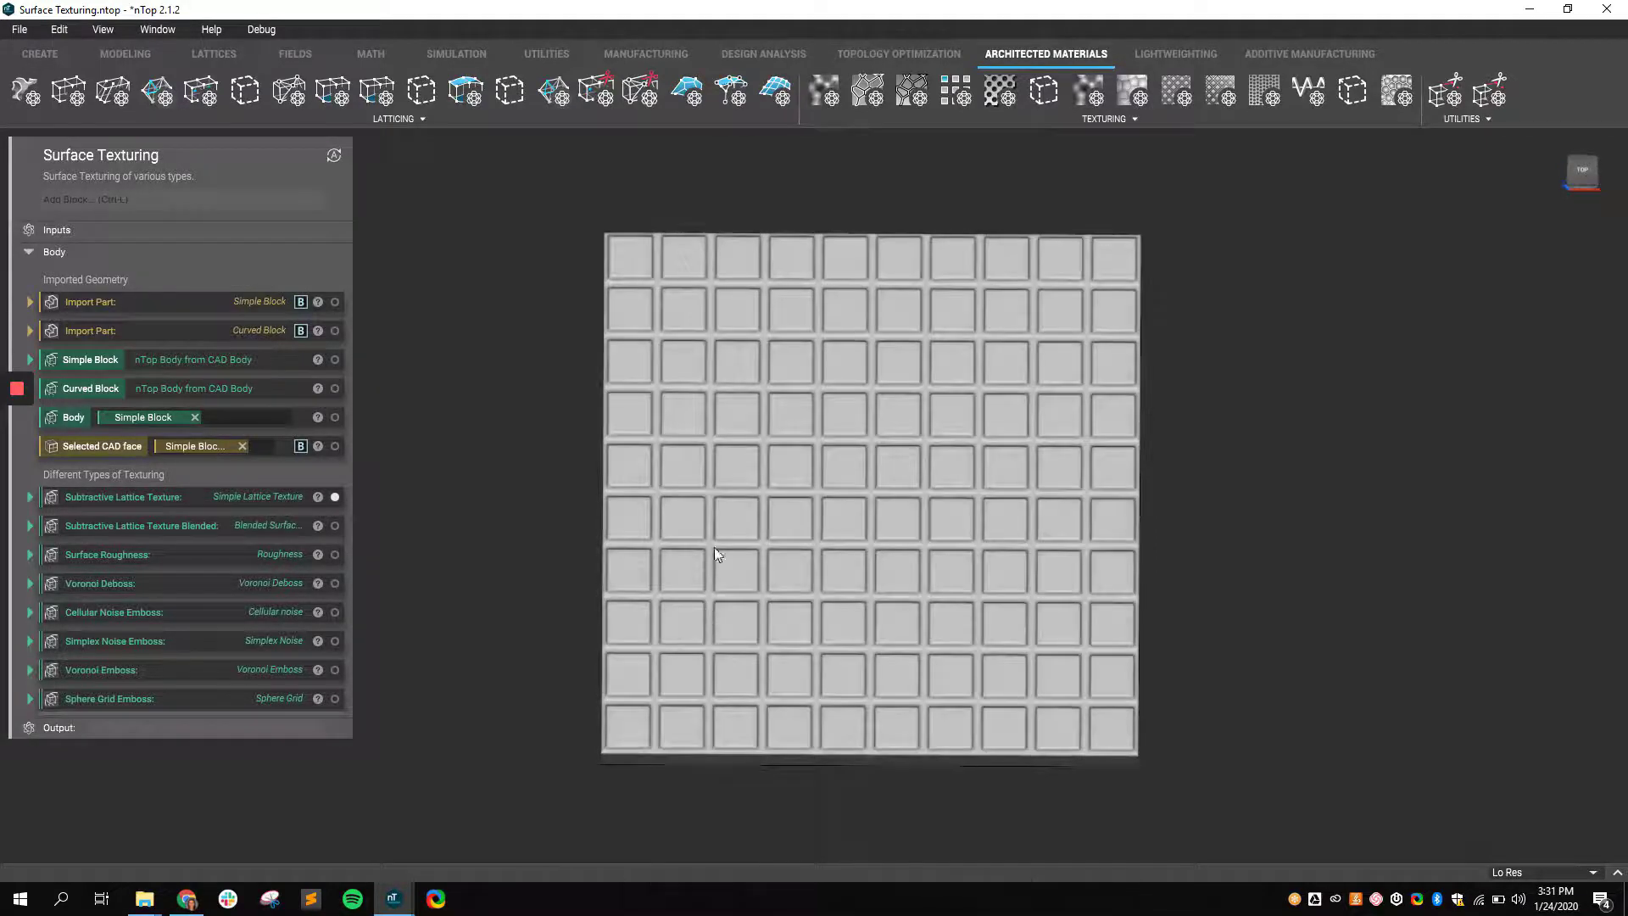
# - Expand the Subtractive Lattice Texture Blended block, collapse its Blend field, and show the blended texture instead of the simple one
pyautogui.click(30, 526)
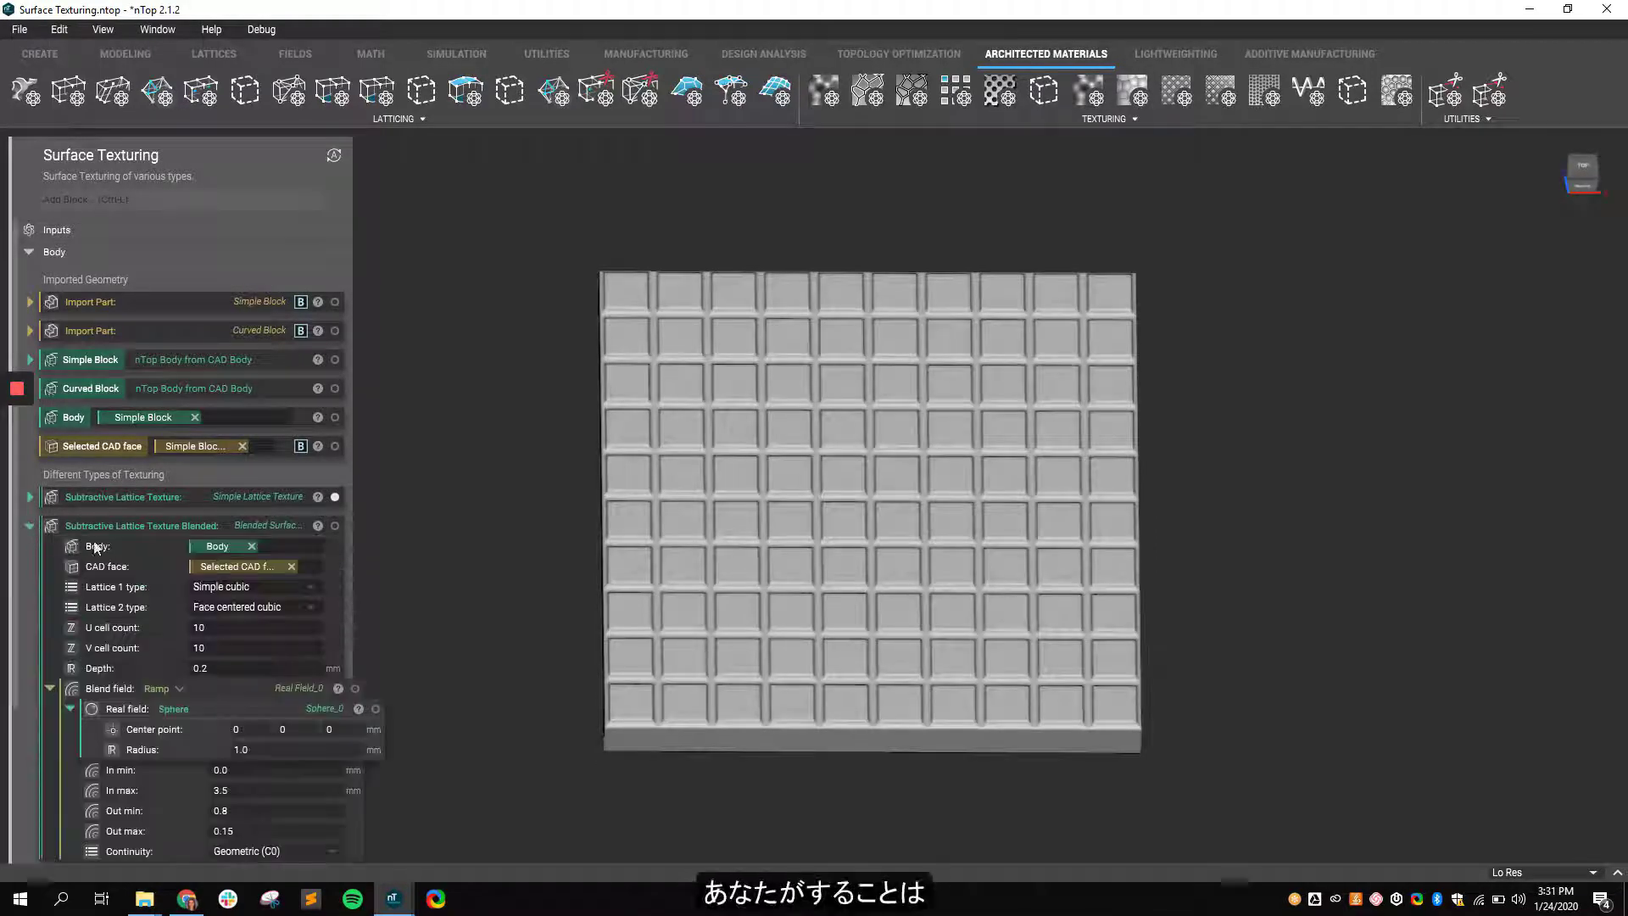
pyautogui.click(178, 525)
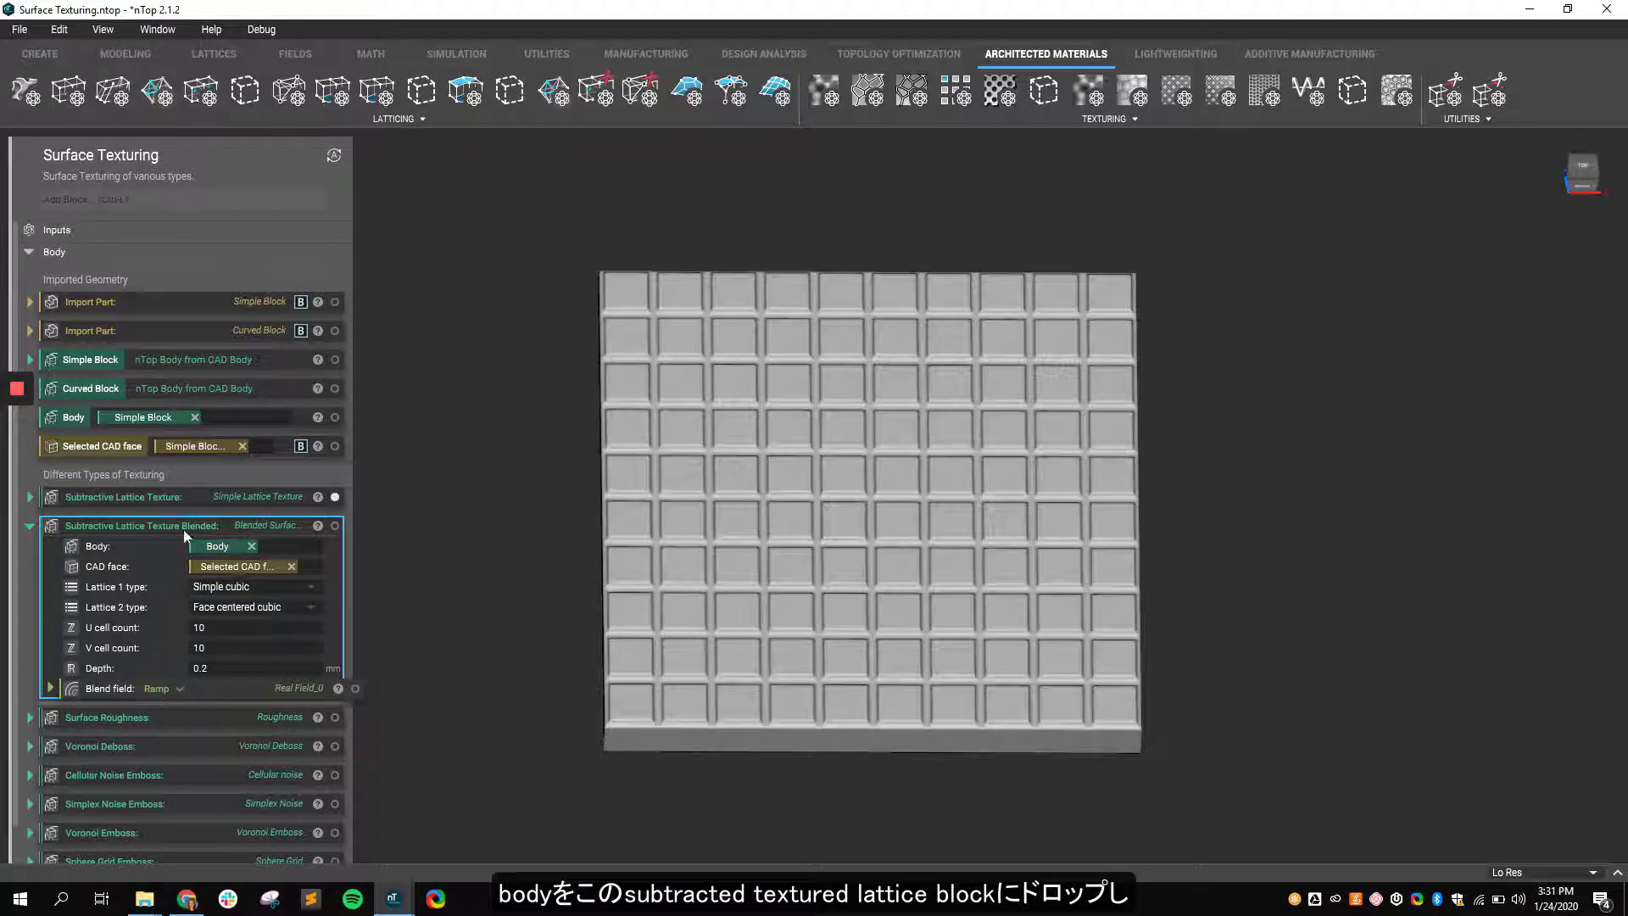
pyautogui.click(335, 526)
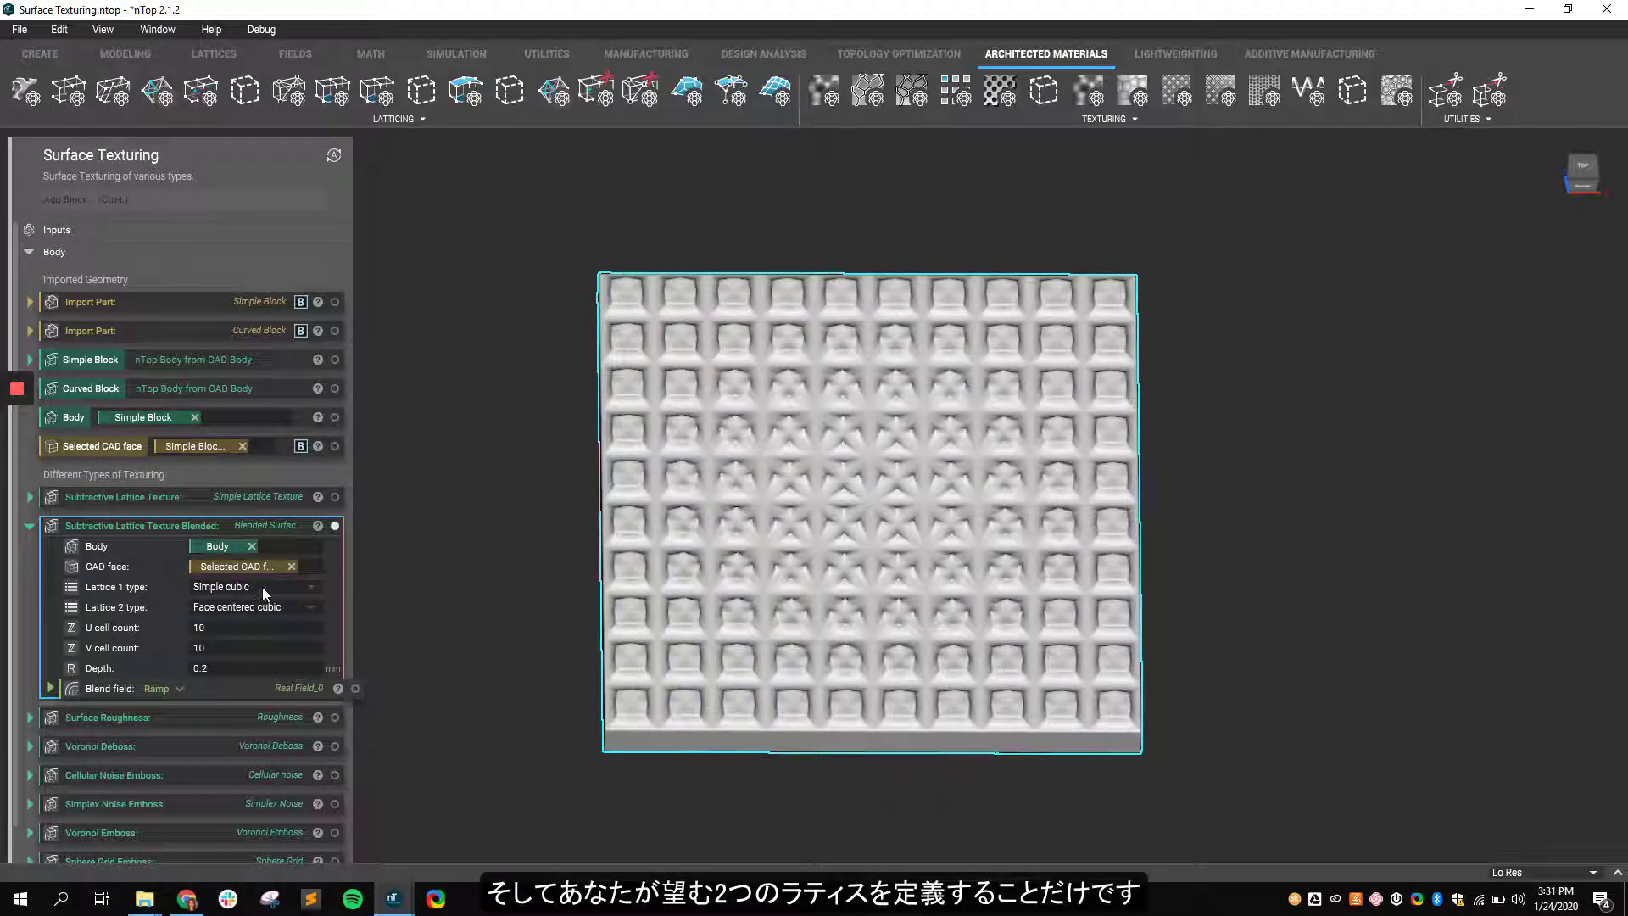
pyautogui.moveTo(1184, 683); pyautogui.dragTo(1132, 699, button='right')
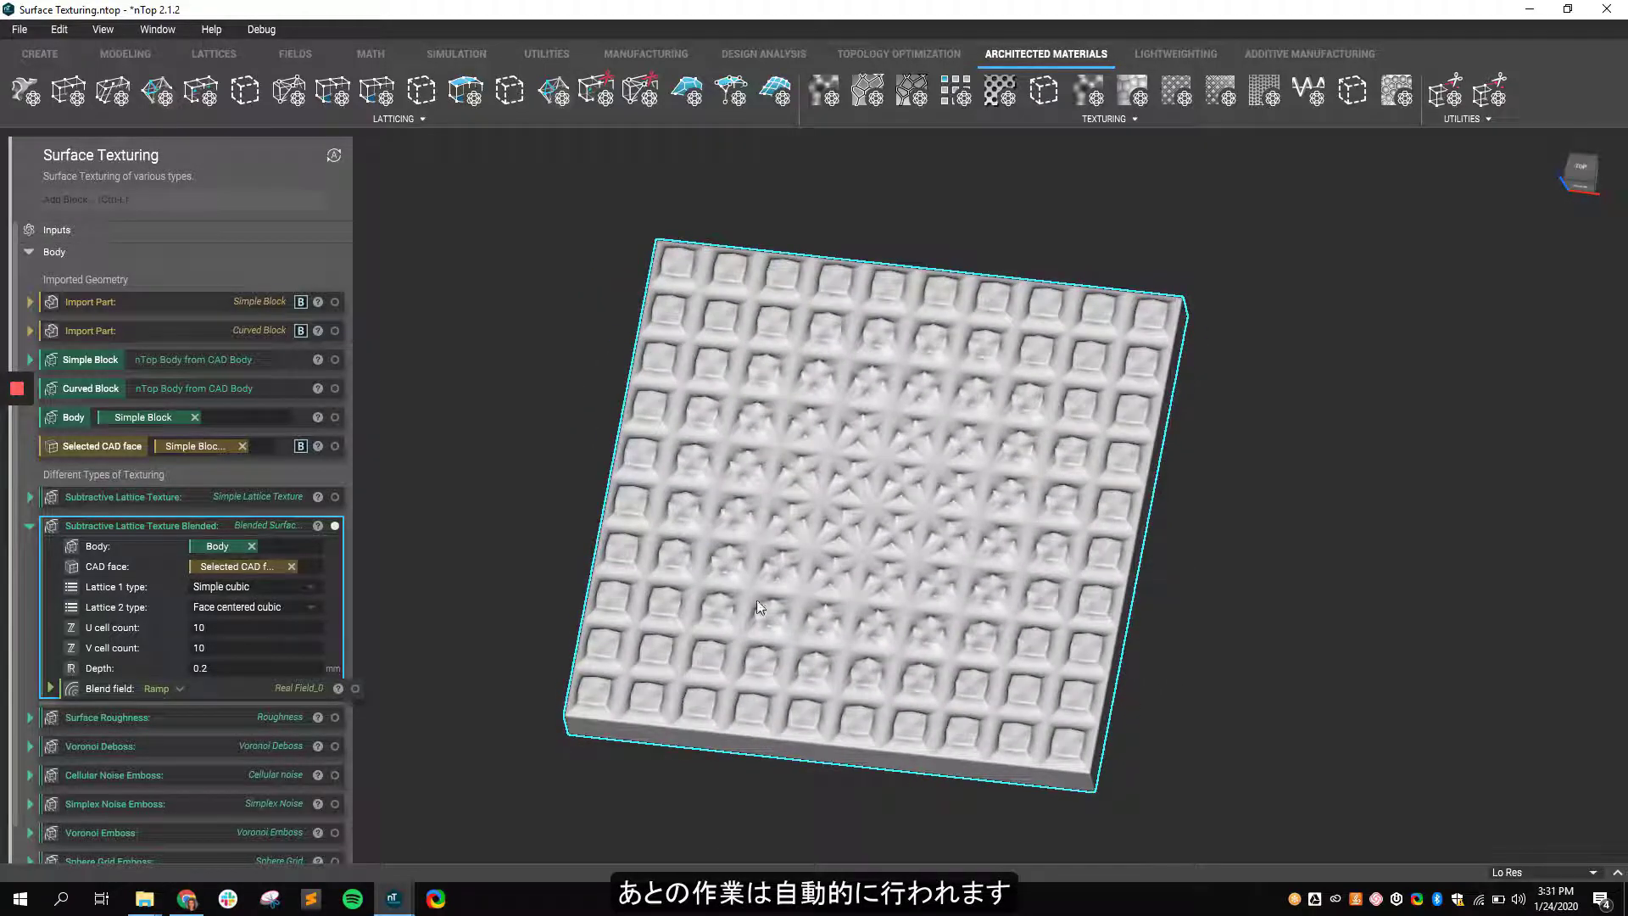
# - Preview the Surface Roughness, Voronoi Deboss and Cellular Noise Emboss textures, finishing with Sphere Grid Emboss shown on the block
pyautogui.click(242, 717)
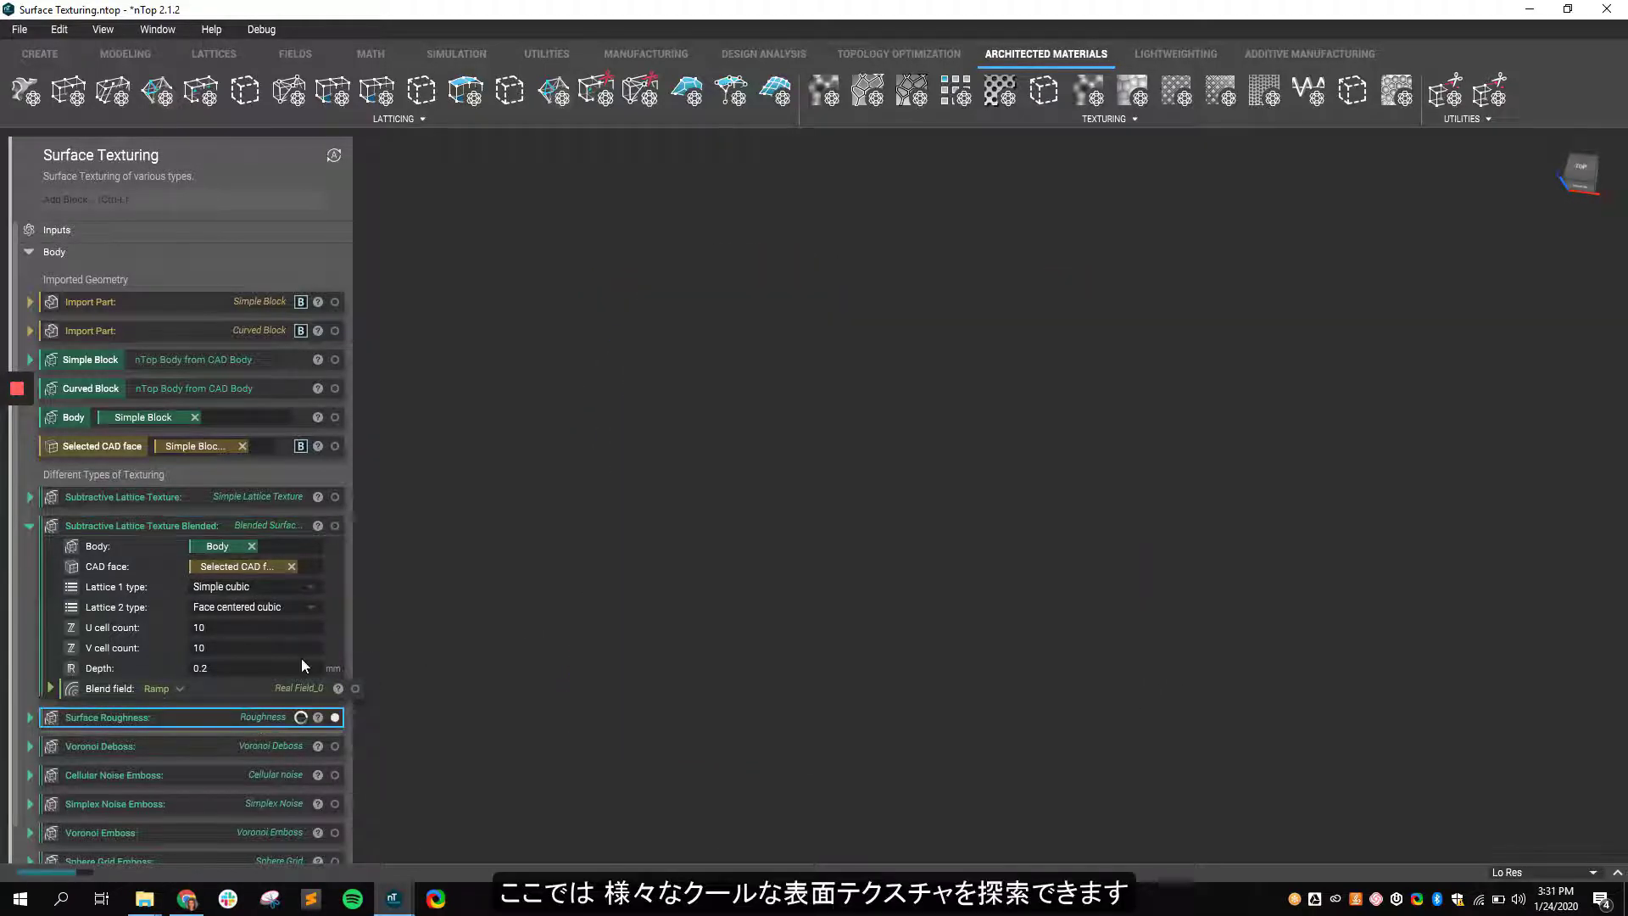
pyautogui.scroll(-1, 253, 680)
pyautogui.click(273, 708)
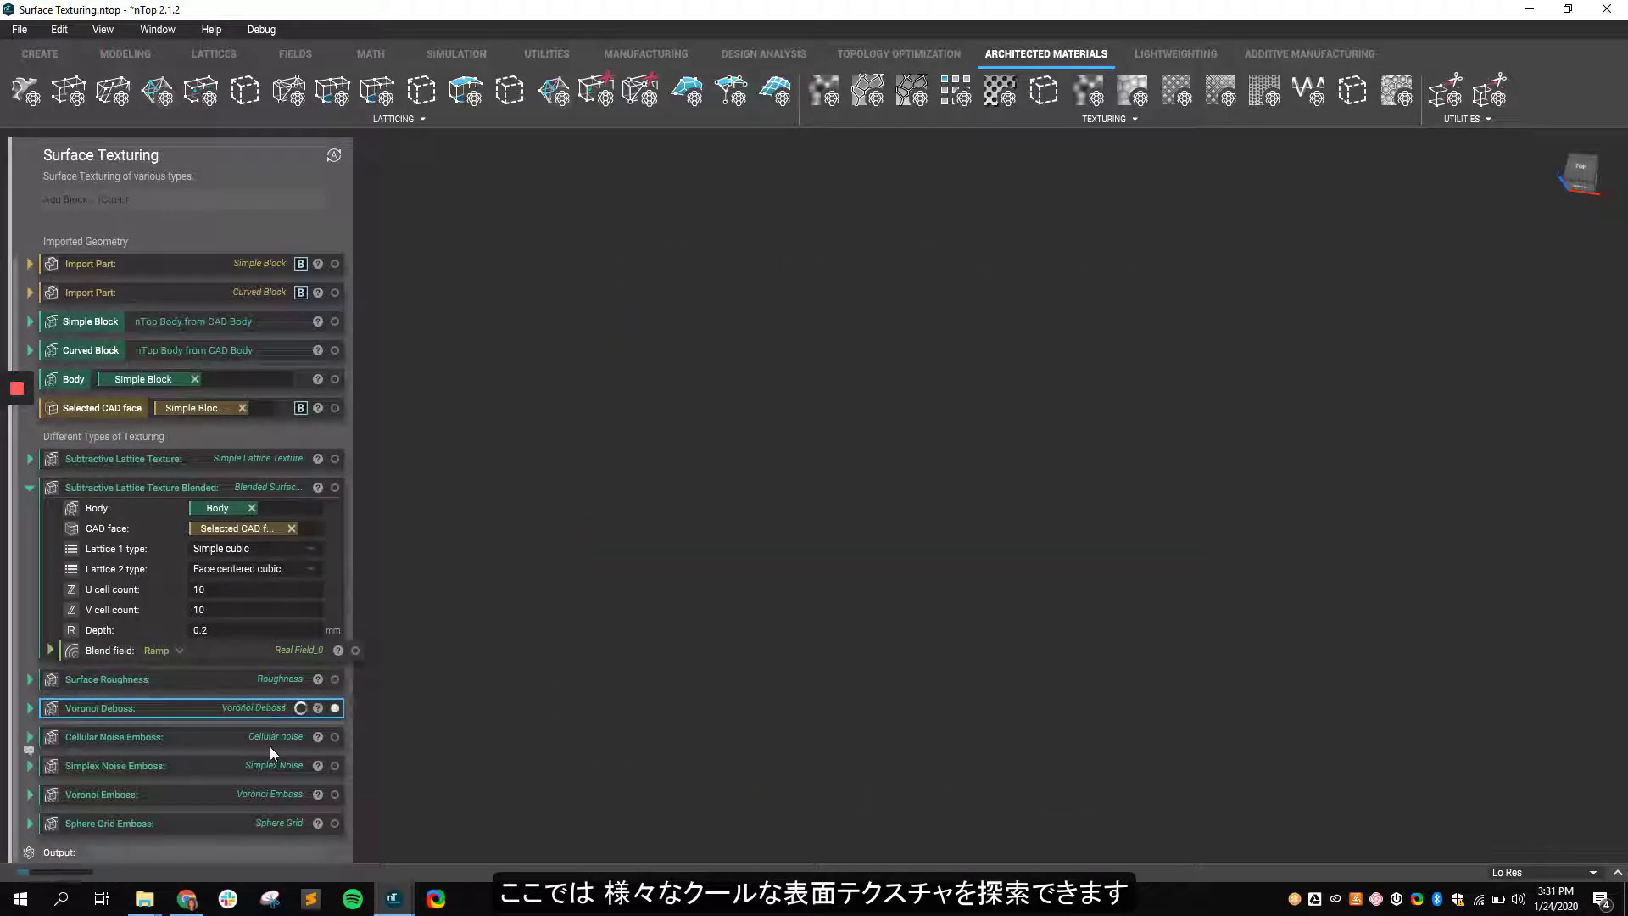
pyautogui.click(272, 735)
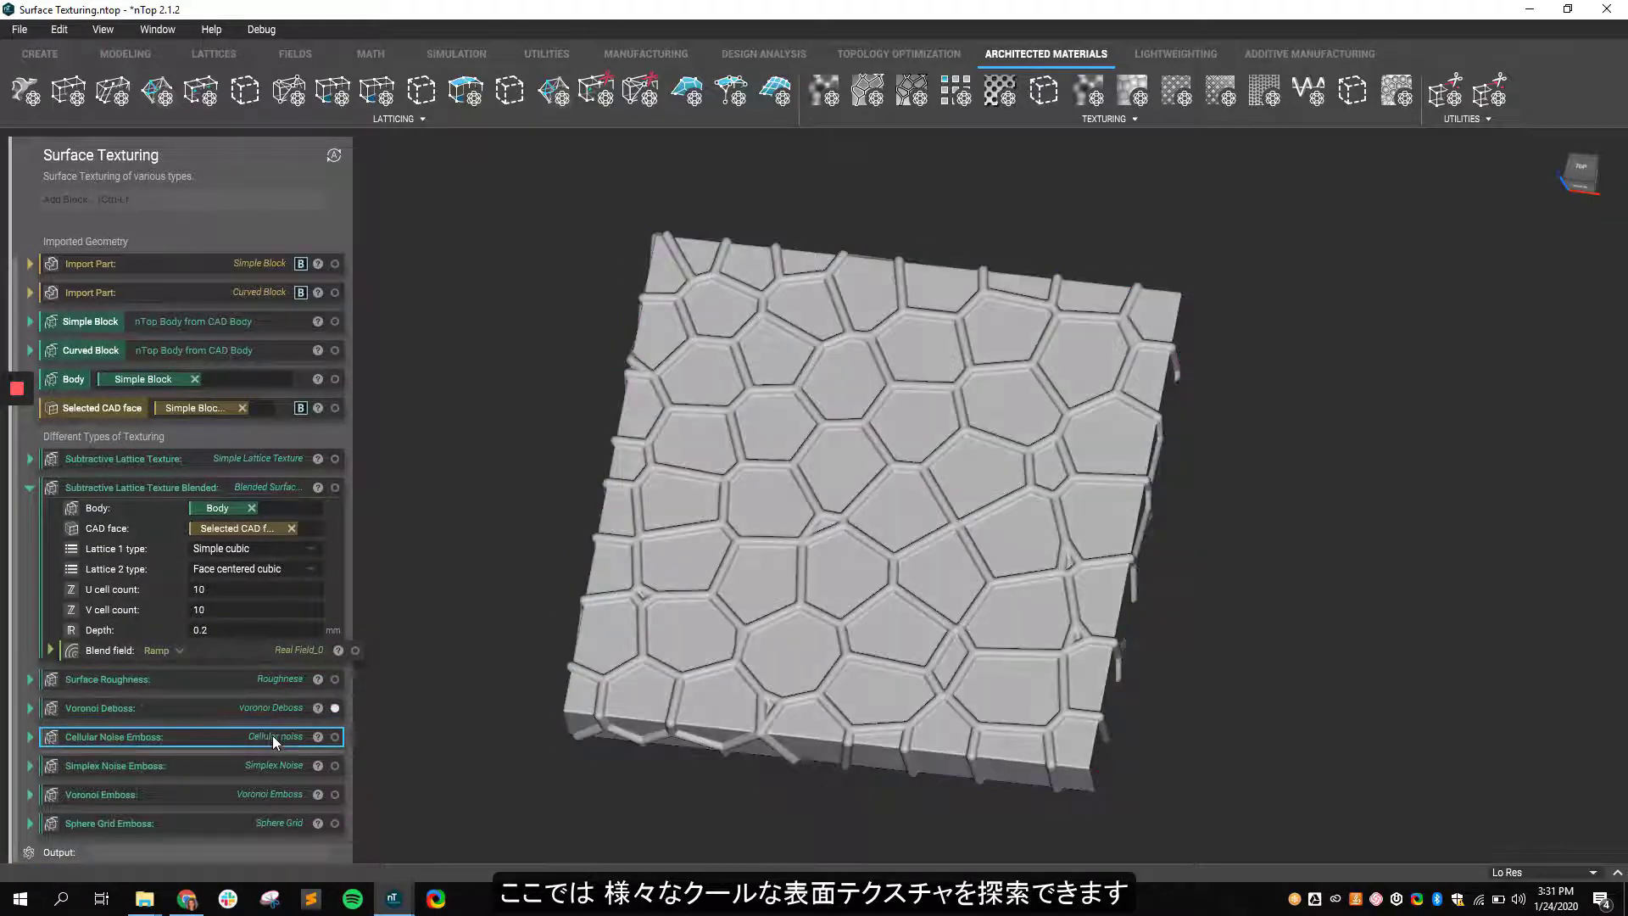
pyautogui.click(270, 824)
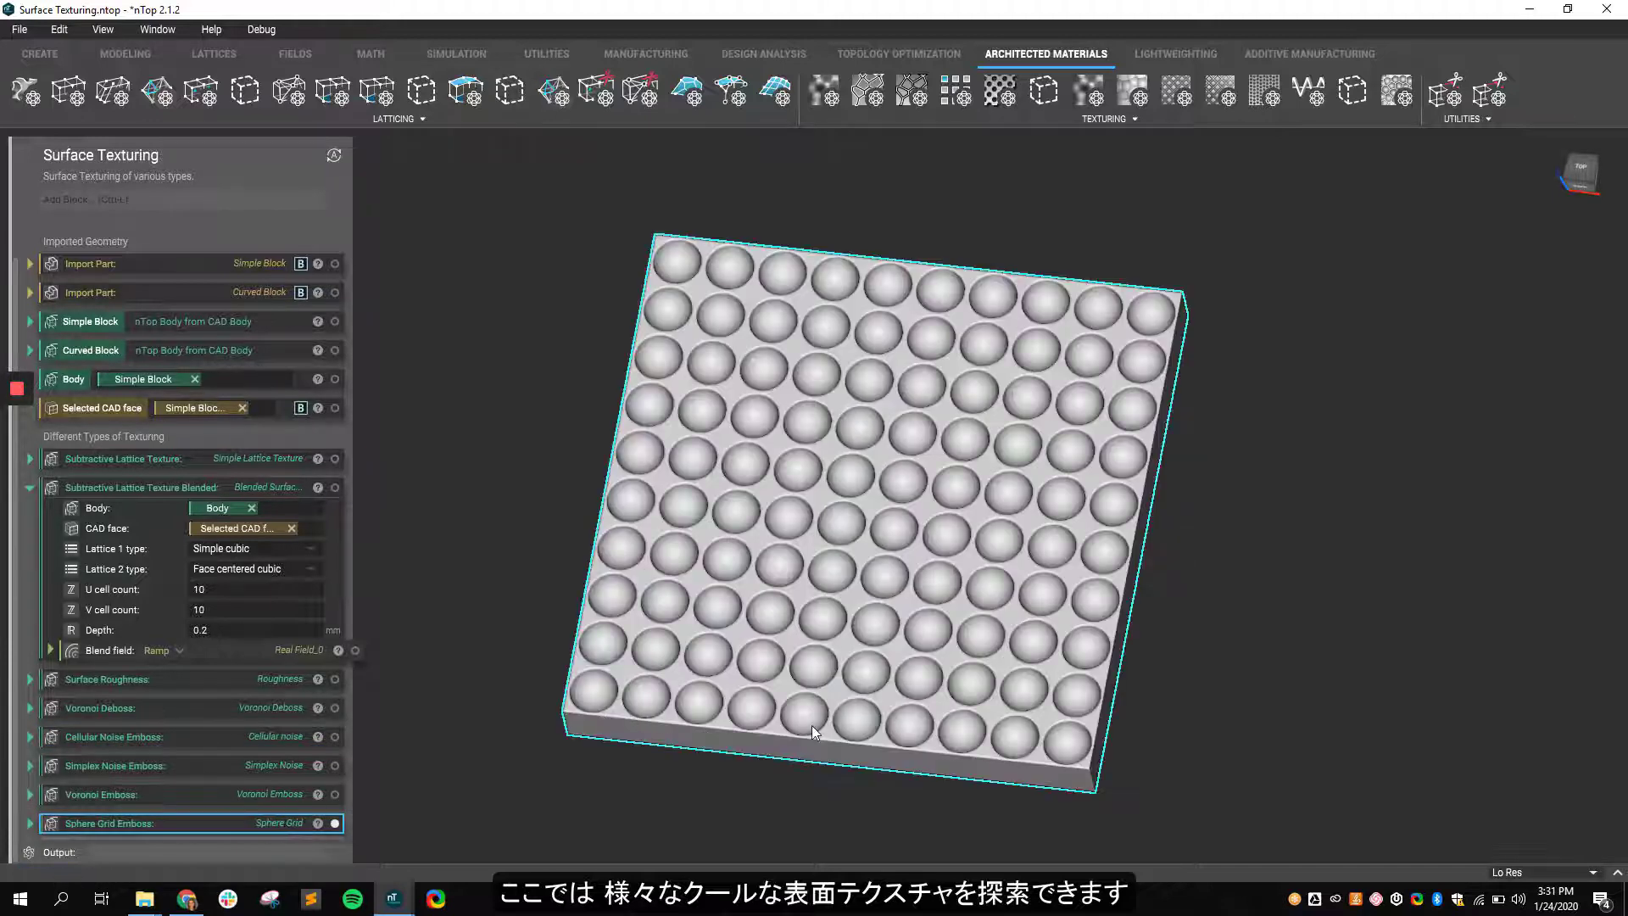
pyautogui.moveTo(811, 725); pyautogui.dragTo(792, 766, button='right')
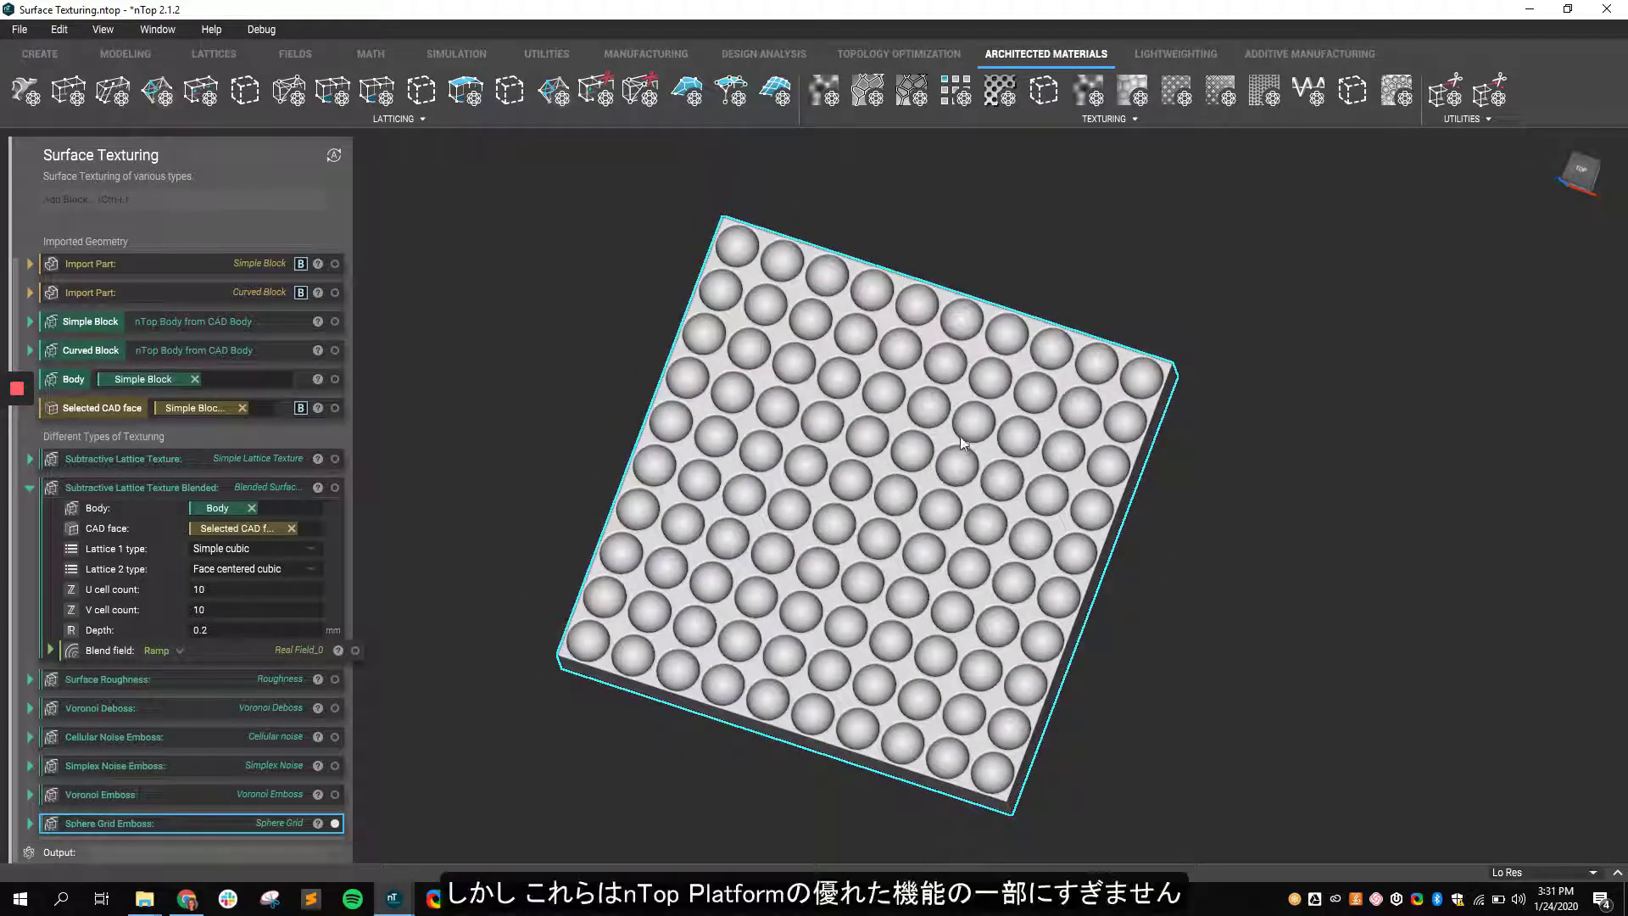